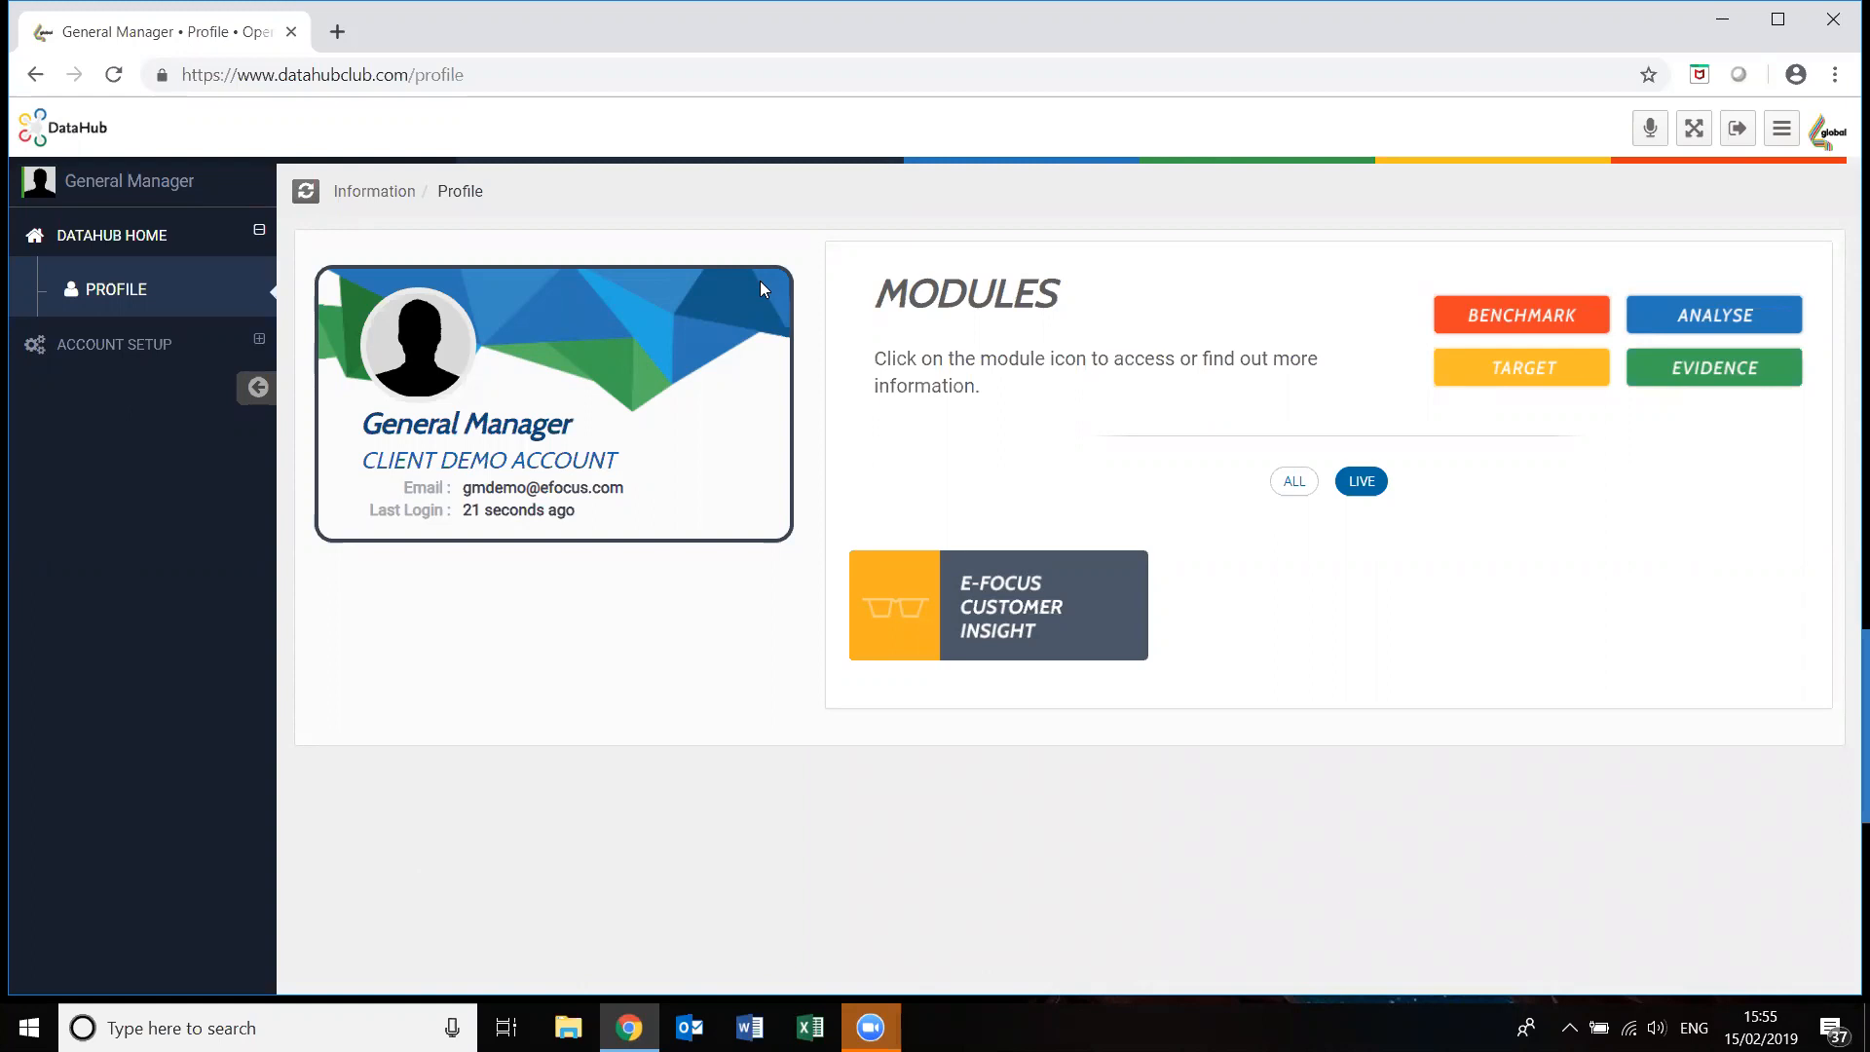
Open the E-Focus Customer Insight module from the DataHub profile page.
{"action": "left_click", "coordinate": [999, 632]}
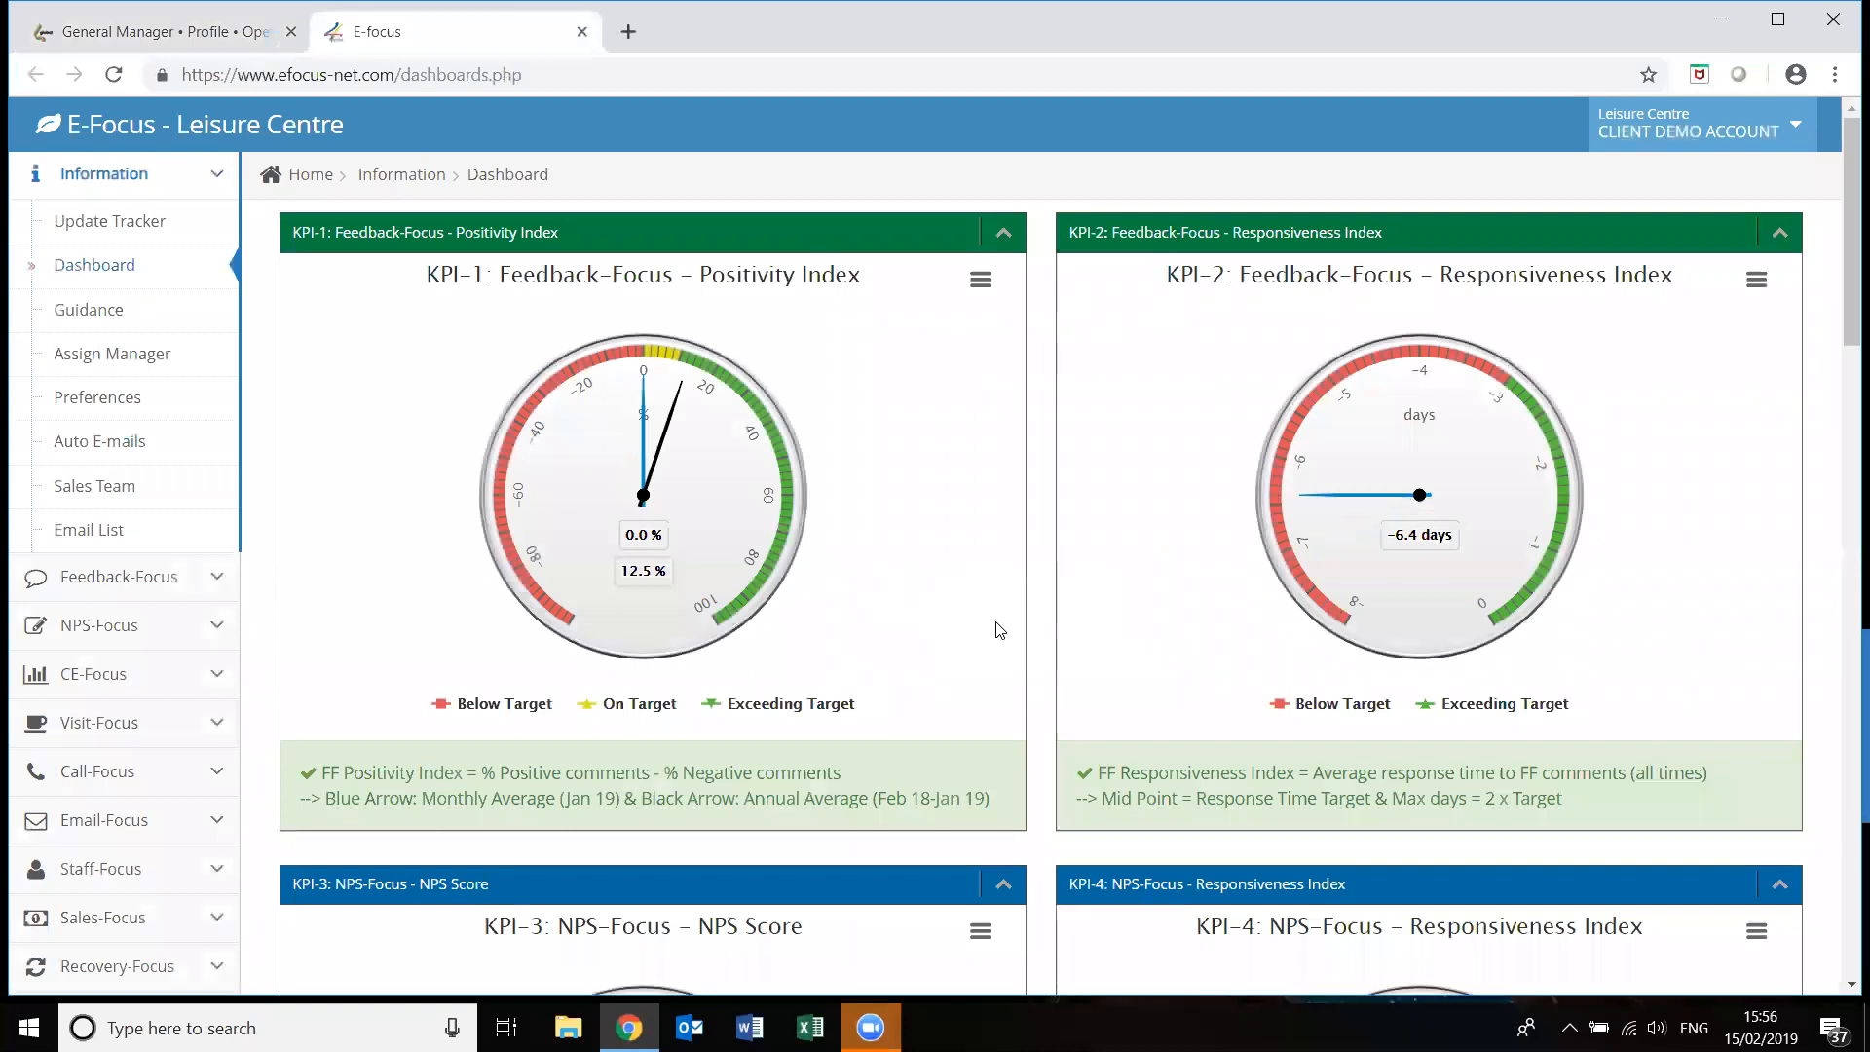
Collapse the Information section and review the KPI gauges down to KPI-8 Recovery Rate (57.1%).
{"action": "left_click", "coordinate": [215, 177]}
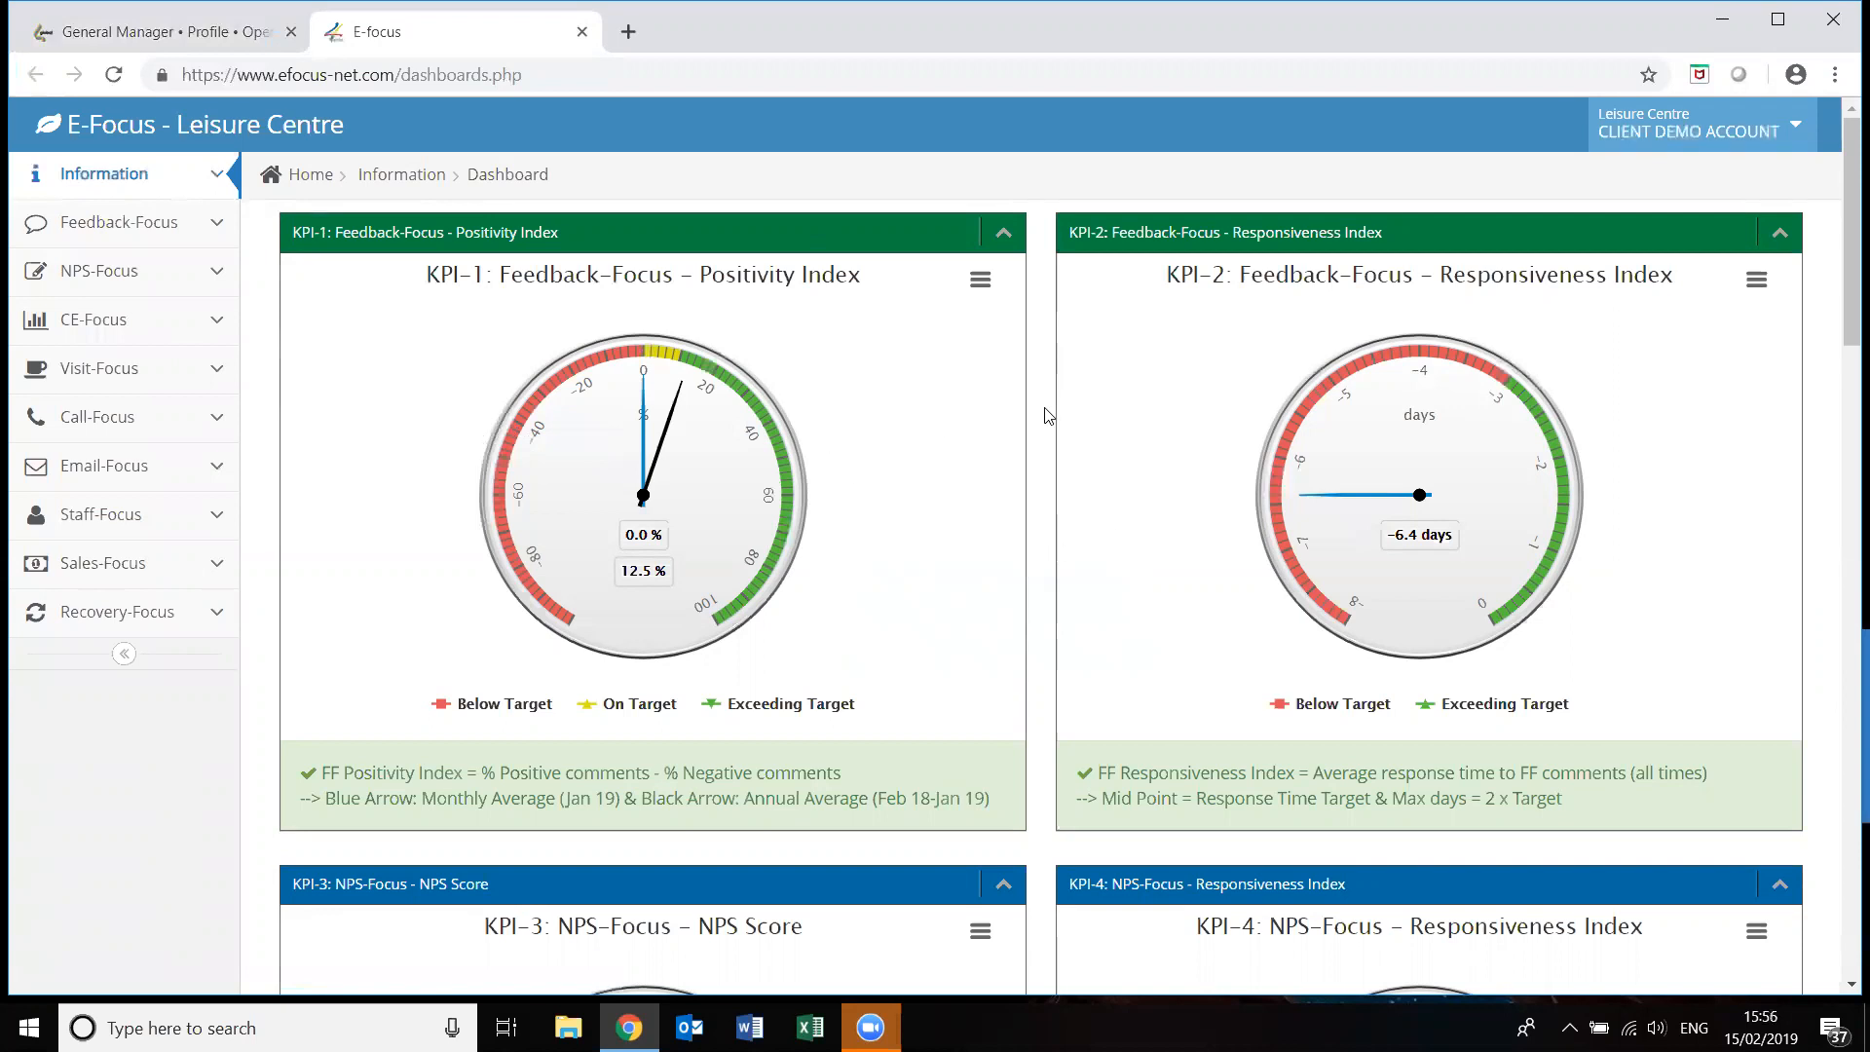
{"action": "left_click_drag", "start_coordinate": [1844, 299], "coordinate": [1780, 936]}
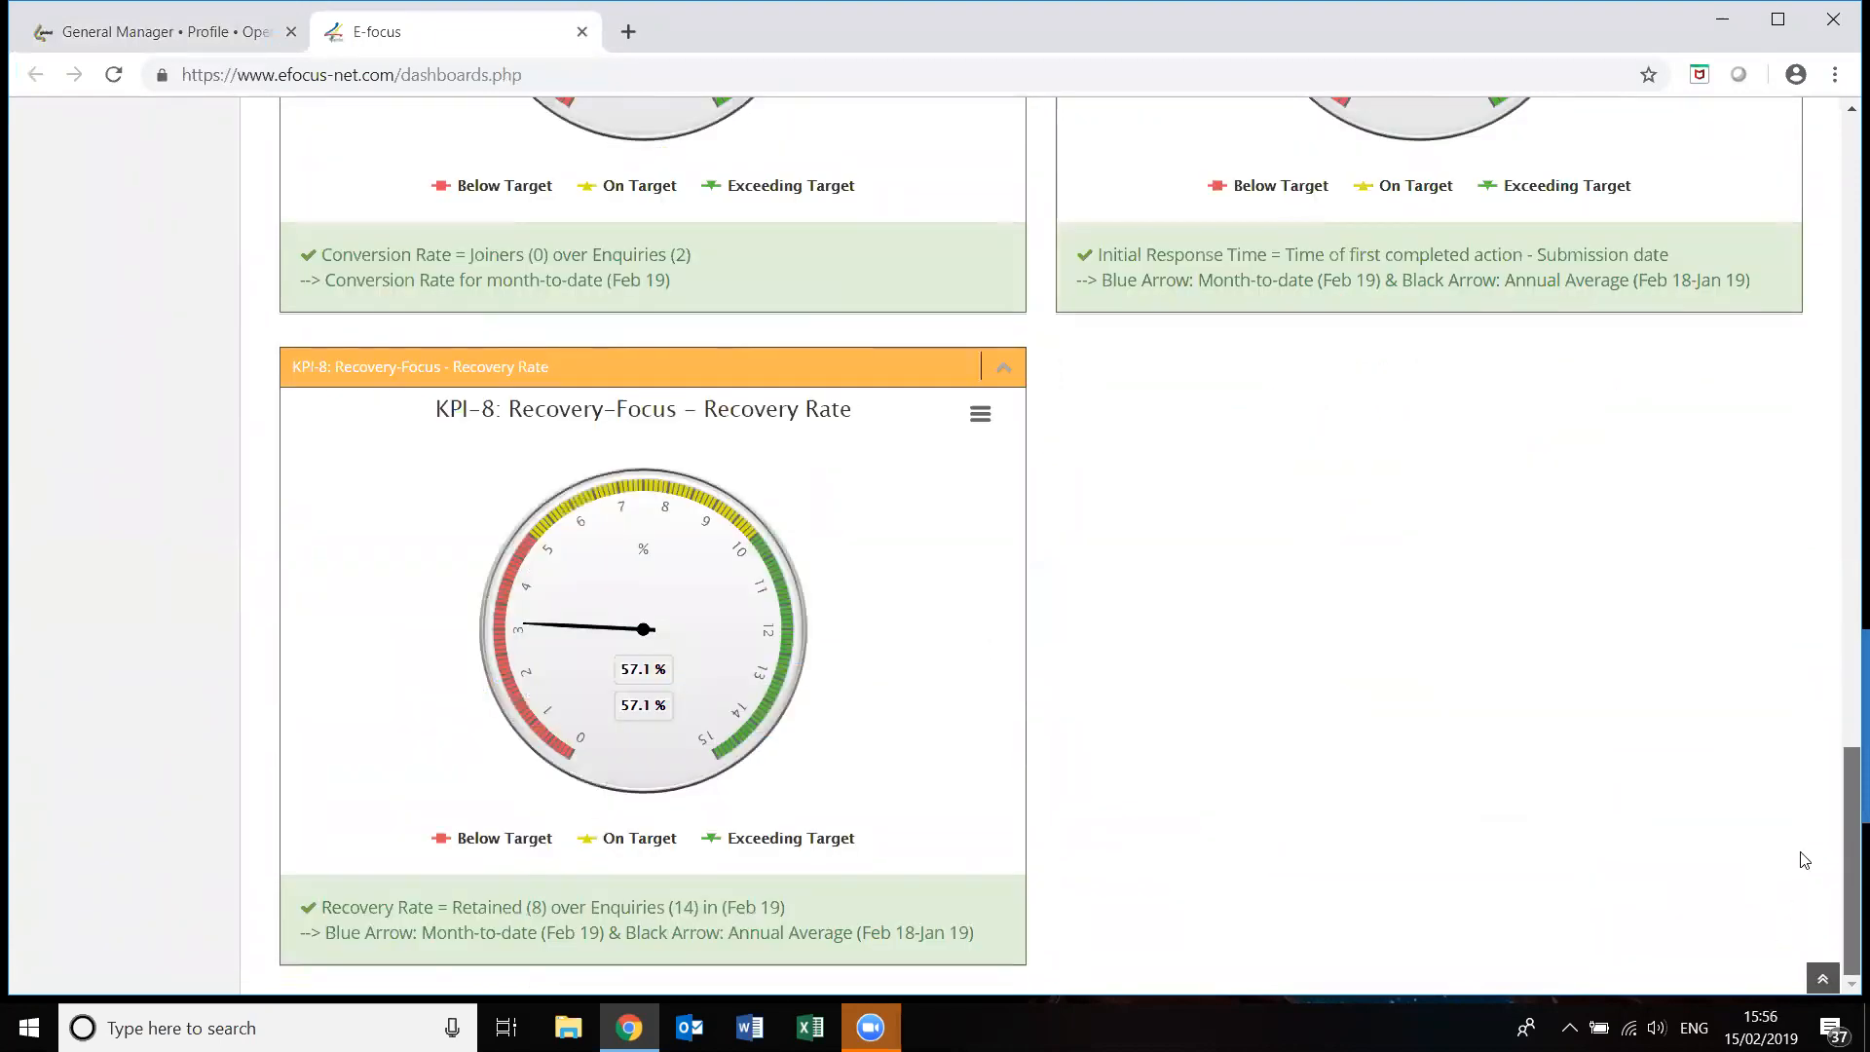
{"action": "scroll", "coordinate": [1799, 902], "scroll_direction": "up", "scroll_amount": 4}
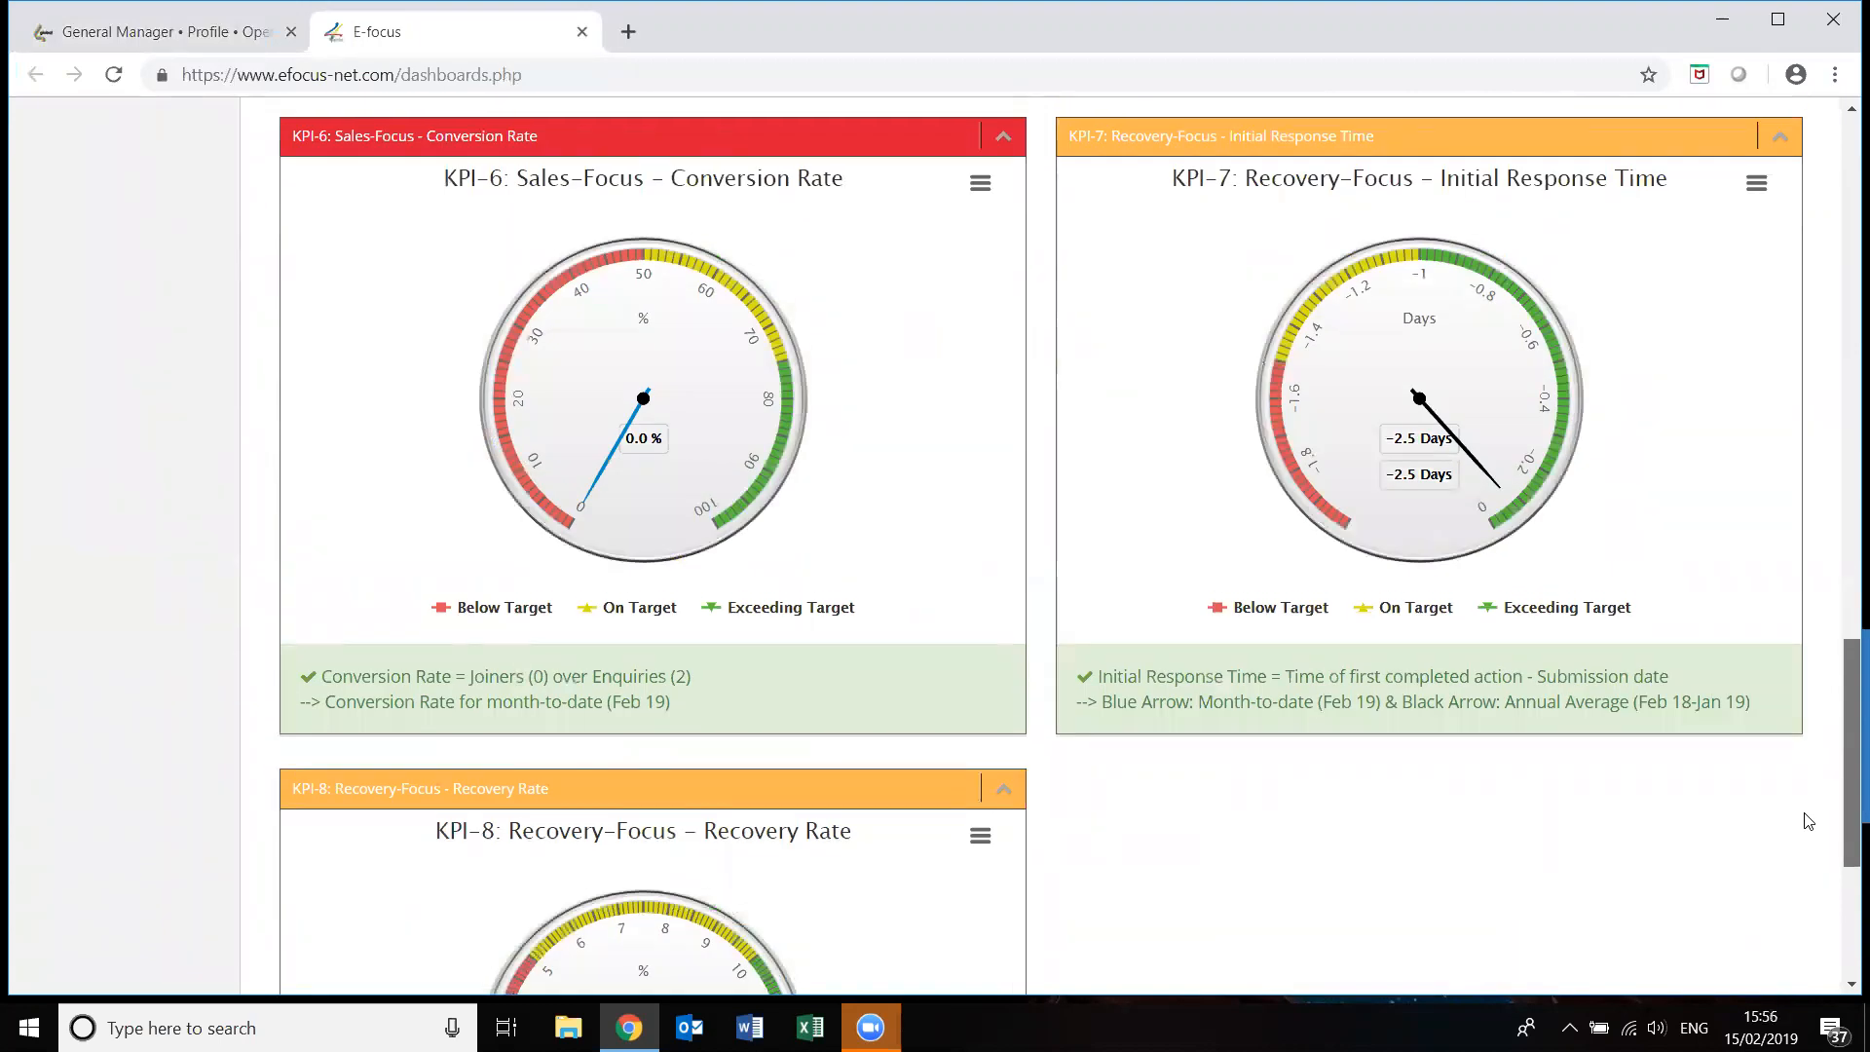
{"action": "scroll", "coordinate": [1808, 820], "scroll_direction": "down", "scroll_amount": 4}
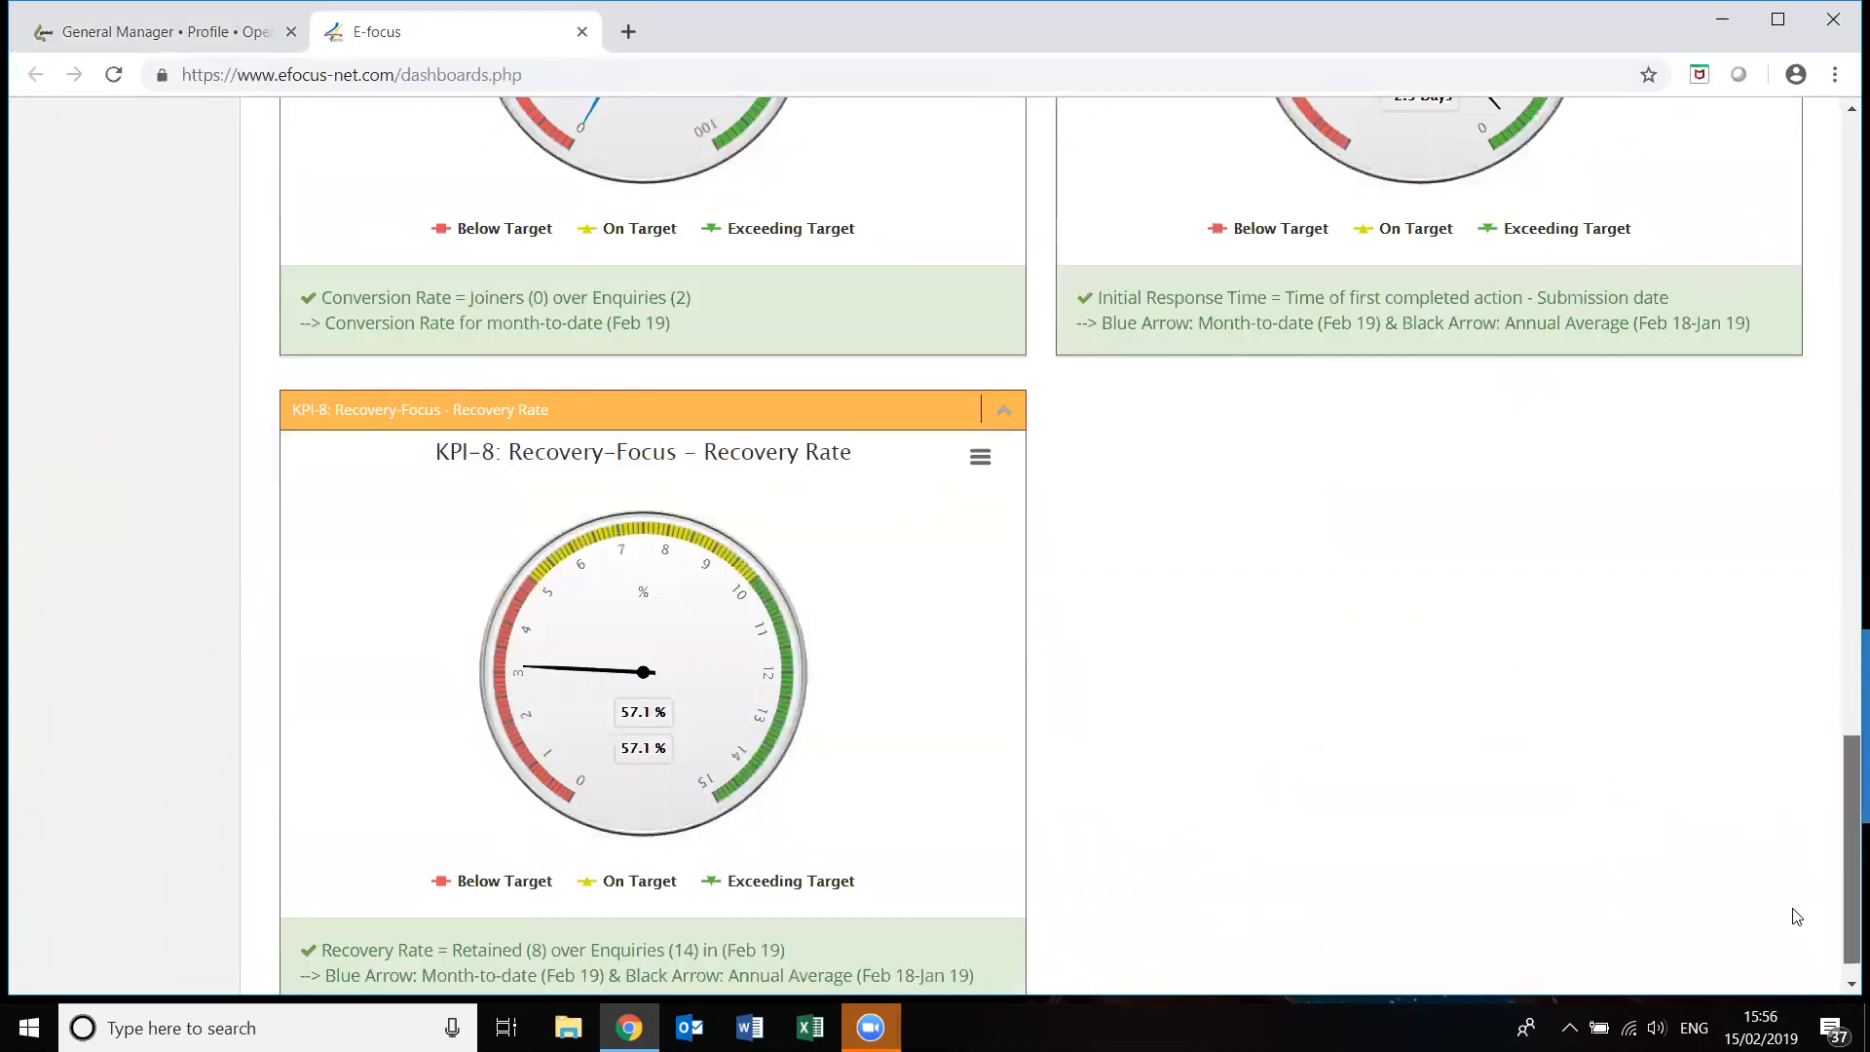
{"action": "scroll", "coordinate": [1799, 877], "scroll_direction": "up", "scroll_amount": 3}
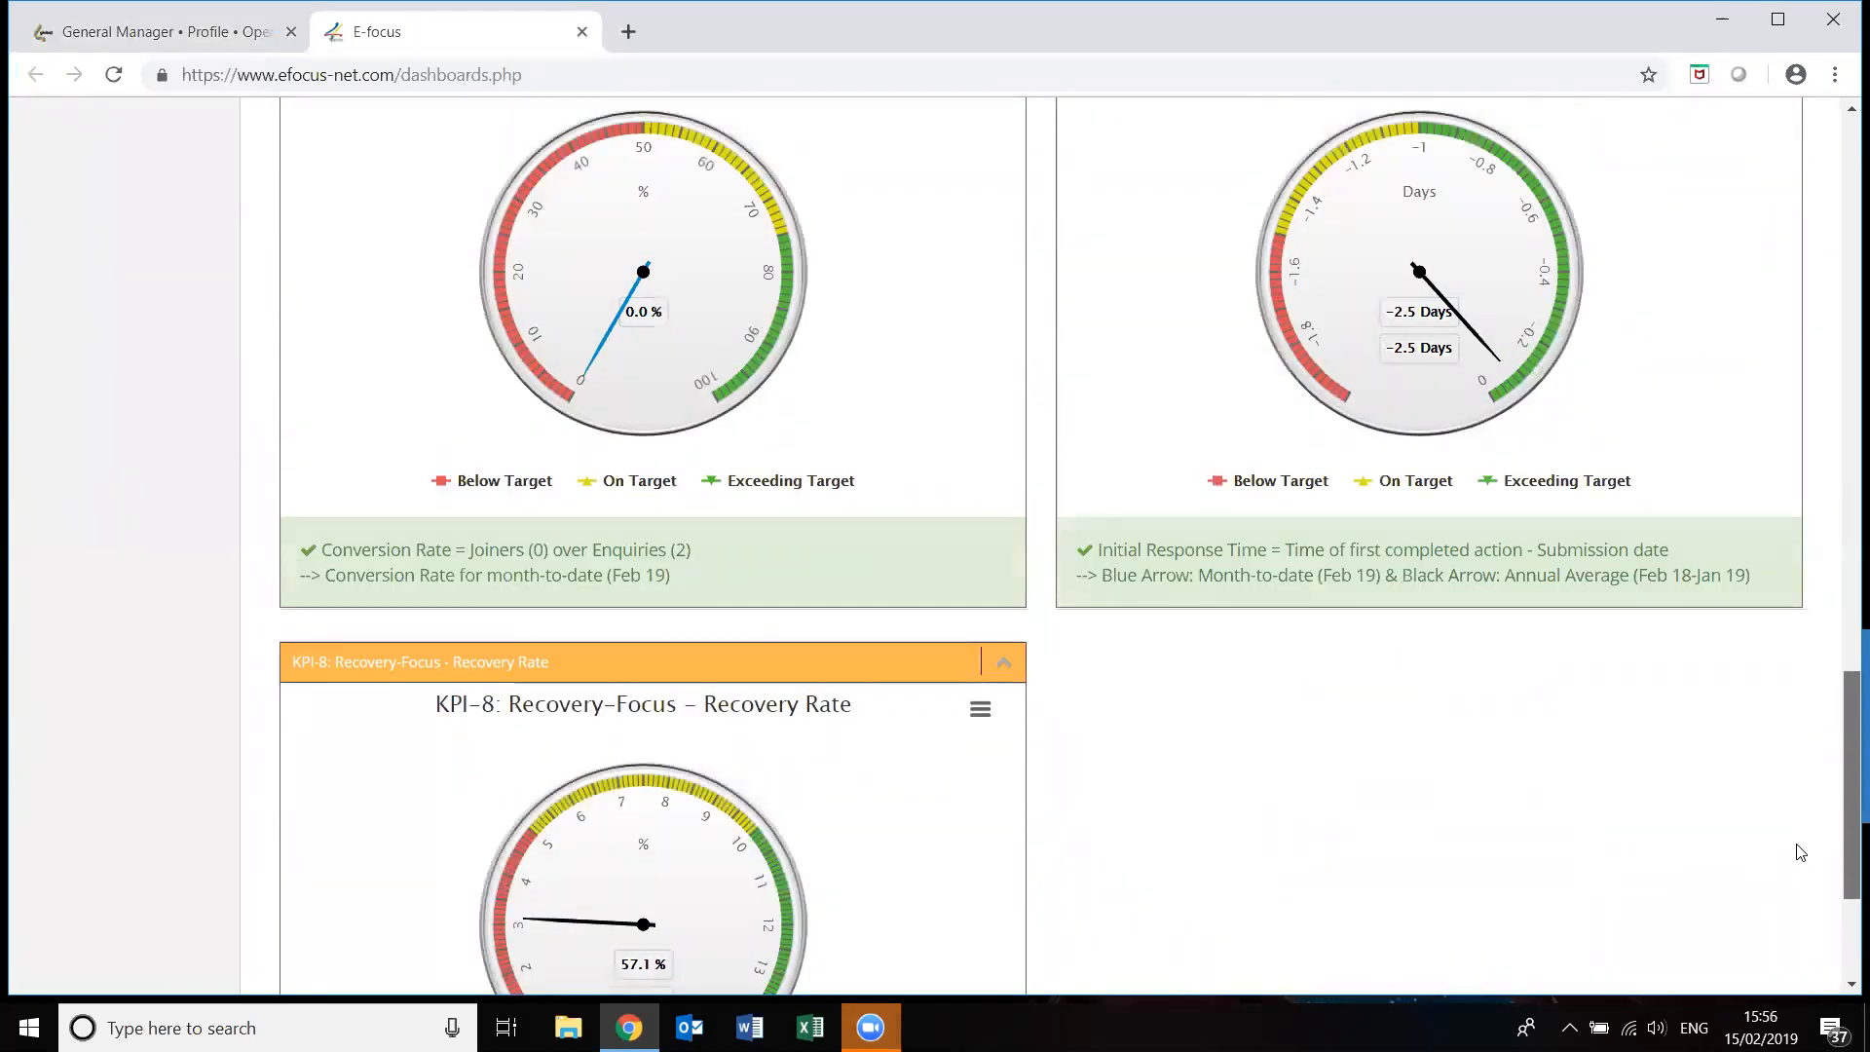
{"action": "scroll", "coordinate": [1801, 853], "scroll_direction": "up", "scroll_amount": 9}
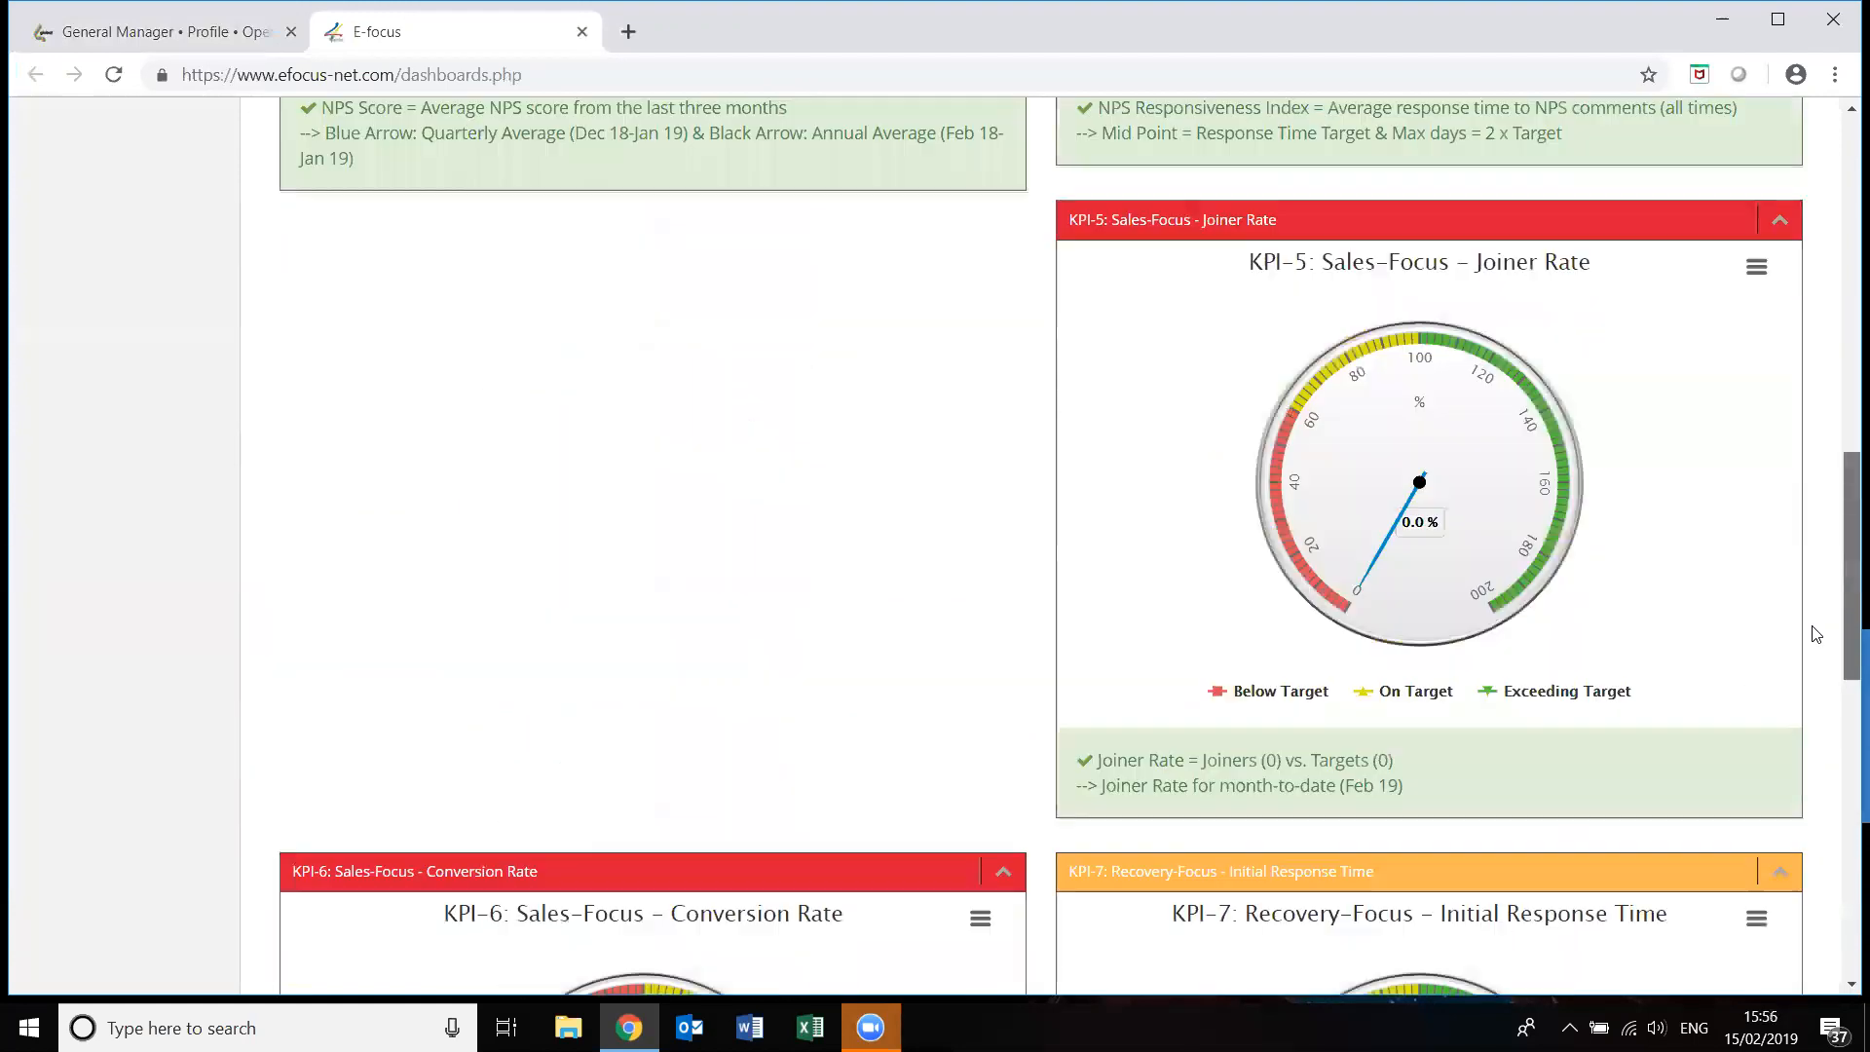
{"action": "scroll", "coordinate": [1817, 628], "scroll_direction": "up", "scroll_amount": 3}
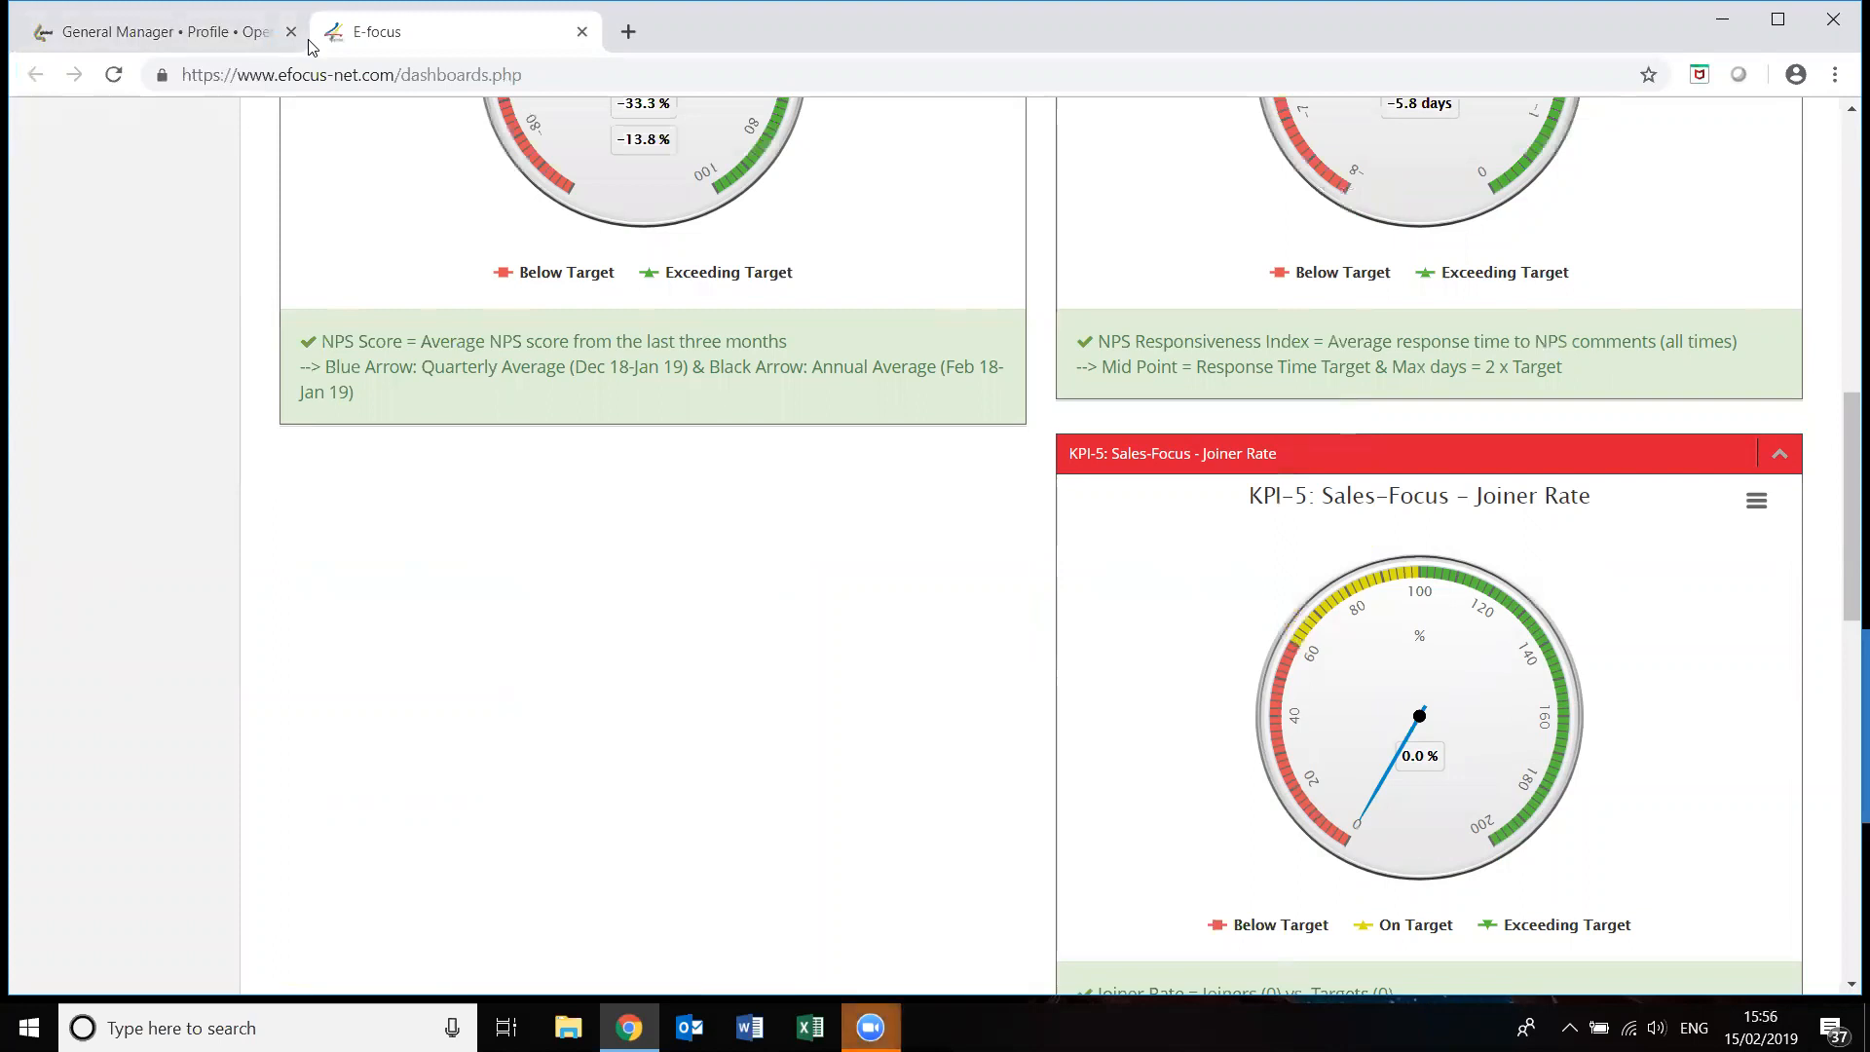
{"action": "scroll", "coordinate": [617, 164], "scroll_direction": "up", "scroll_amount": 10}
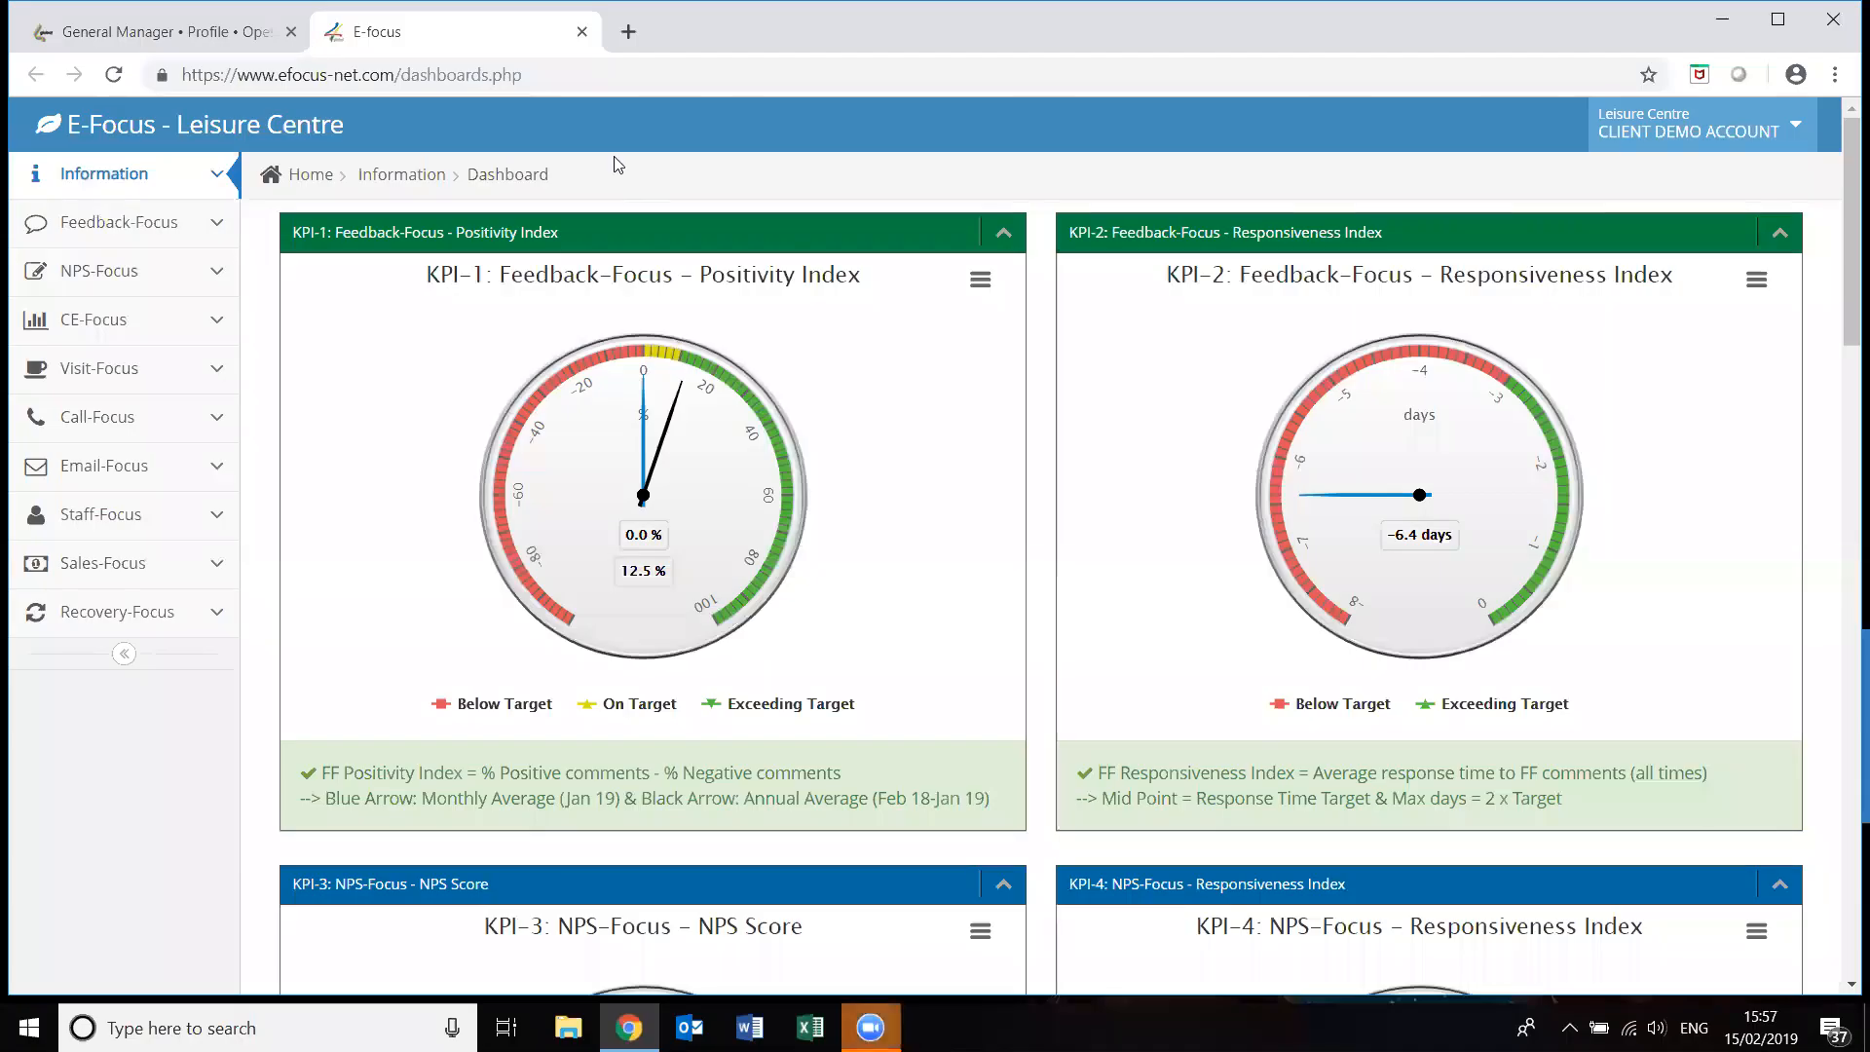
Go to Recovery-Focus > Recovery Team > View Recovery Focus to show the blank recovery form.
{"action": "left_click", "coordinate": [216, 611]}
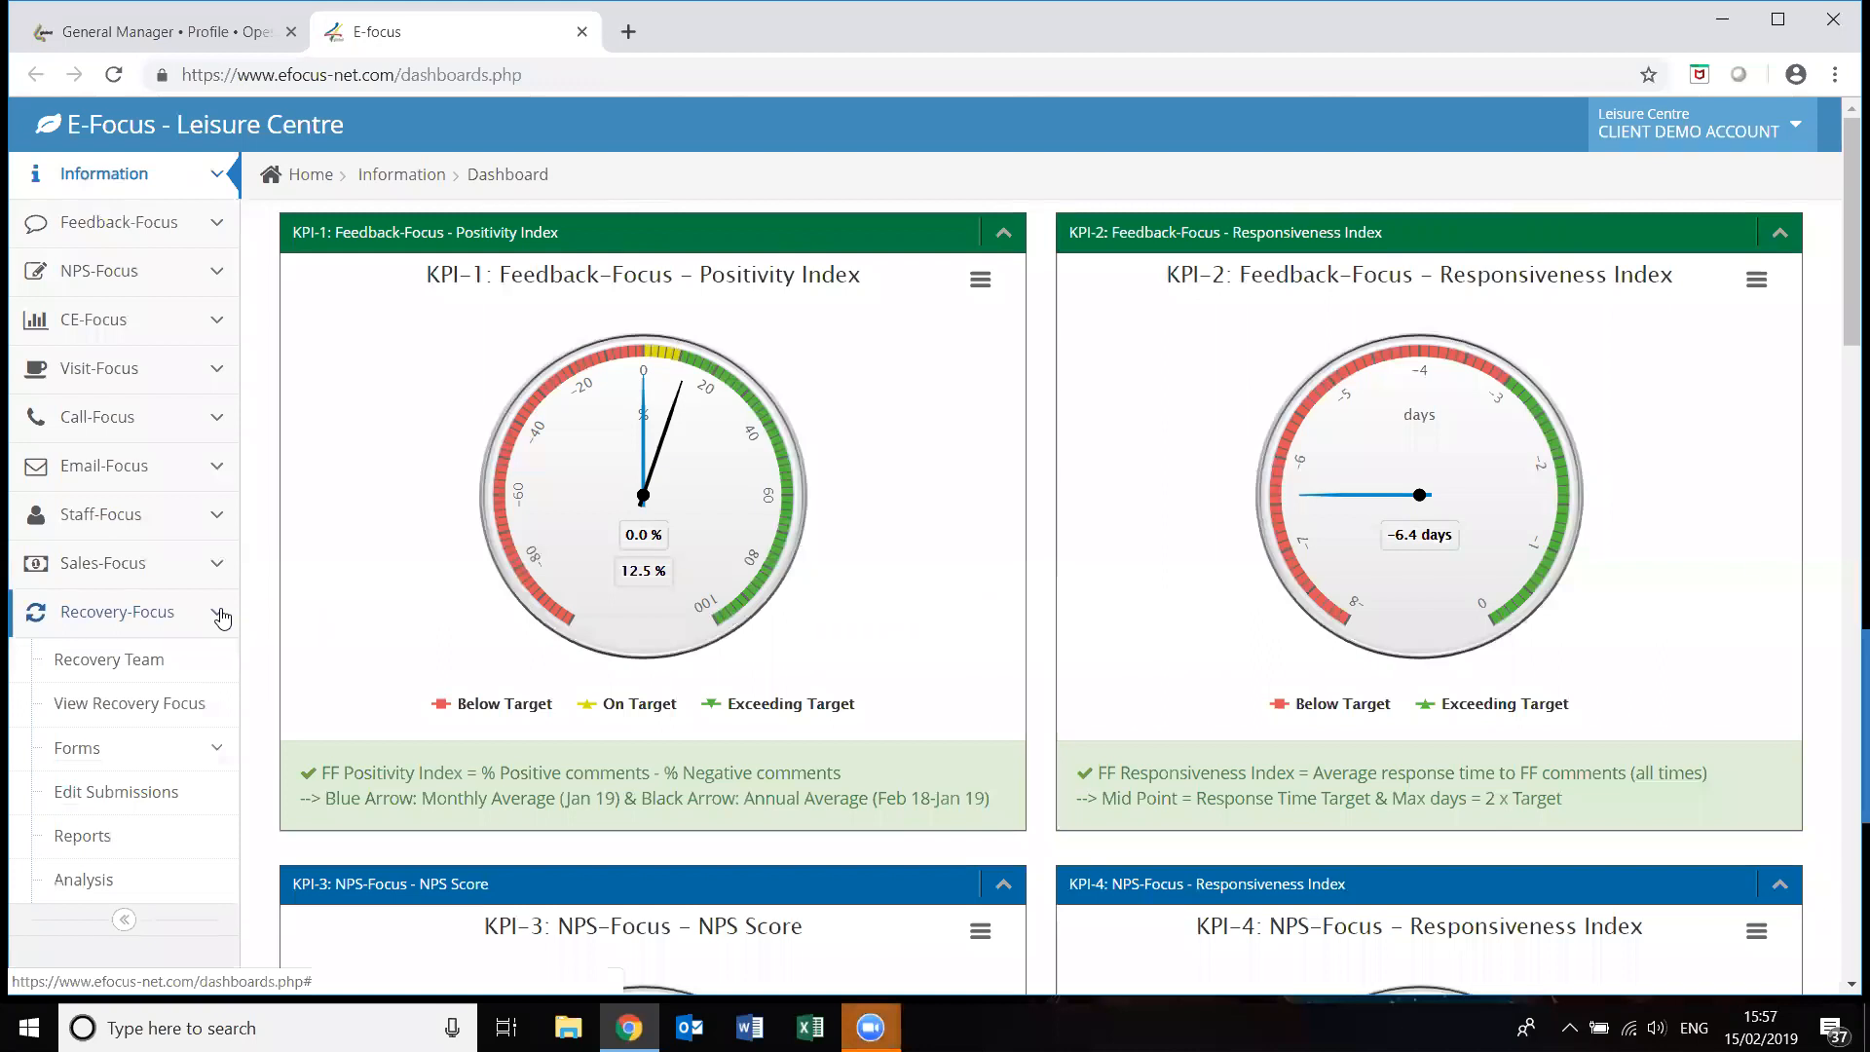
{"action": "left_click", "coordinate": [156, 661]}
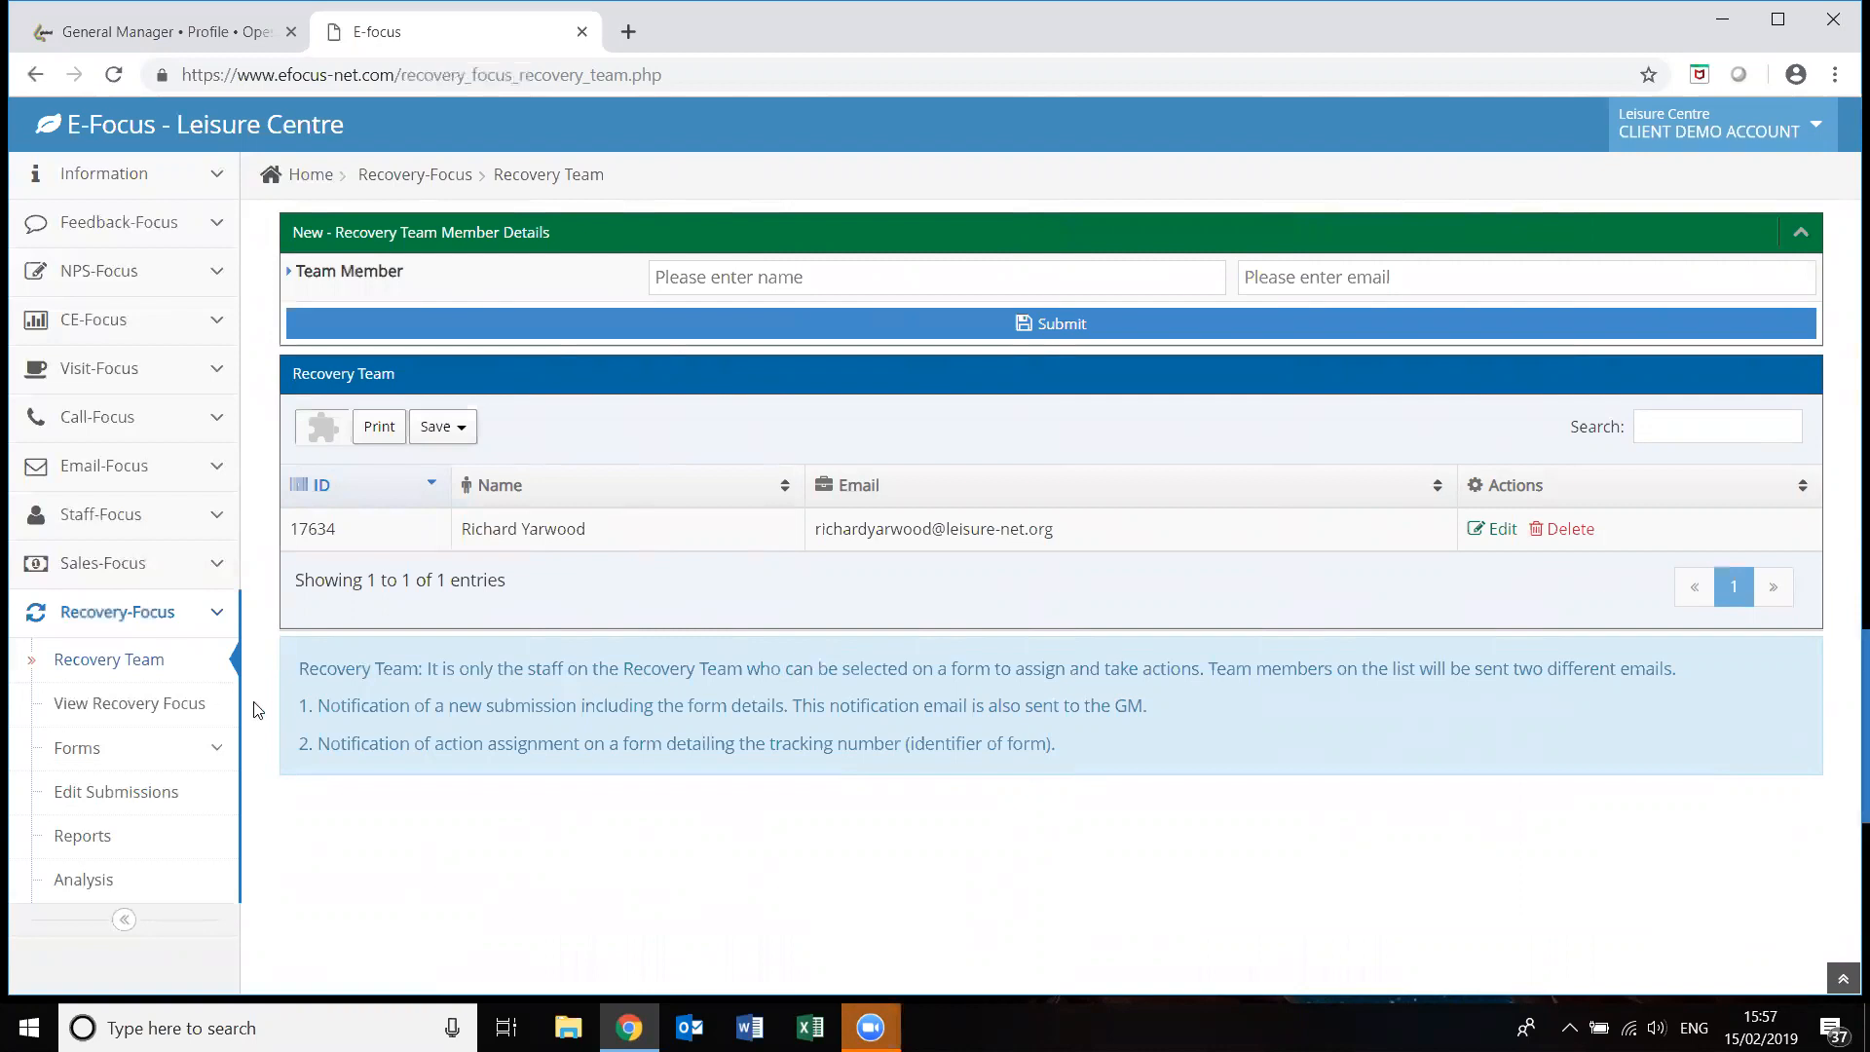
{"action": "left_click", "coordinate": [153, 714]}
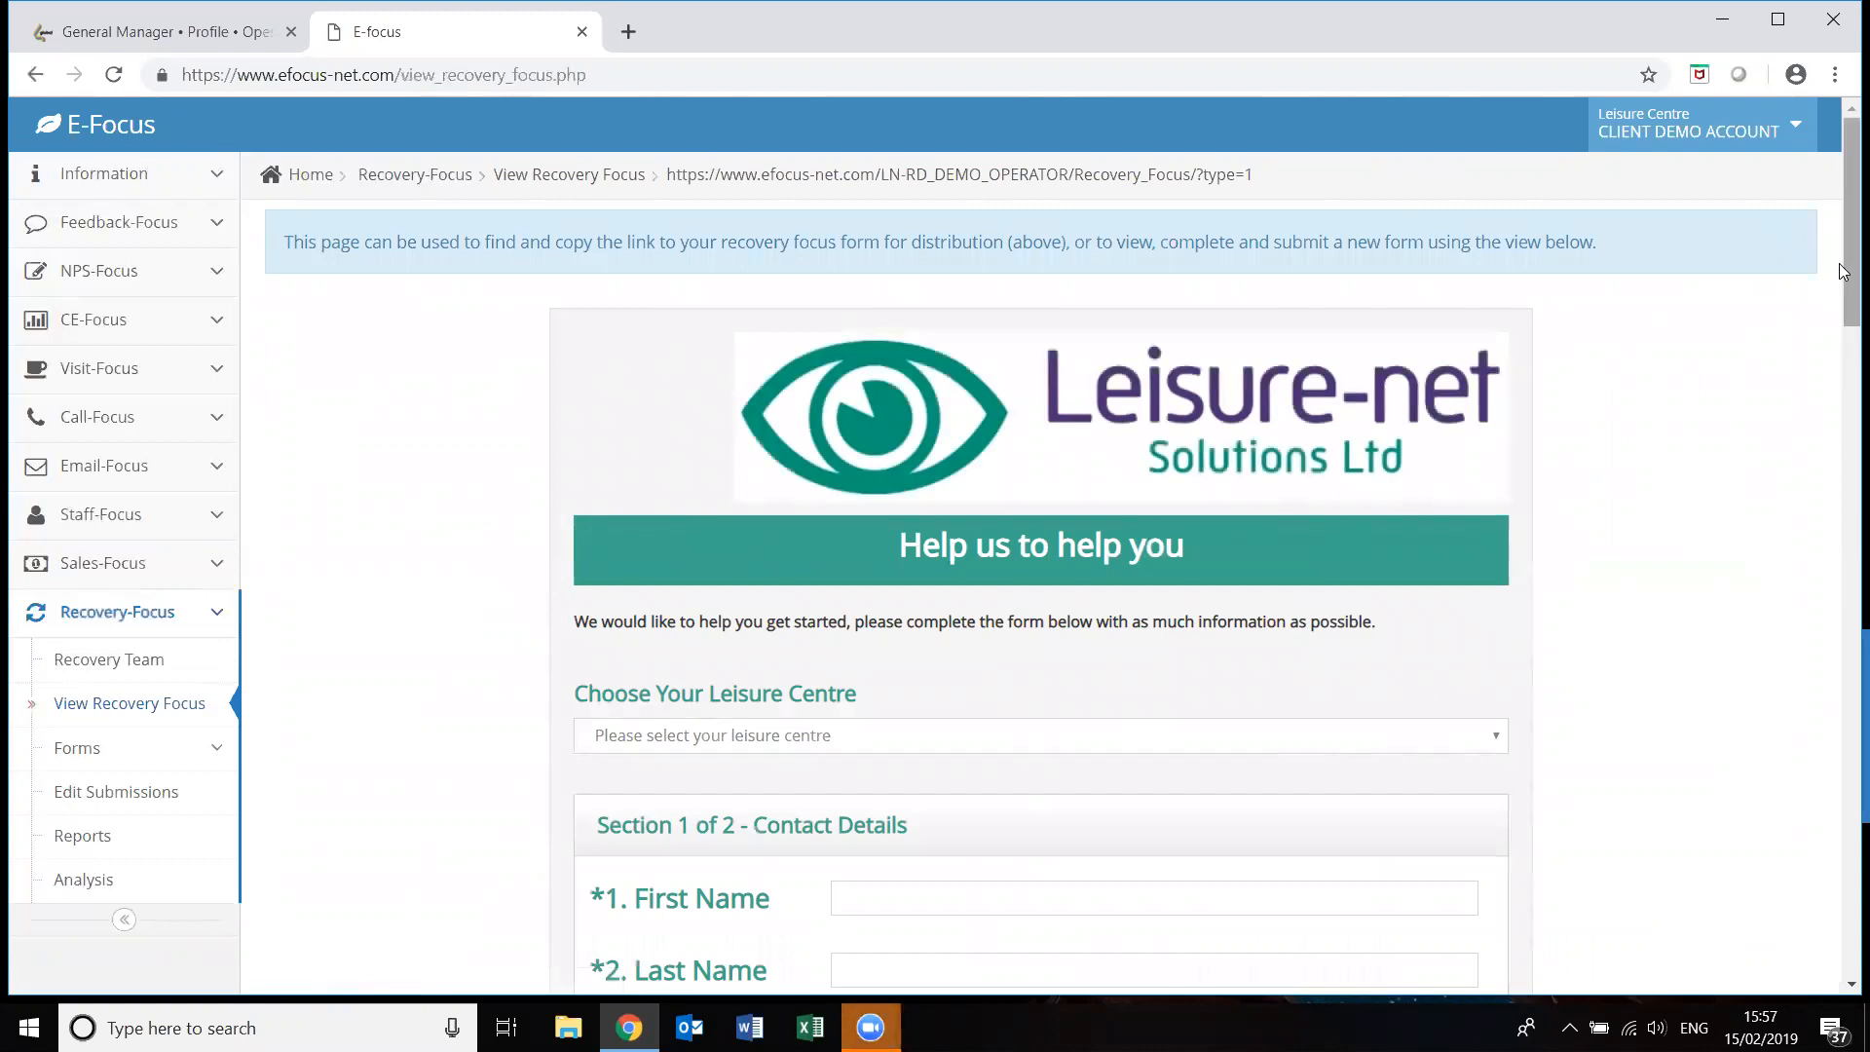
{"action": "left_click_drag", "start_coordinate": [1848, 277], "coordinate": [1844, 338]}
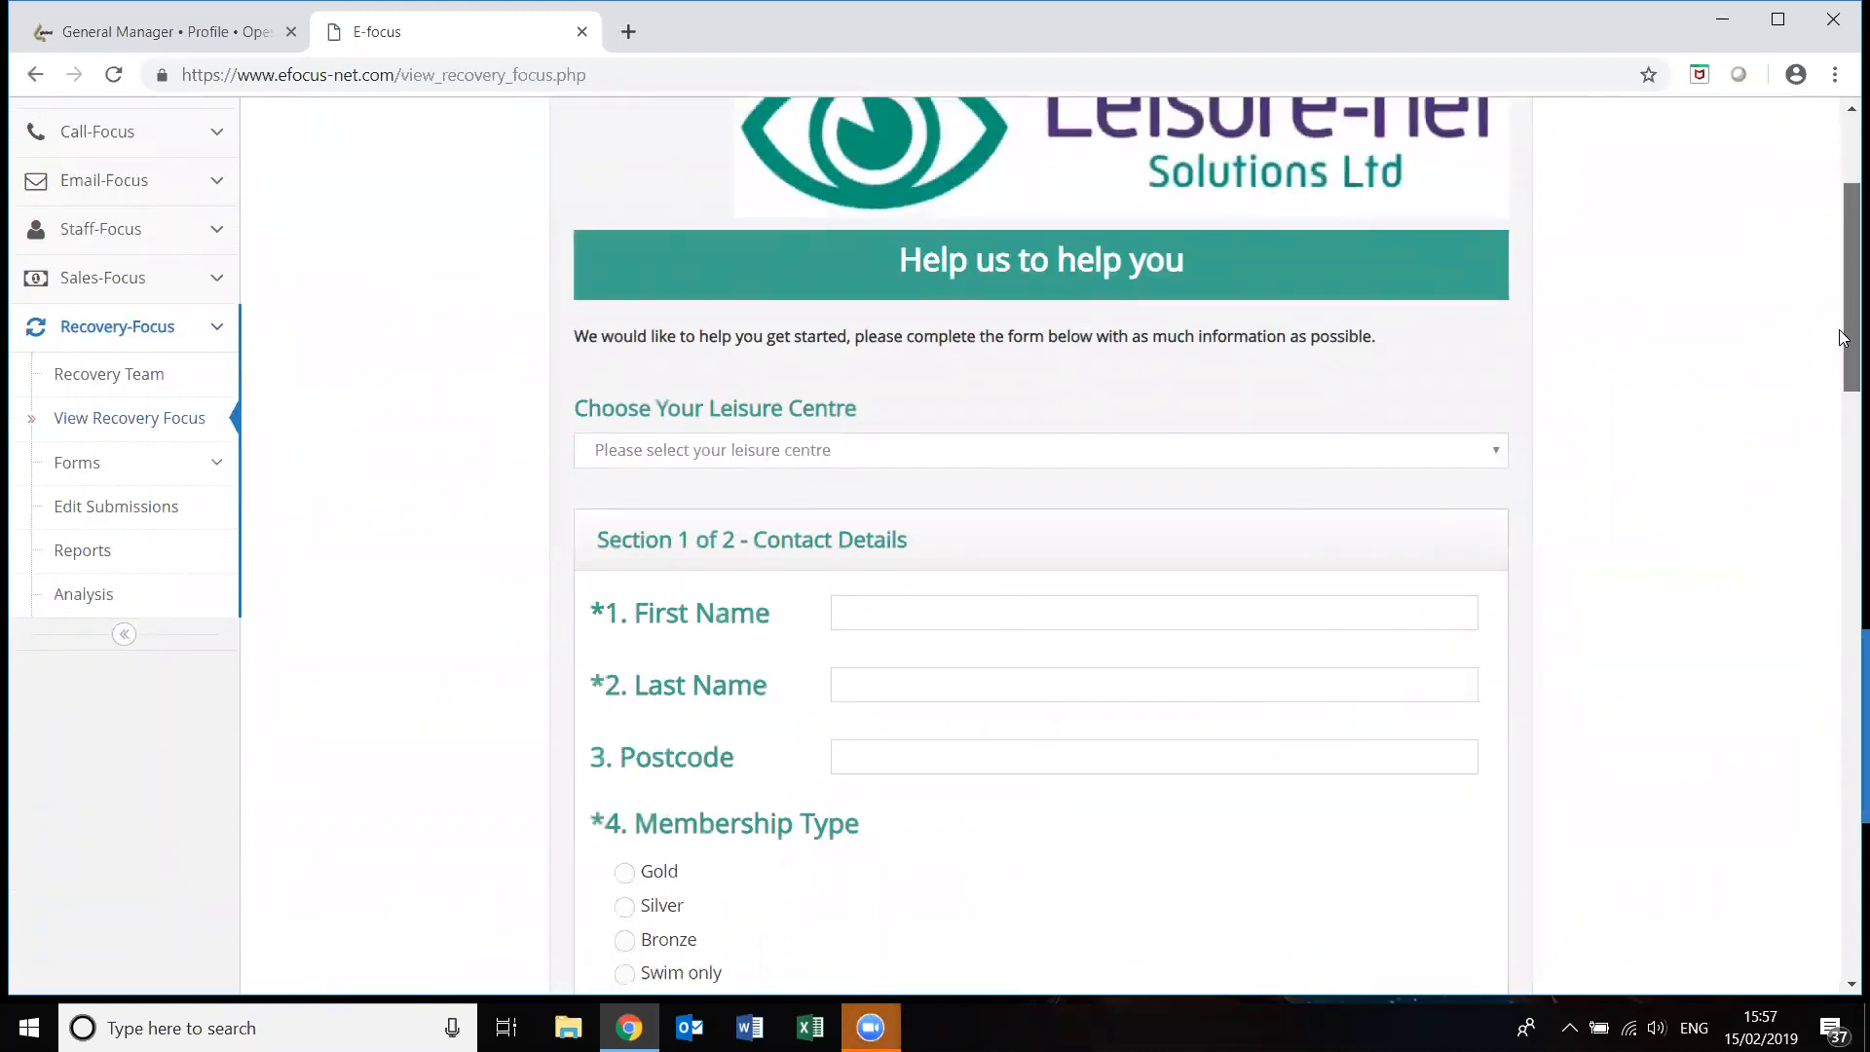
{"action": "left_click_drag", "start_coordinate": [1844, 340], "coordinate": [1844, 406]}
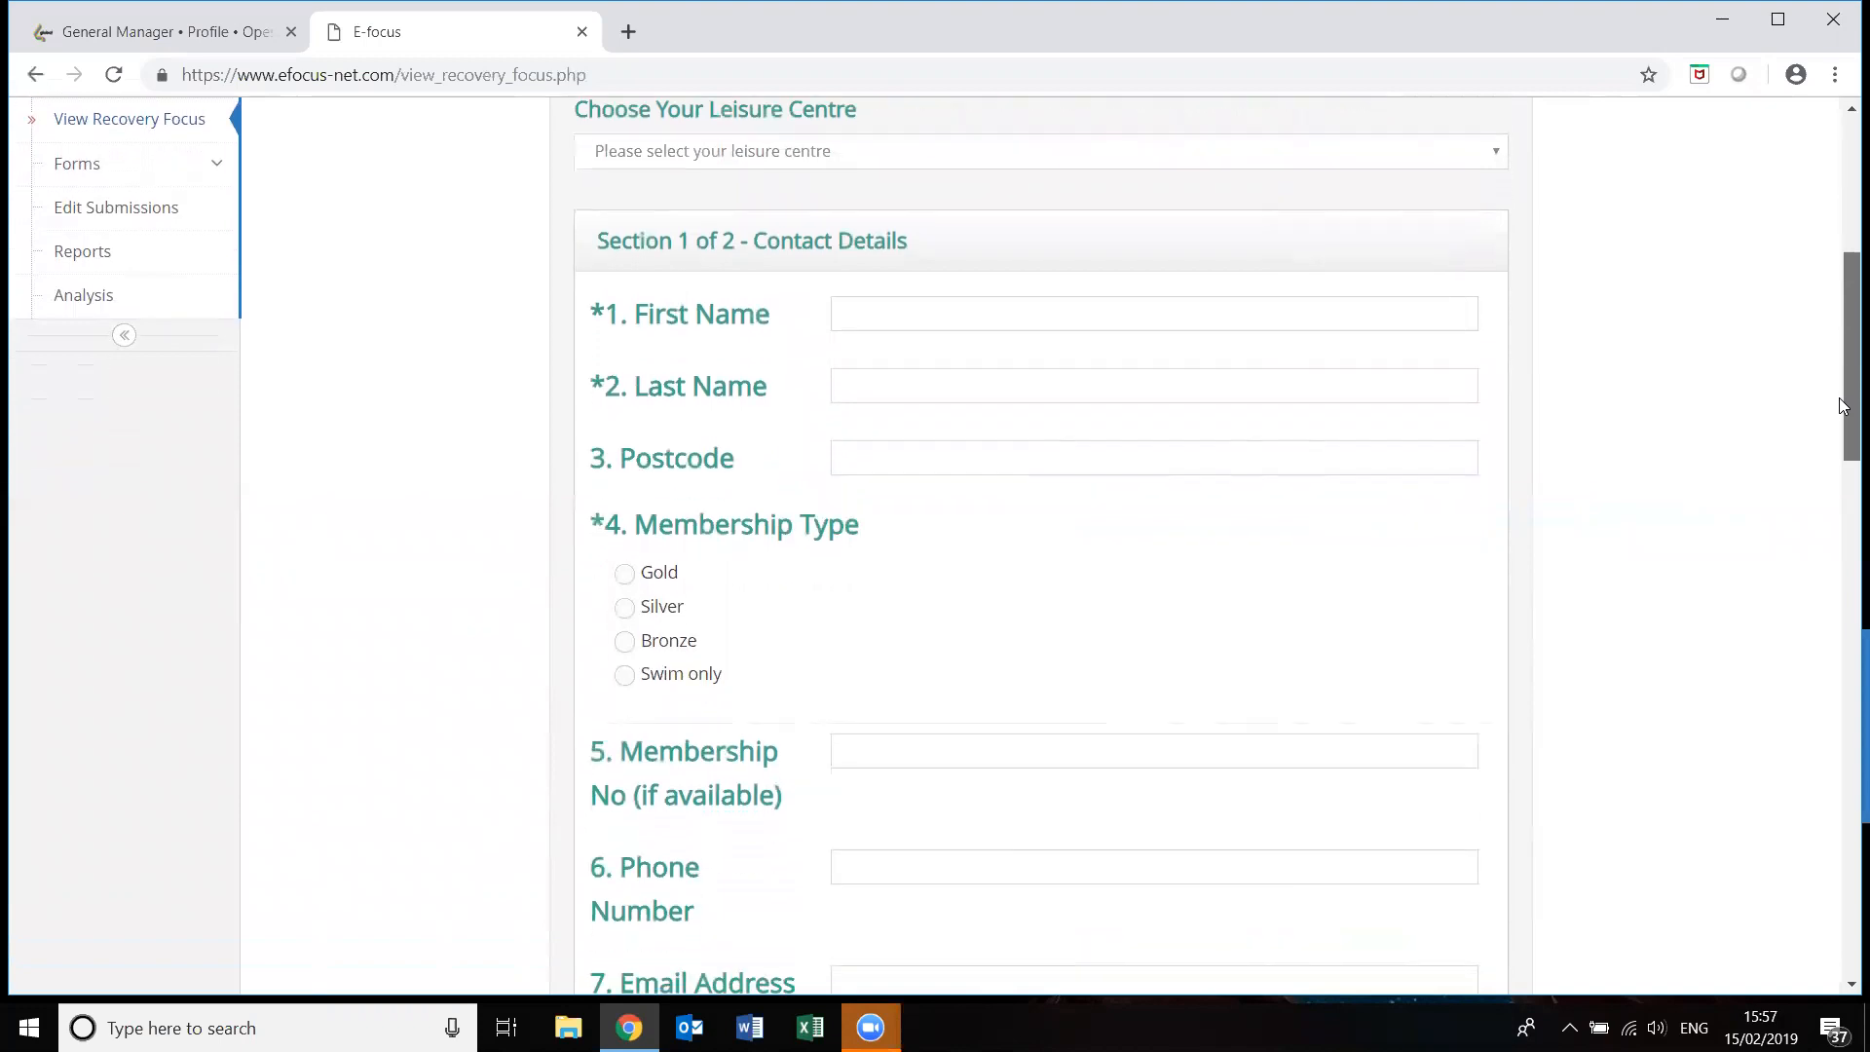
{"action": "left_click_drag", "start_coordinate": [1844, 407], "coordinate": [1844, 346]}
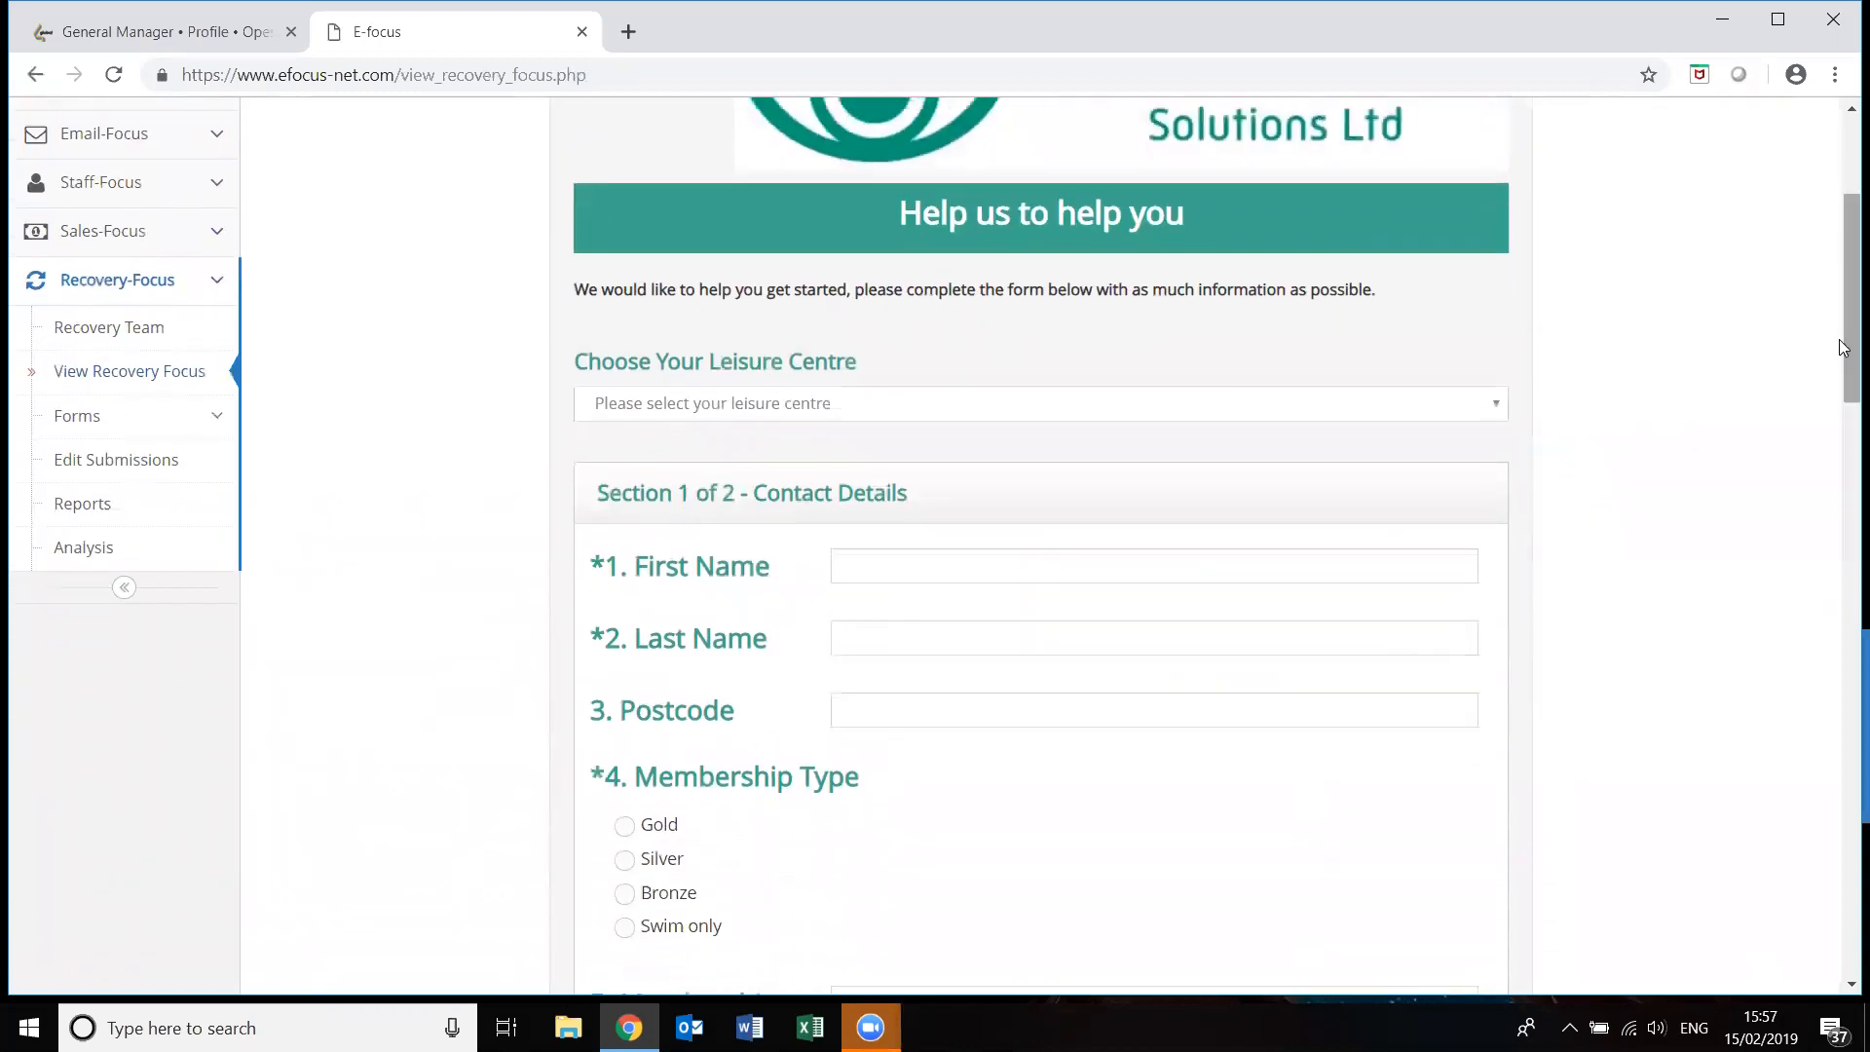
Choose CLIENT DEMO ACCOUNT as the leisure centre and enter the customer's first and last name.
{"action": "left_click", "coordinate": [1497, 411]}
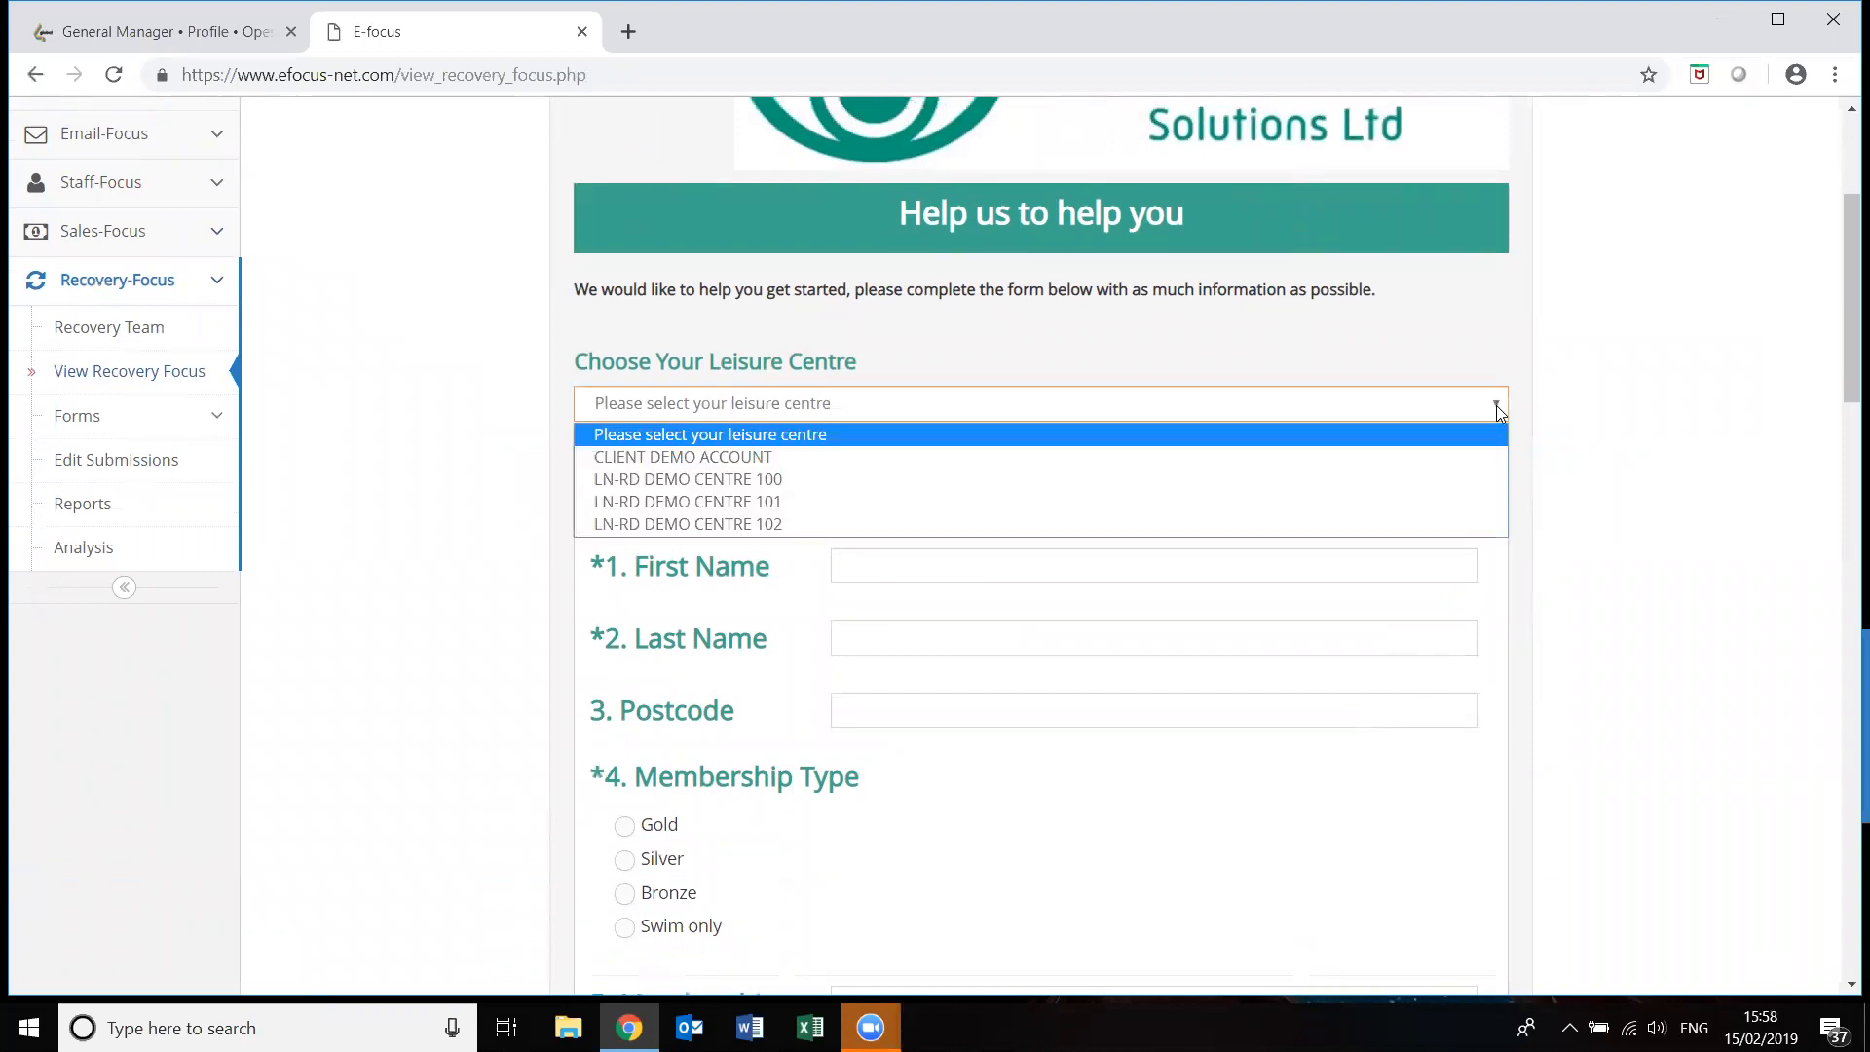
{"action": "left_click", "coordinate": [1299, 468]}
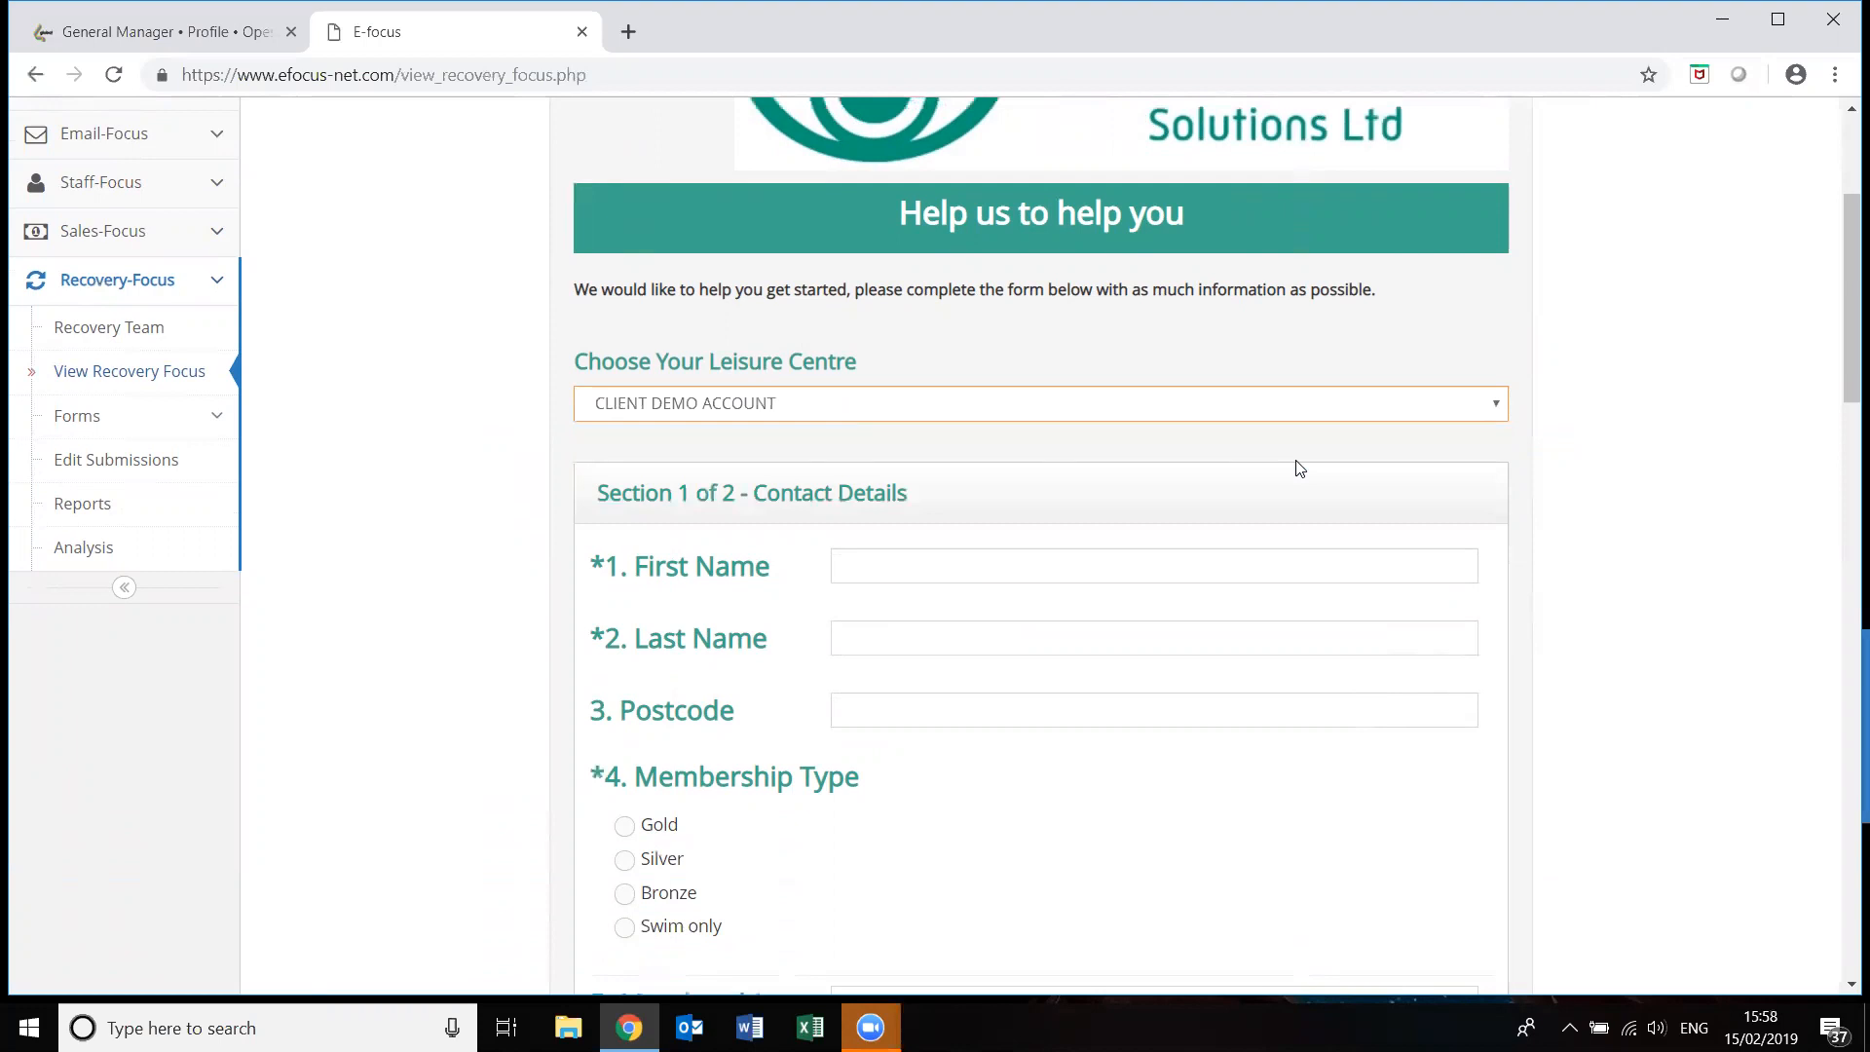
{"action": "left_click", "coordinate": [891, 564]}
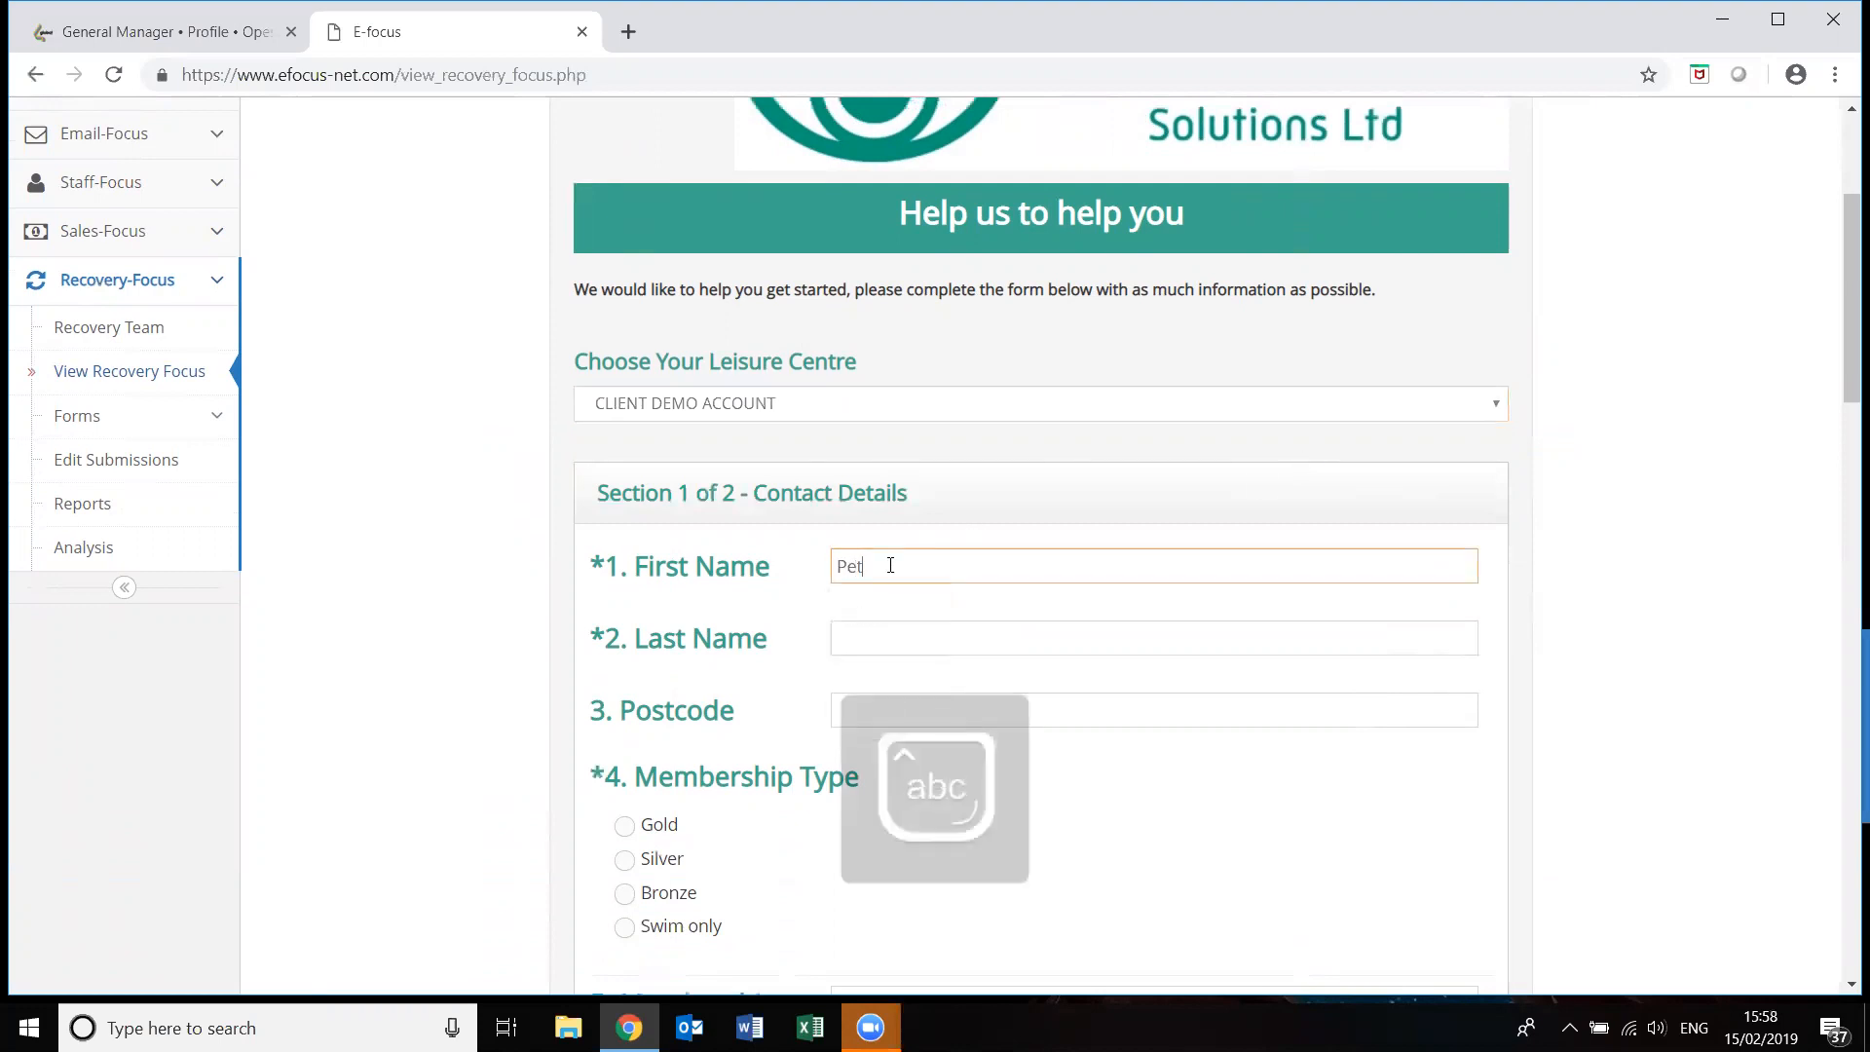
{"action": "left_click", "coordinate": [869, 634]}
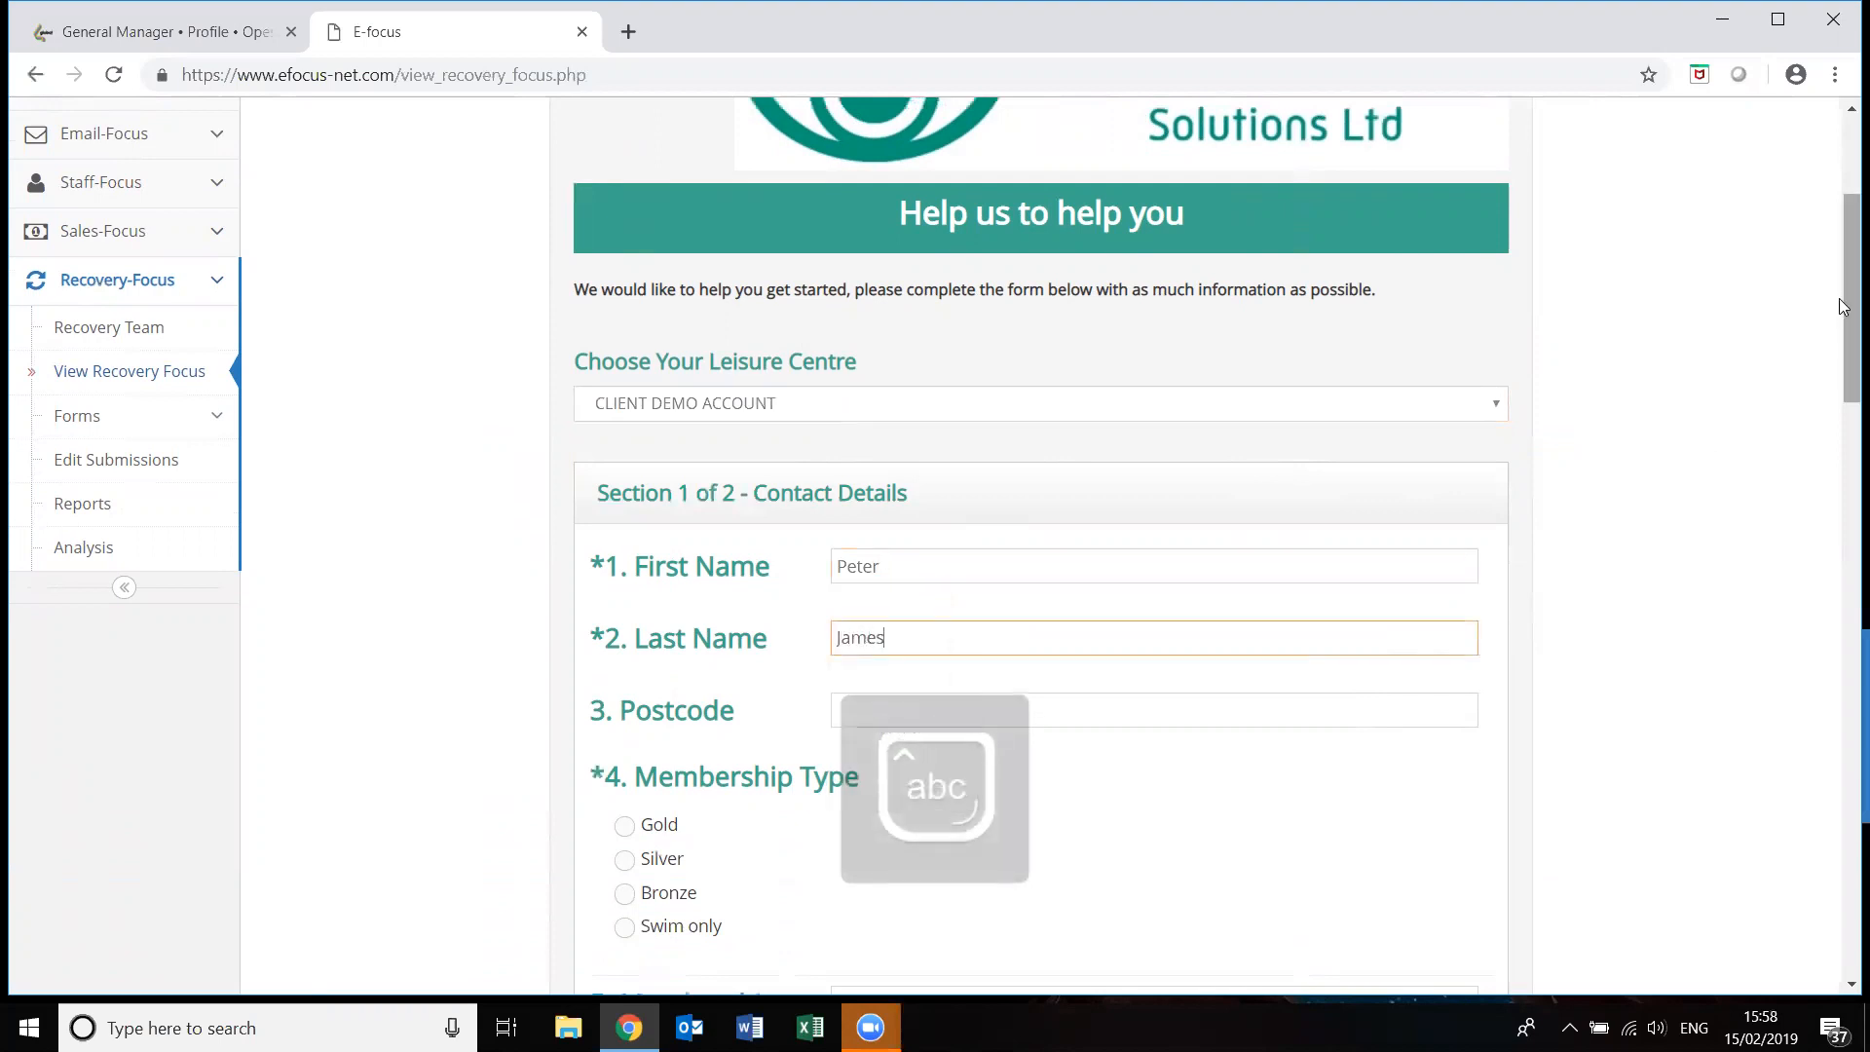
Select Gold membership, fill in the membership number, phone number and e-mail, and continue to Section 2.
{"action": "left_click_drag", "start_coordinate": [1841, 333], "coordinate": [1841, 435]}
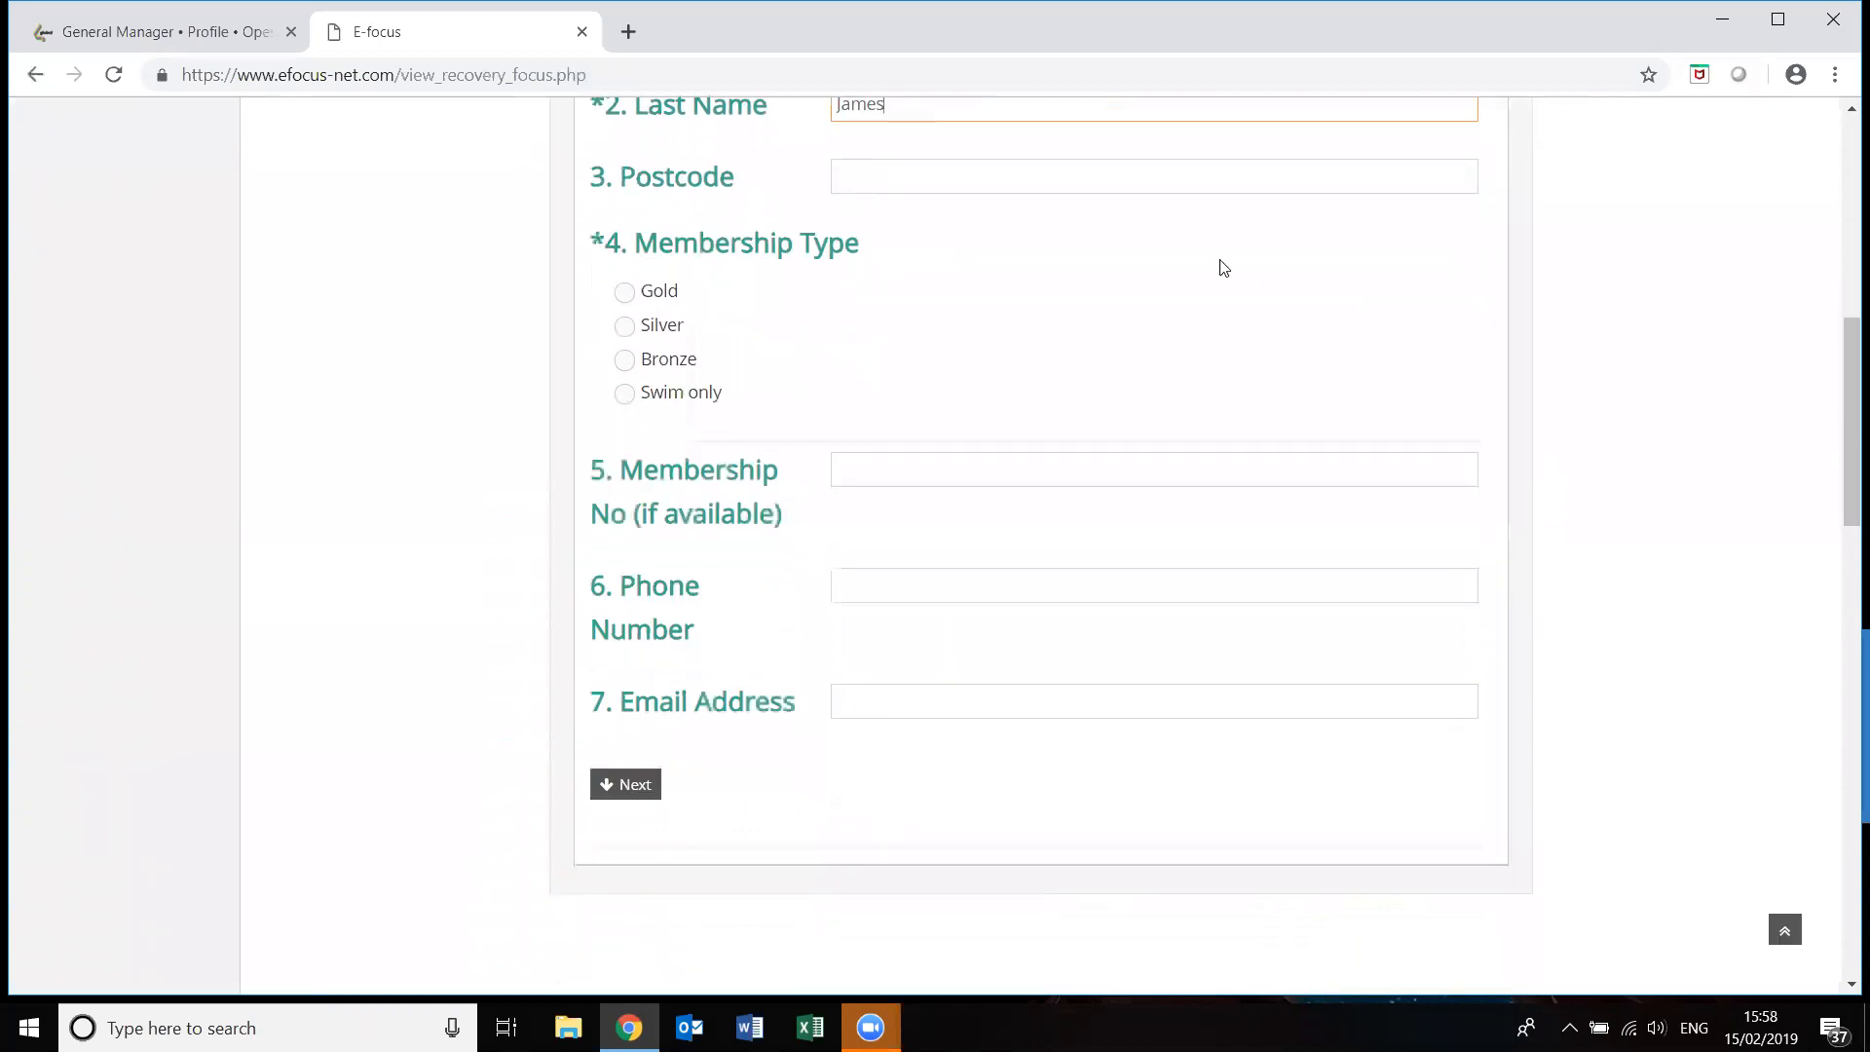
{"action": "left_click", "coordinate": [624, 293]}
{"action": "left_click", "coordinate": [891, 472]}
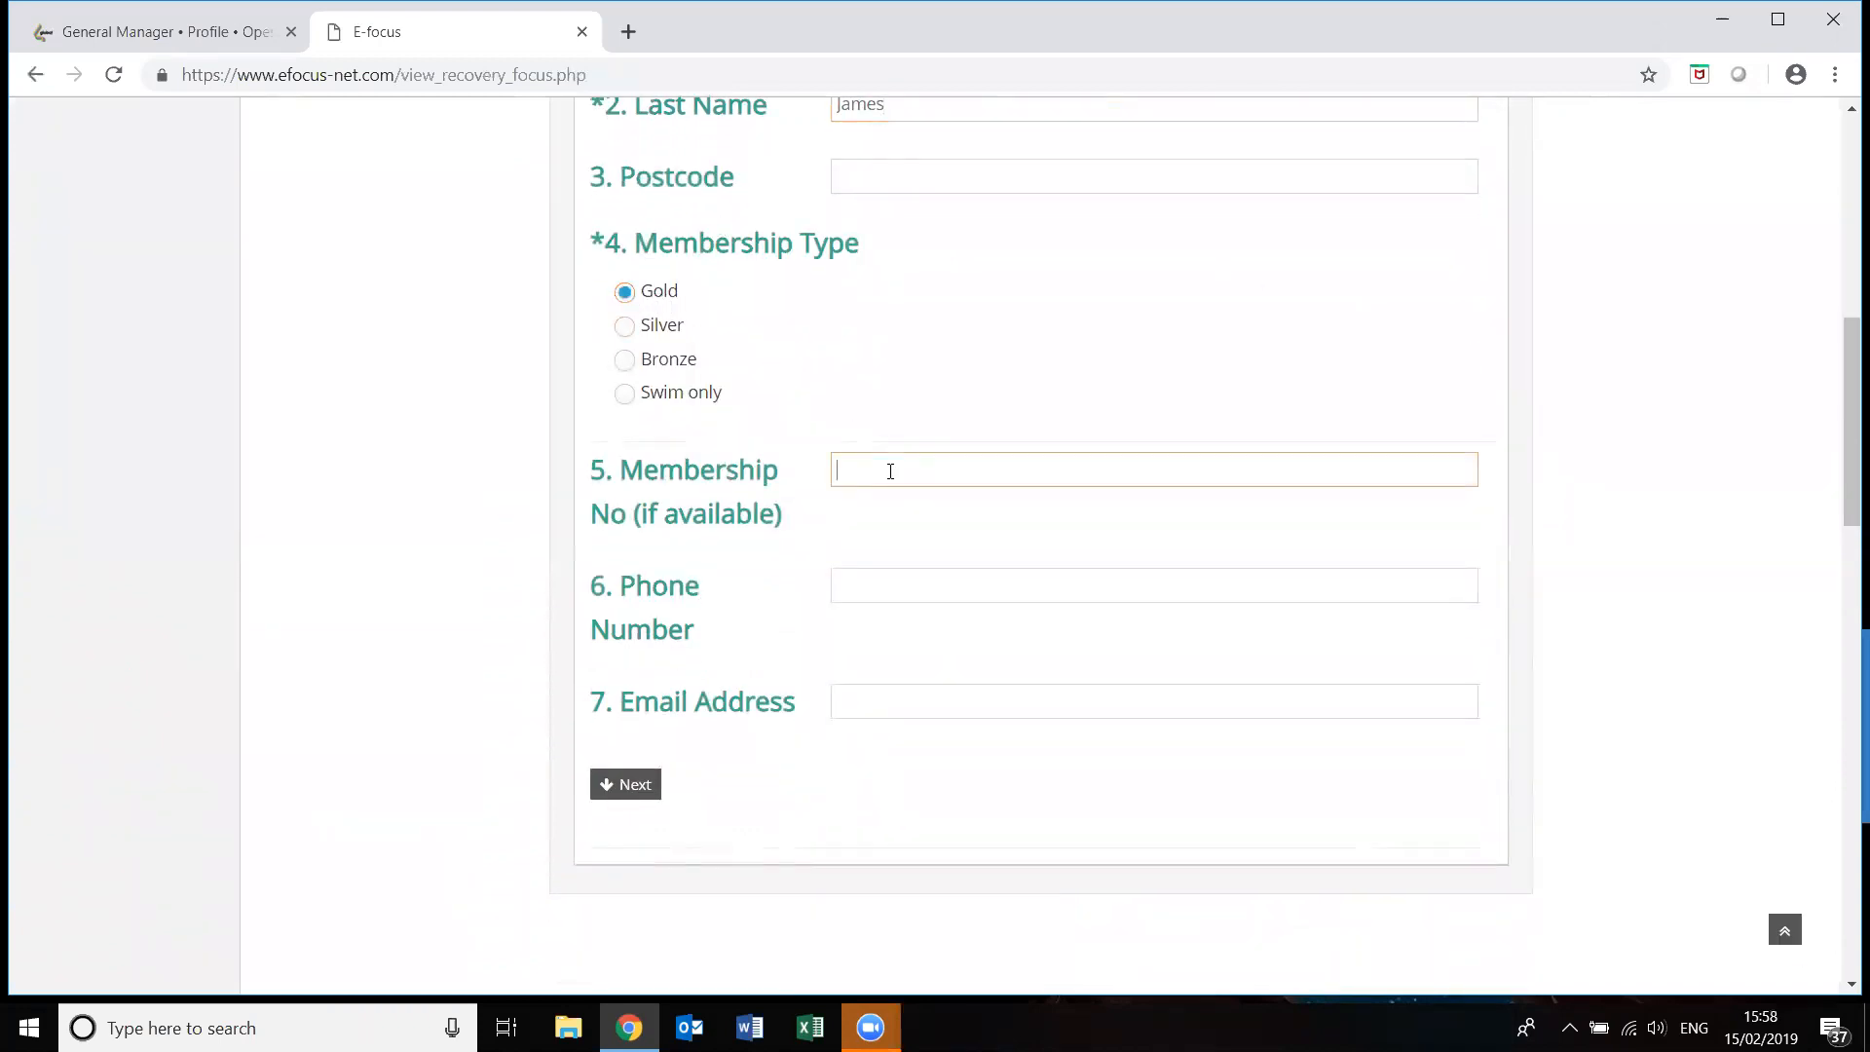
{"action": "type", "text": "56789"}
{"action": "key", "text": "BackSpace"}
{"action": "left_click", "coordinate": [929, 583]}
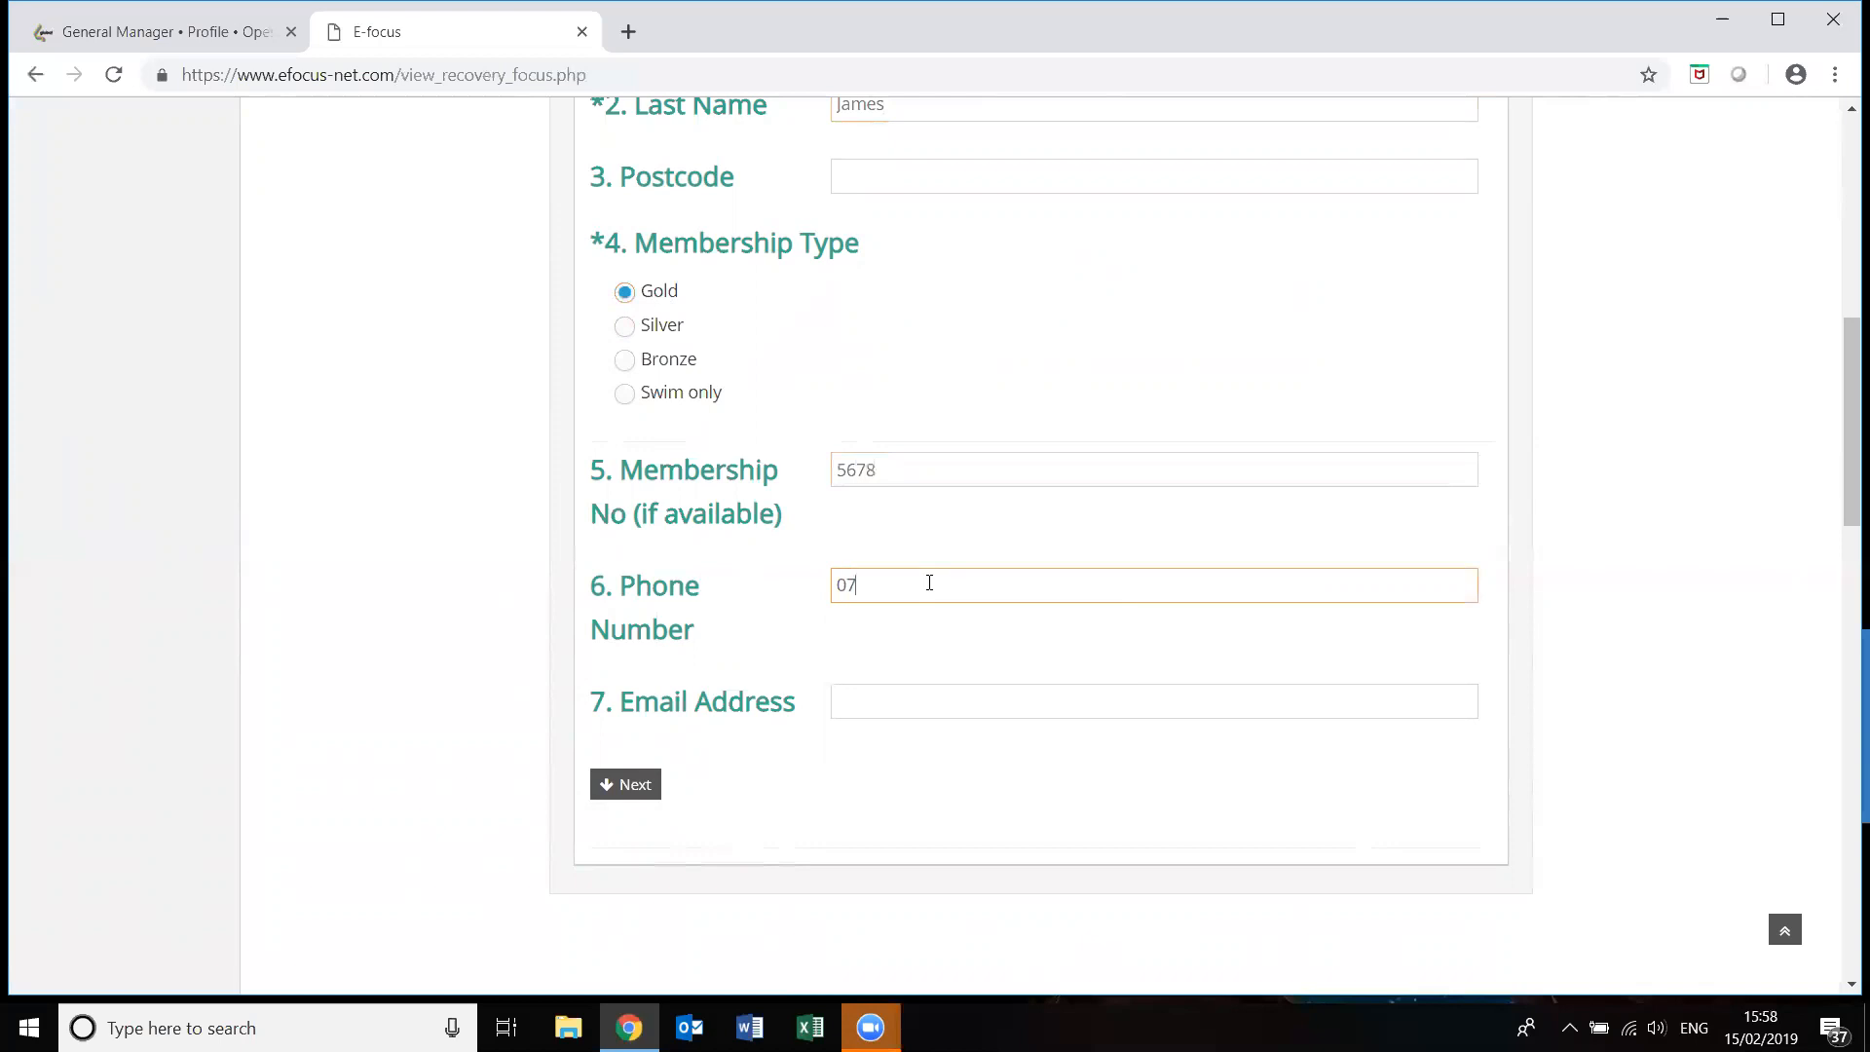
{"action": "left_click", "coordinate": [939, 707]}
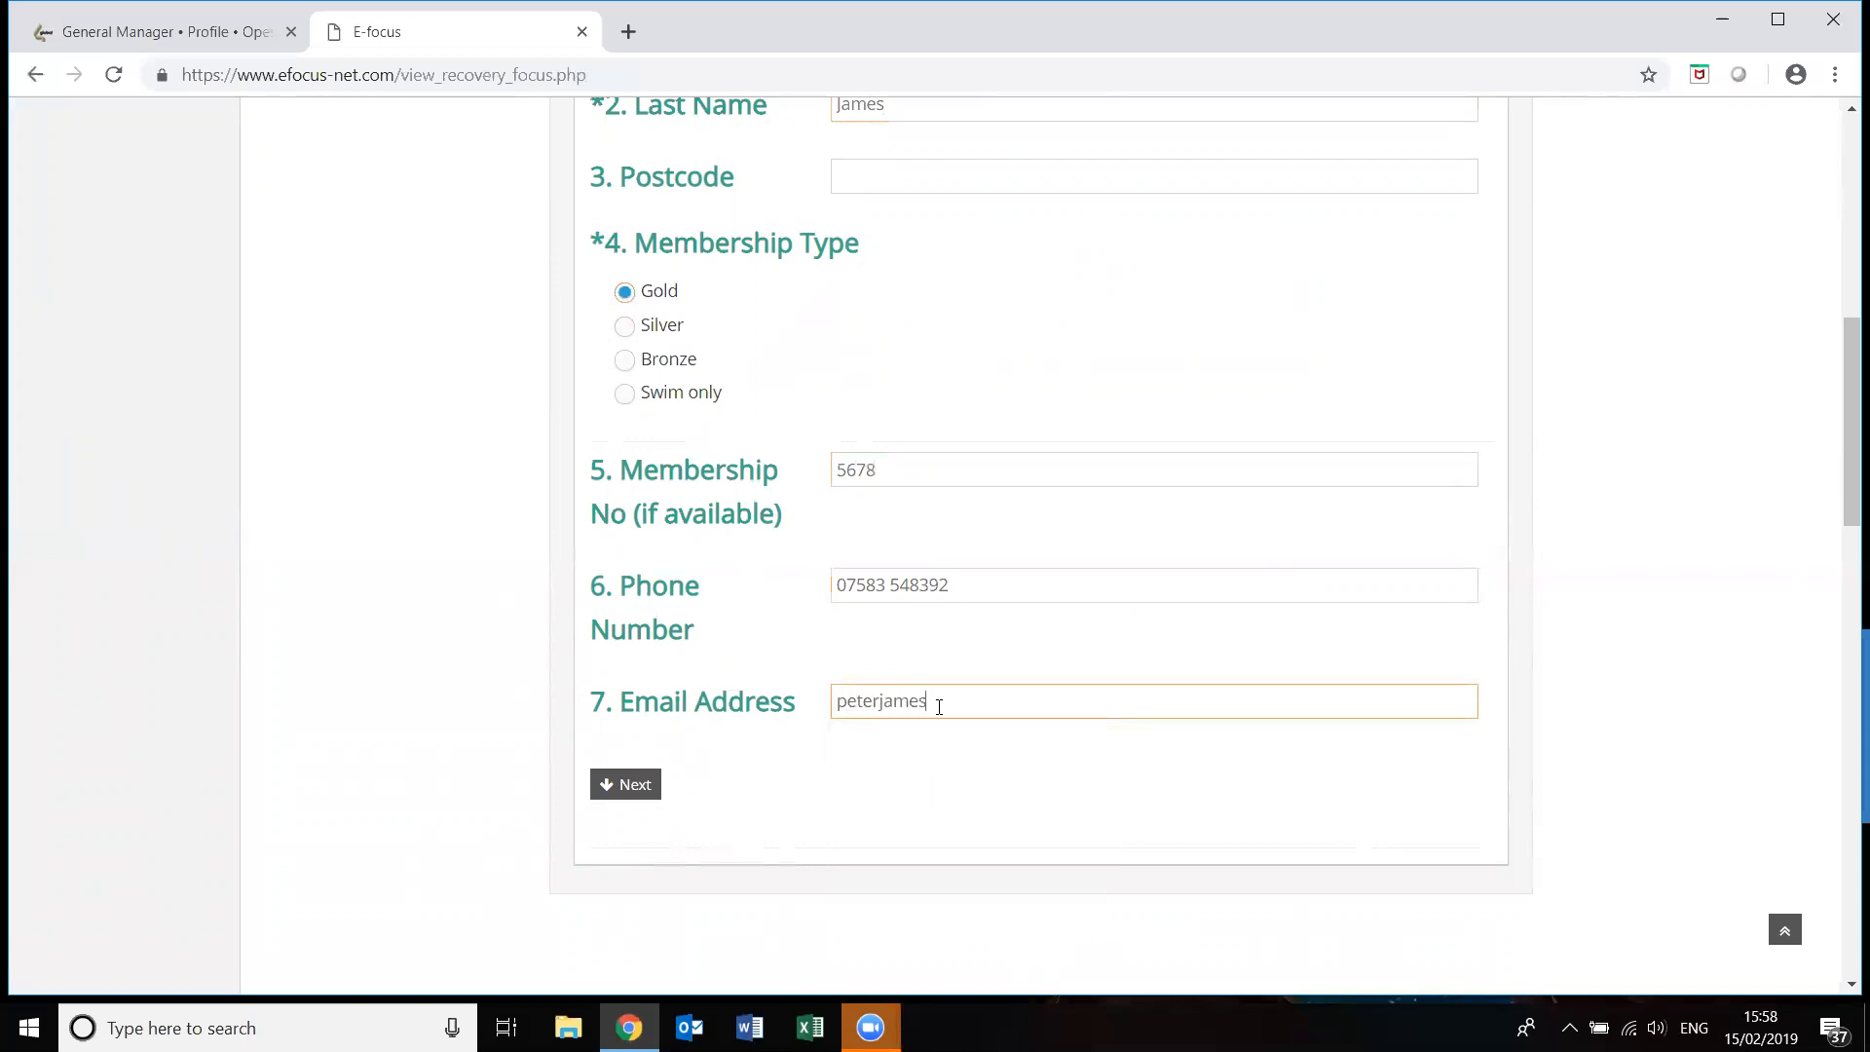
{"action": "left_click", "coordinate": [623, 797]}
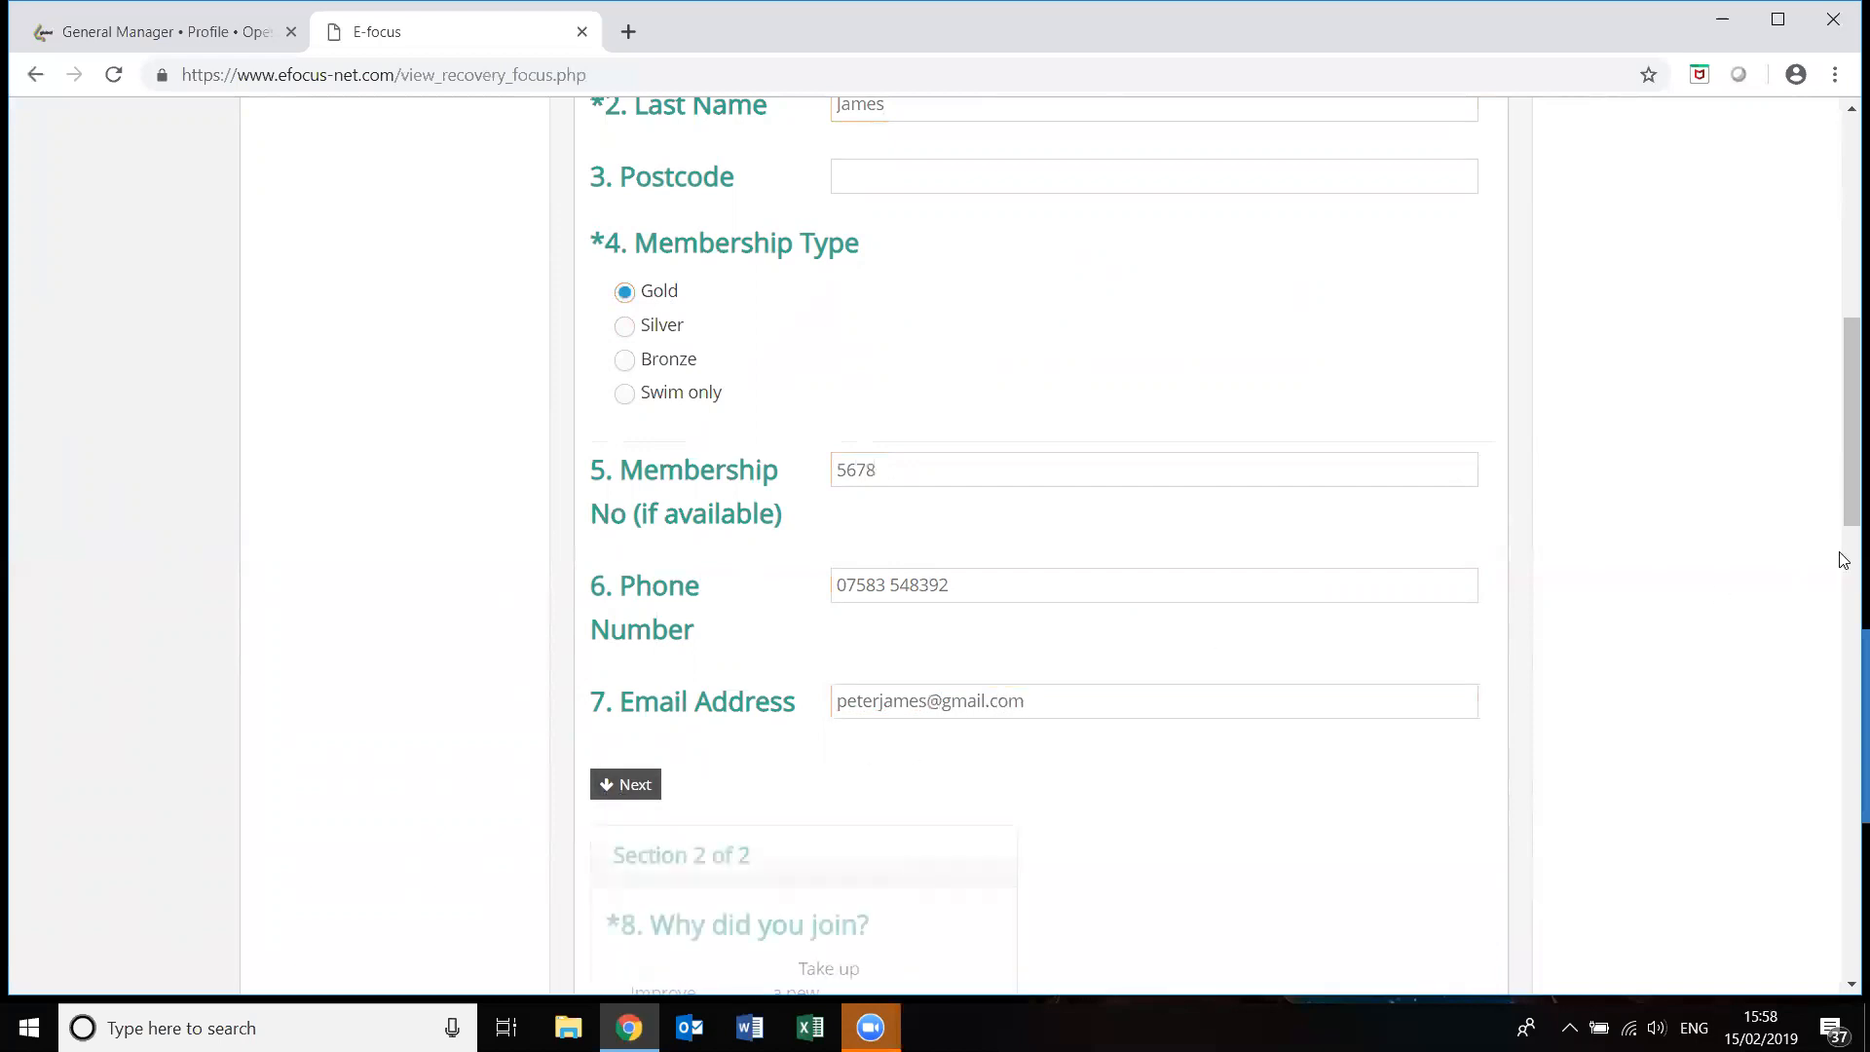
Answer why they joined with Improve fitness, commenting 'Train for half marathon'.
{"action": "left_click_drag", "start_coordinate": [1844, 445], "coordinate": [1844, 594]}
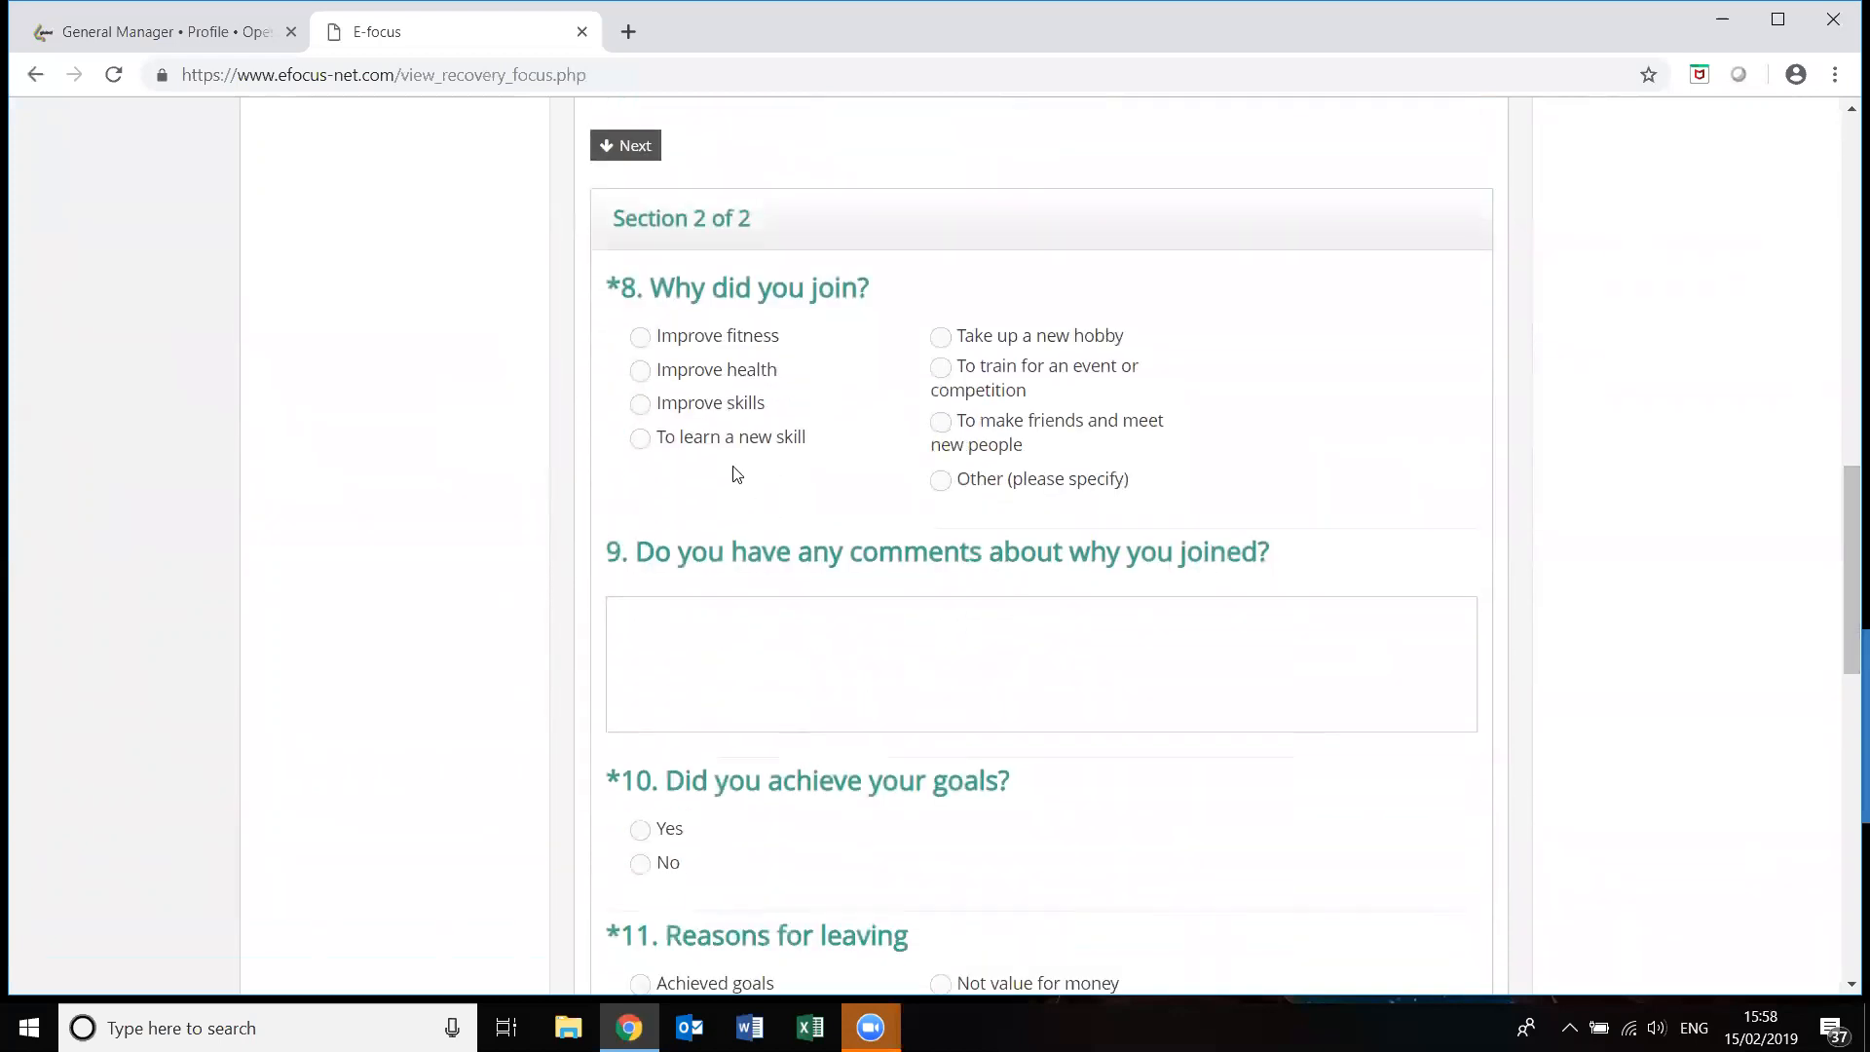
{"action": "left_click", "coordinate": [642, 341]}
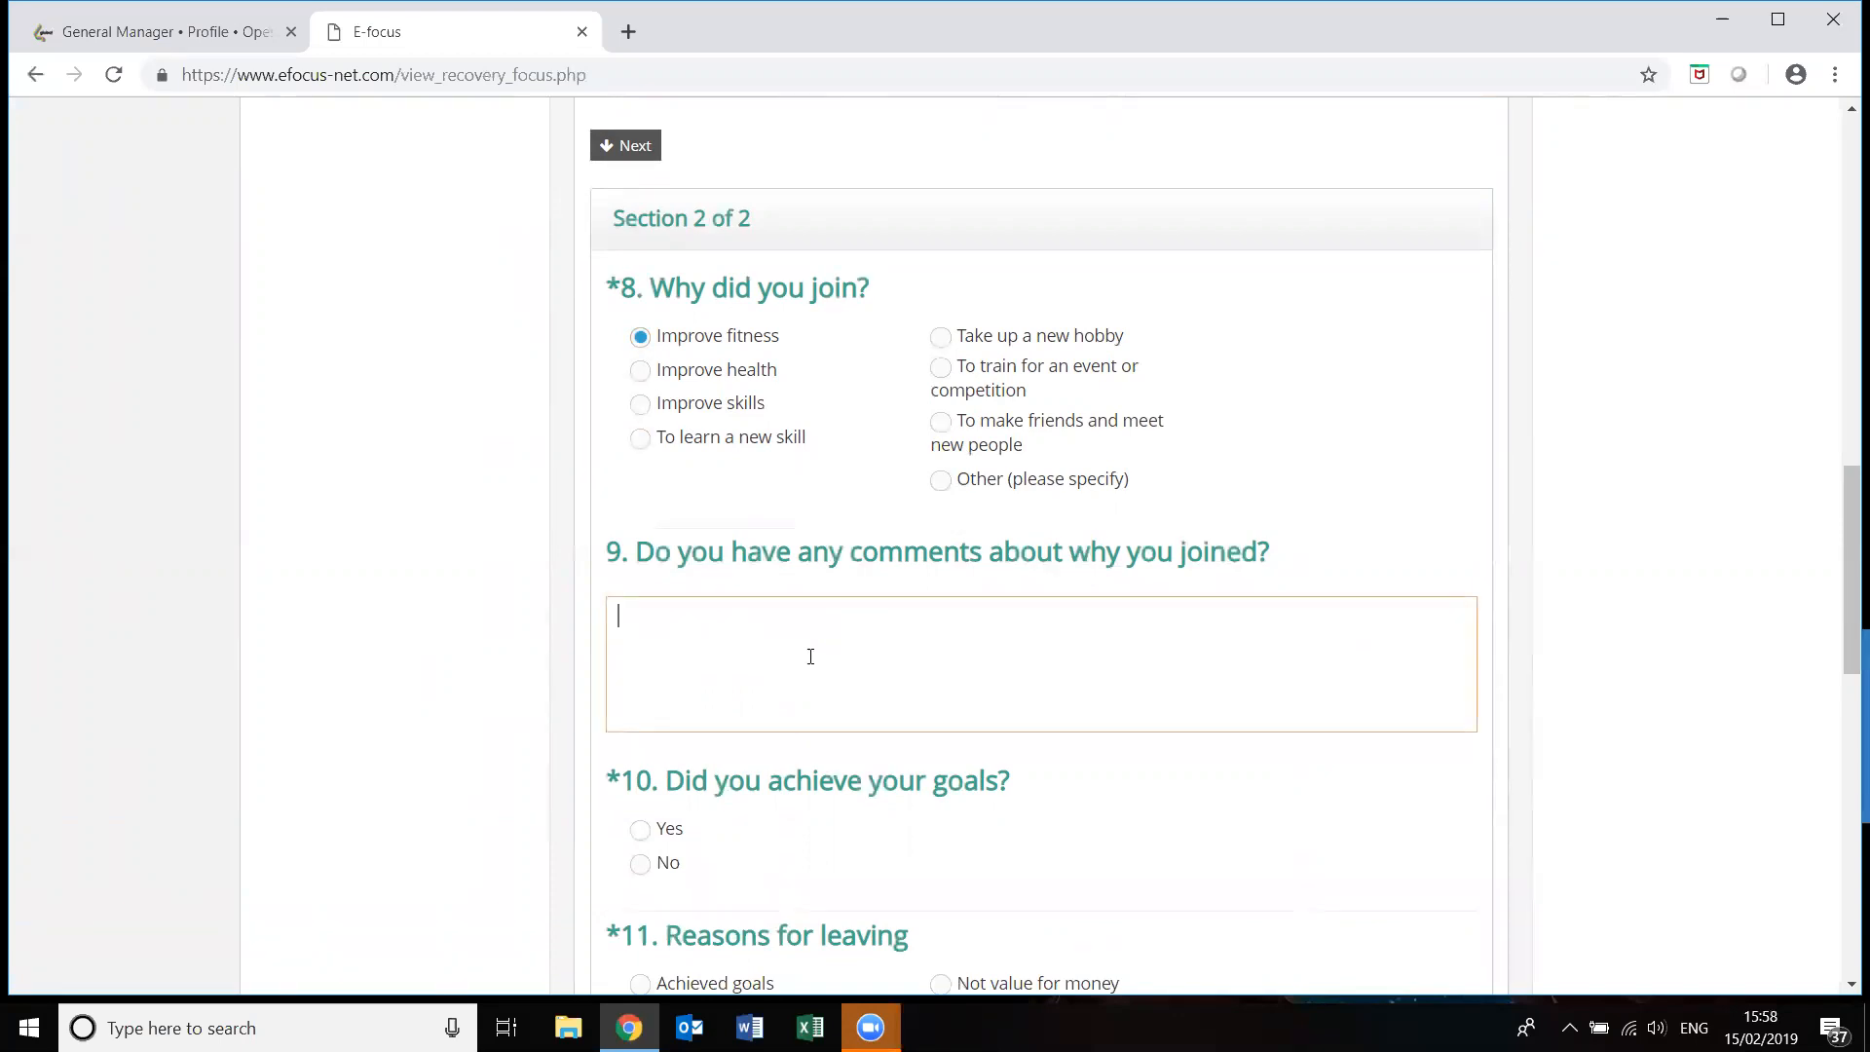
{"action": "type", "text": "Tra"}
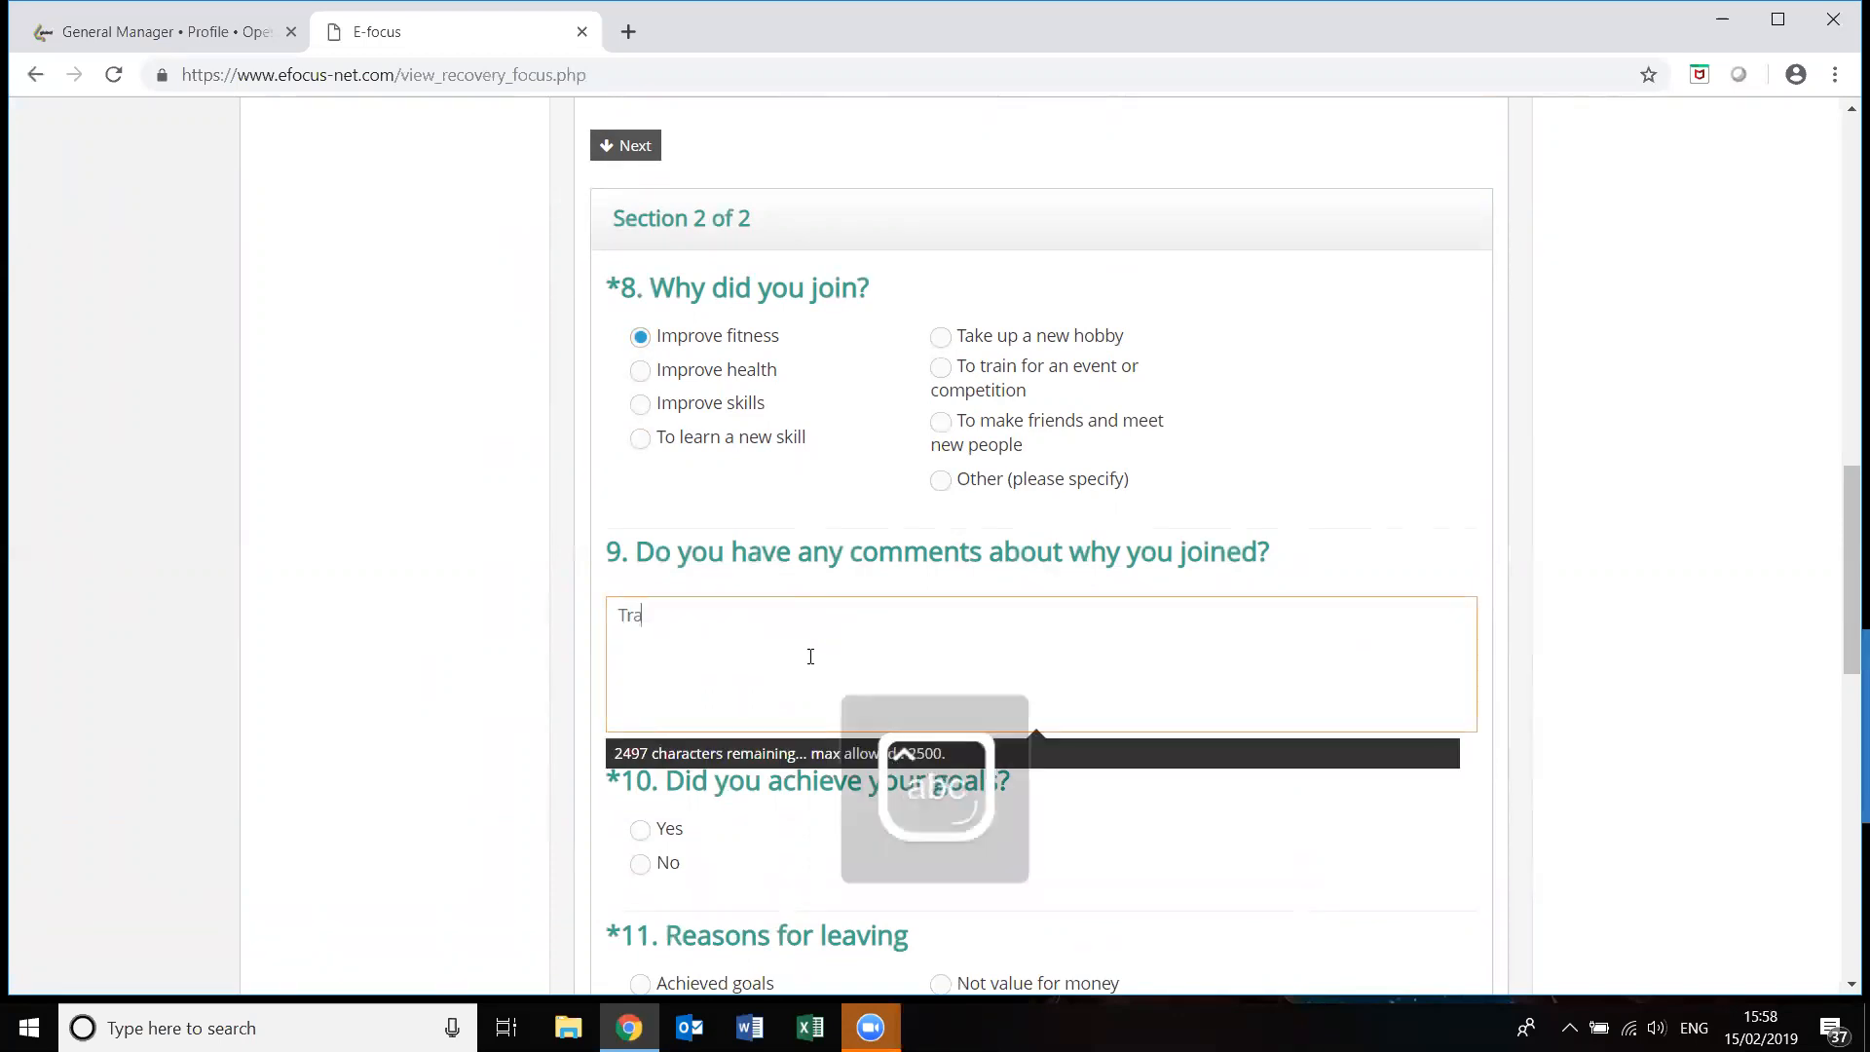
{"action": "type", "text": "in for "}
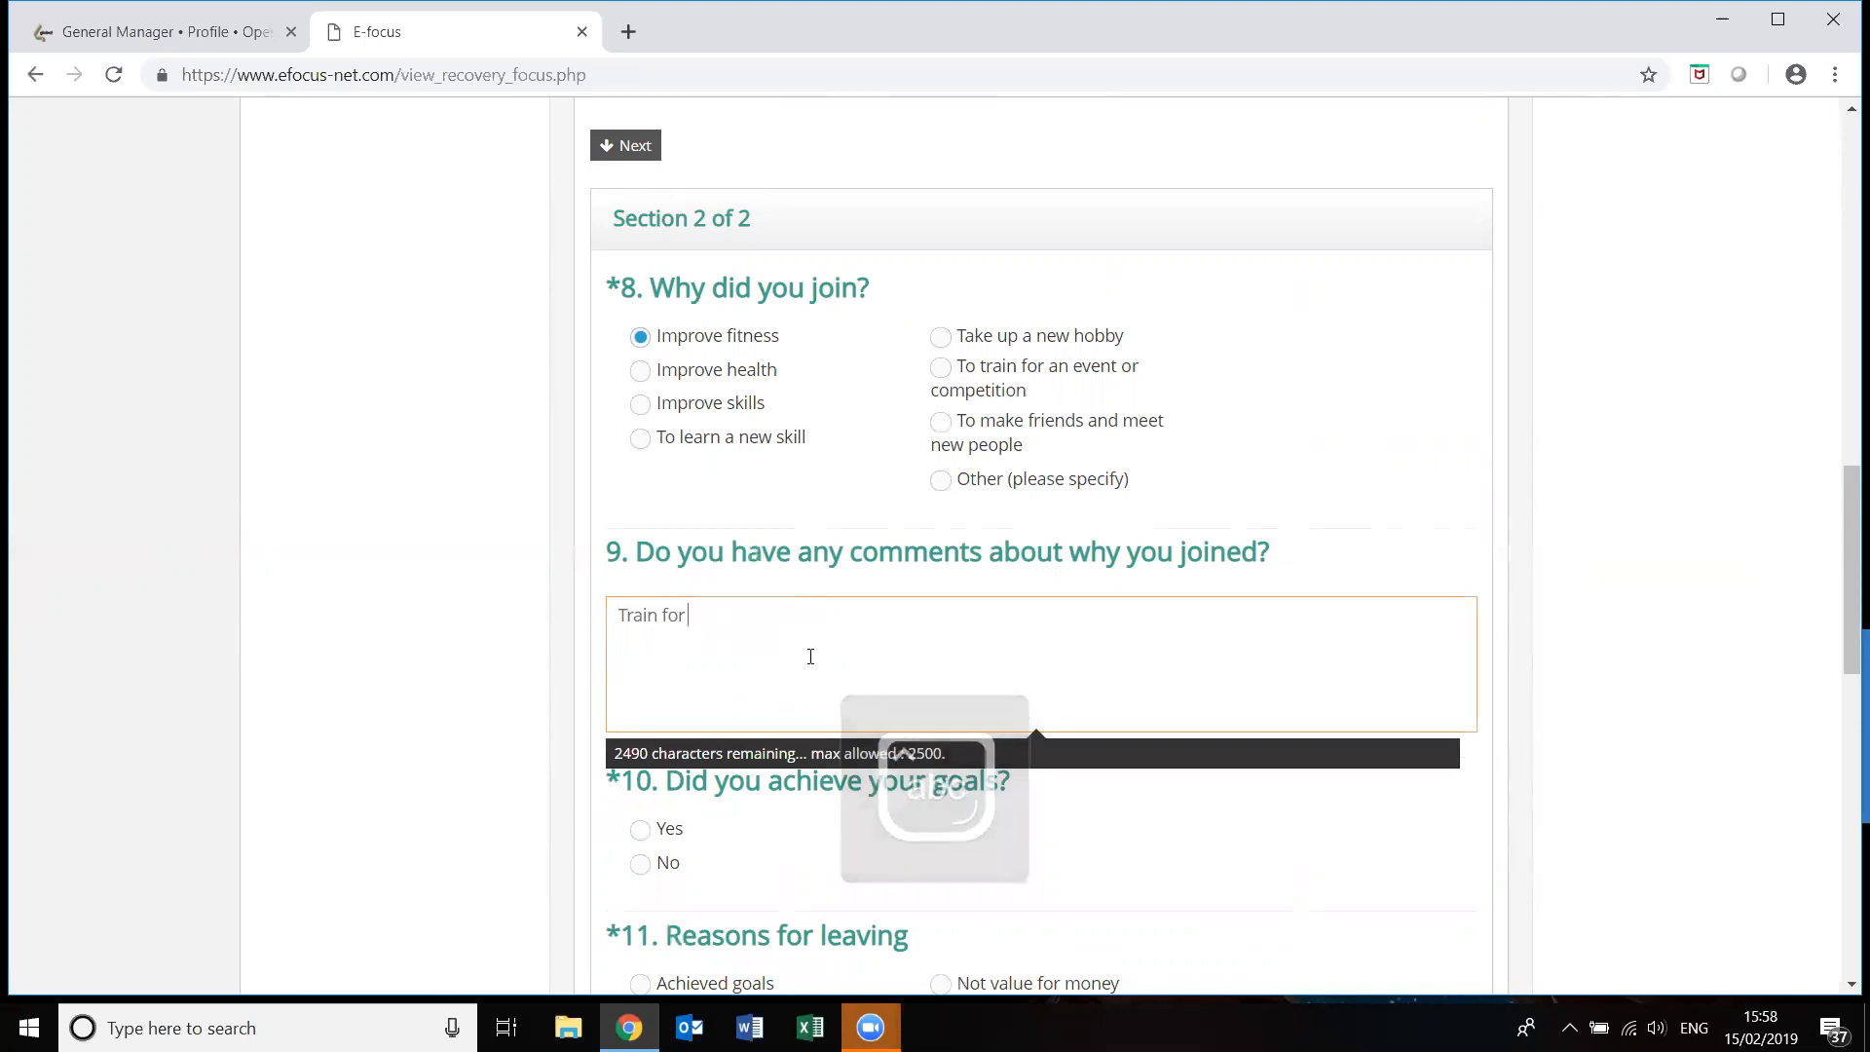
{"action": "type", "text": "half marathon"}
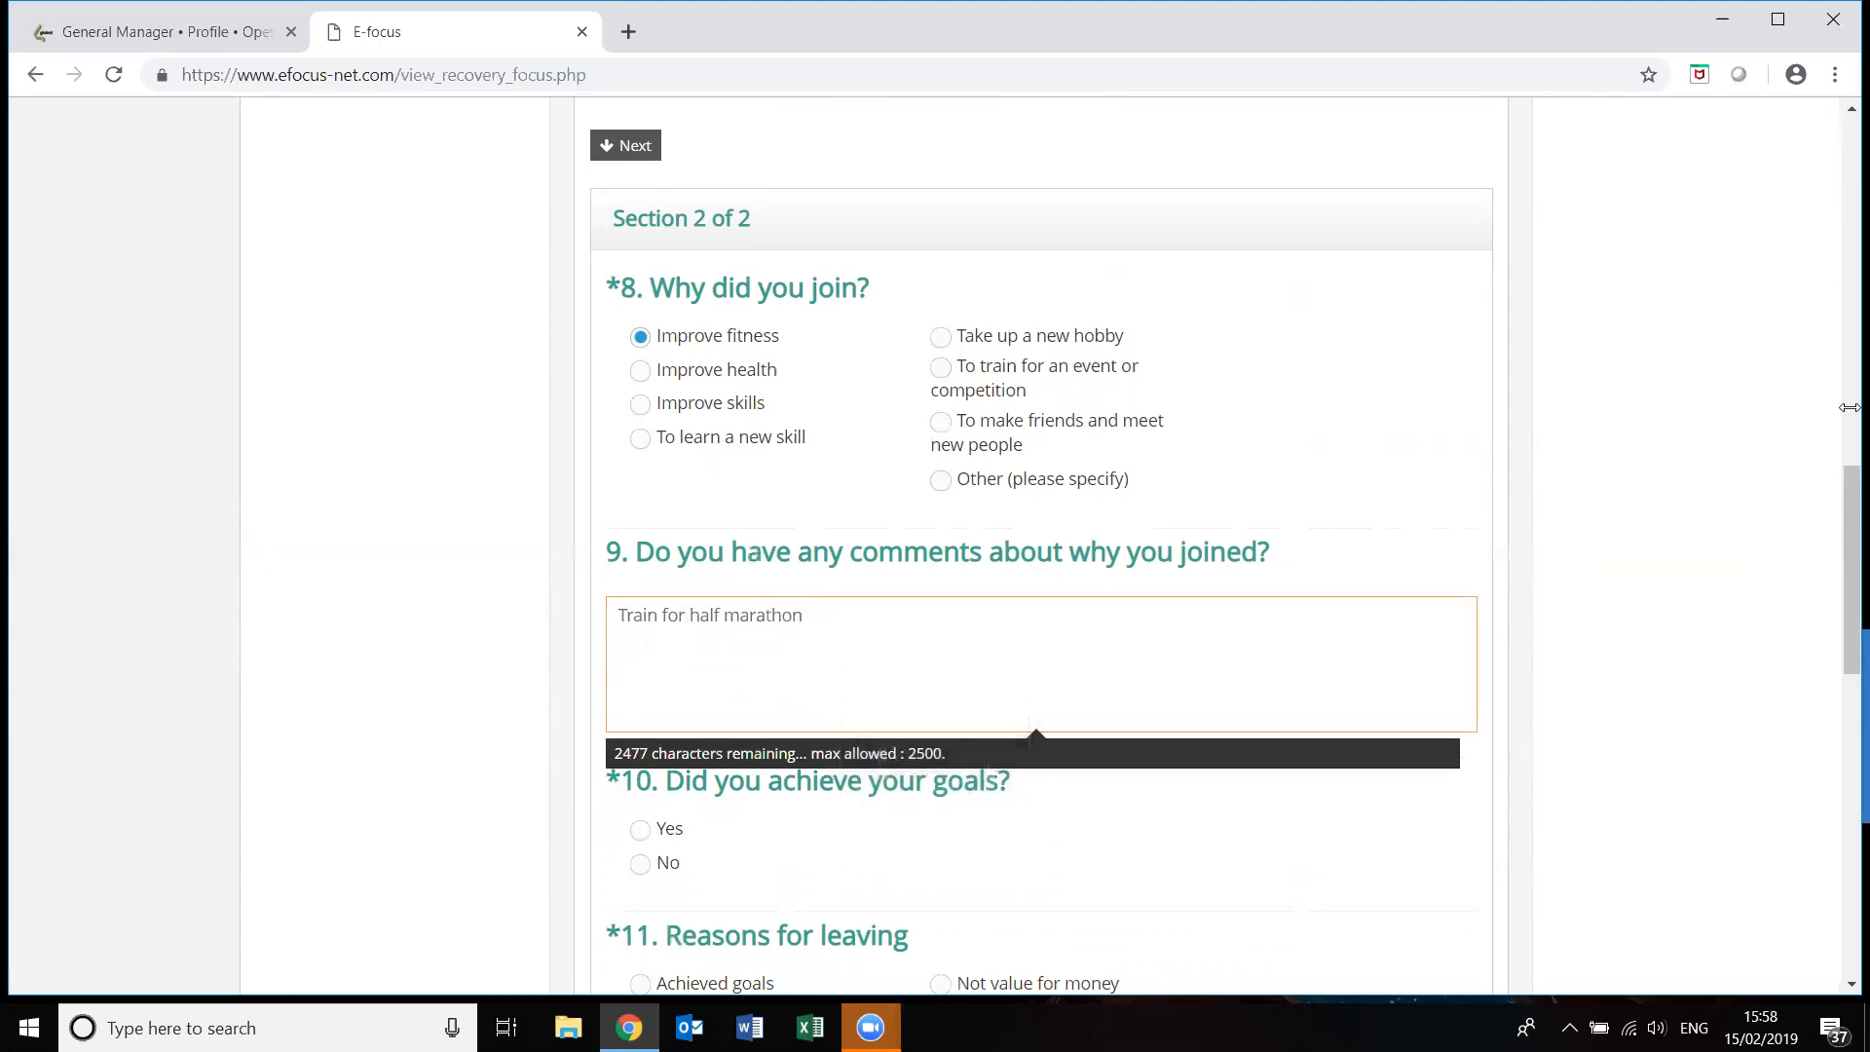
Answer No to goals achieved, note 'working away for one month', answer Yes to re-joining, and submit.
{"action": "left_click_drag", "start_coordinate": [1844, 476], "coordinate": [1844, 571]}
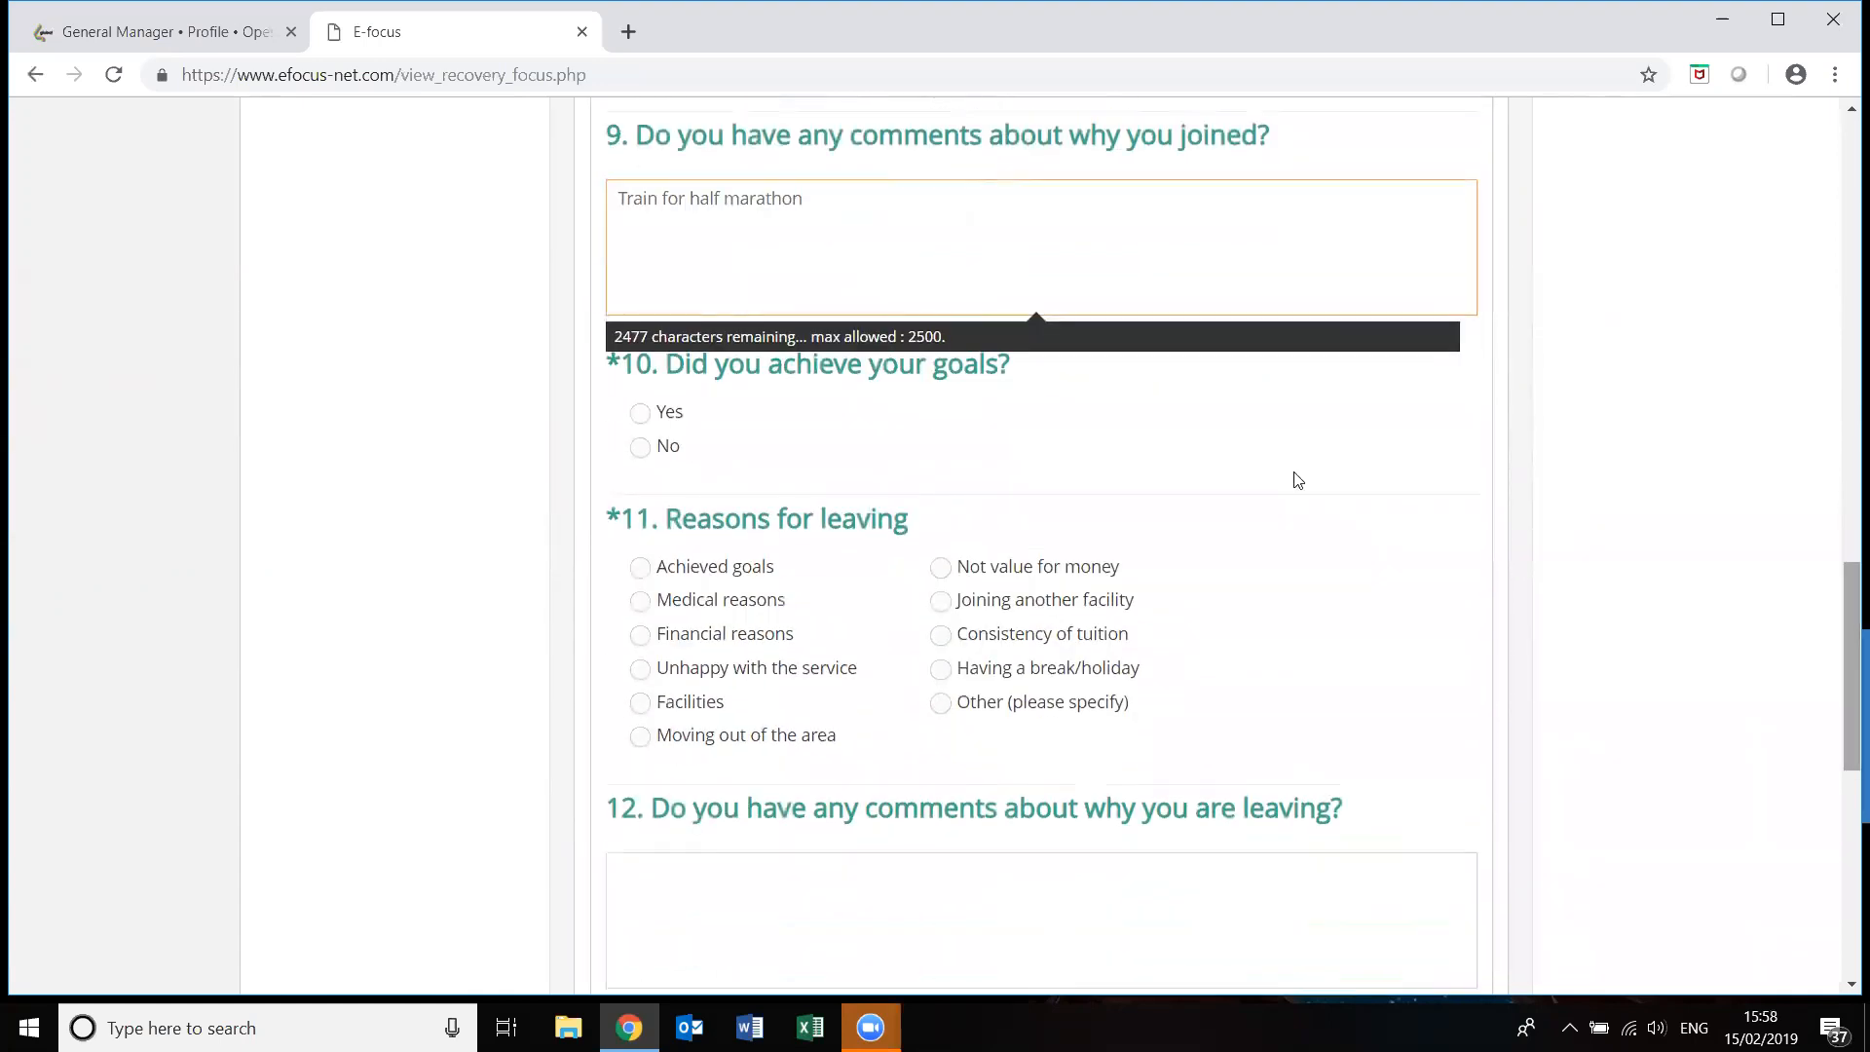
{"action": "left_click", "coordinate": [640, 449]}
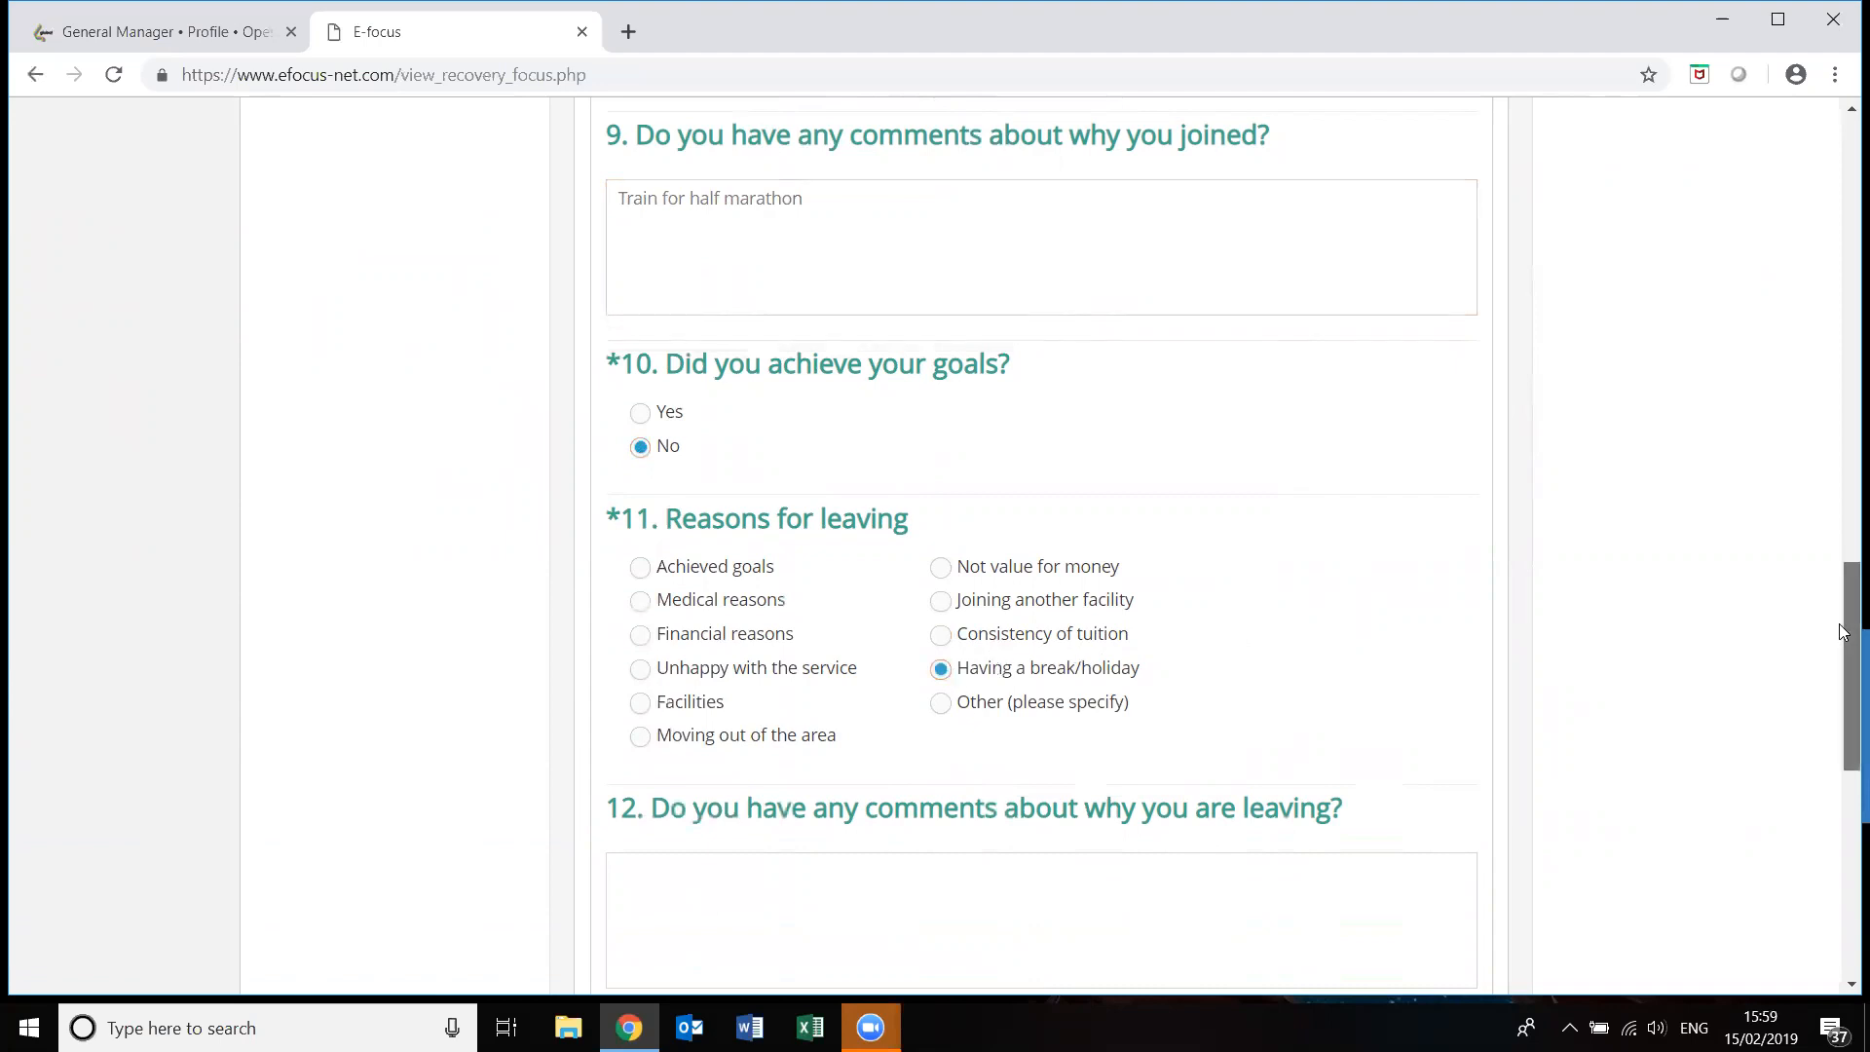
{"action": "left_click_drag", "start_coordinate": [1844, 631], "coordinate": [1841, 756]}
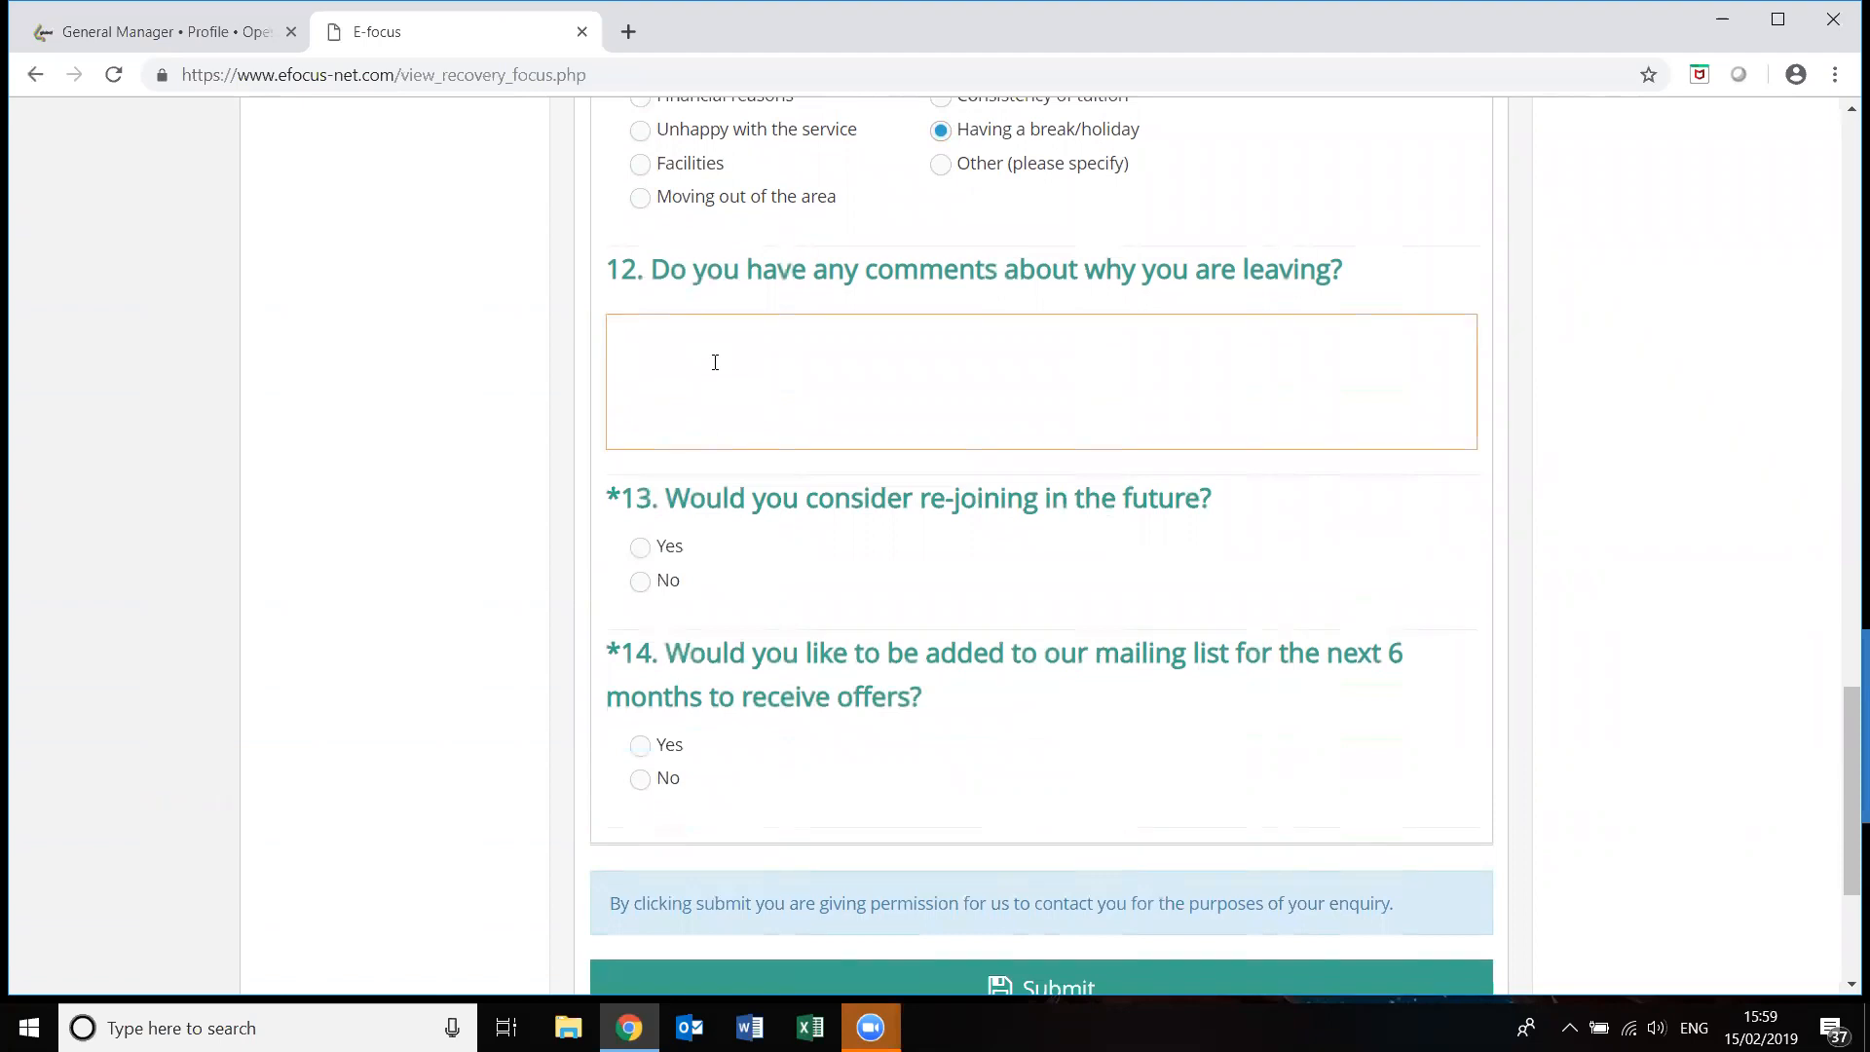
{"action": "type", "text": "working aw"}
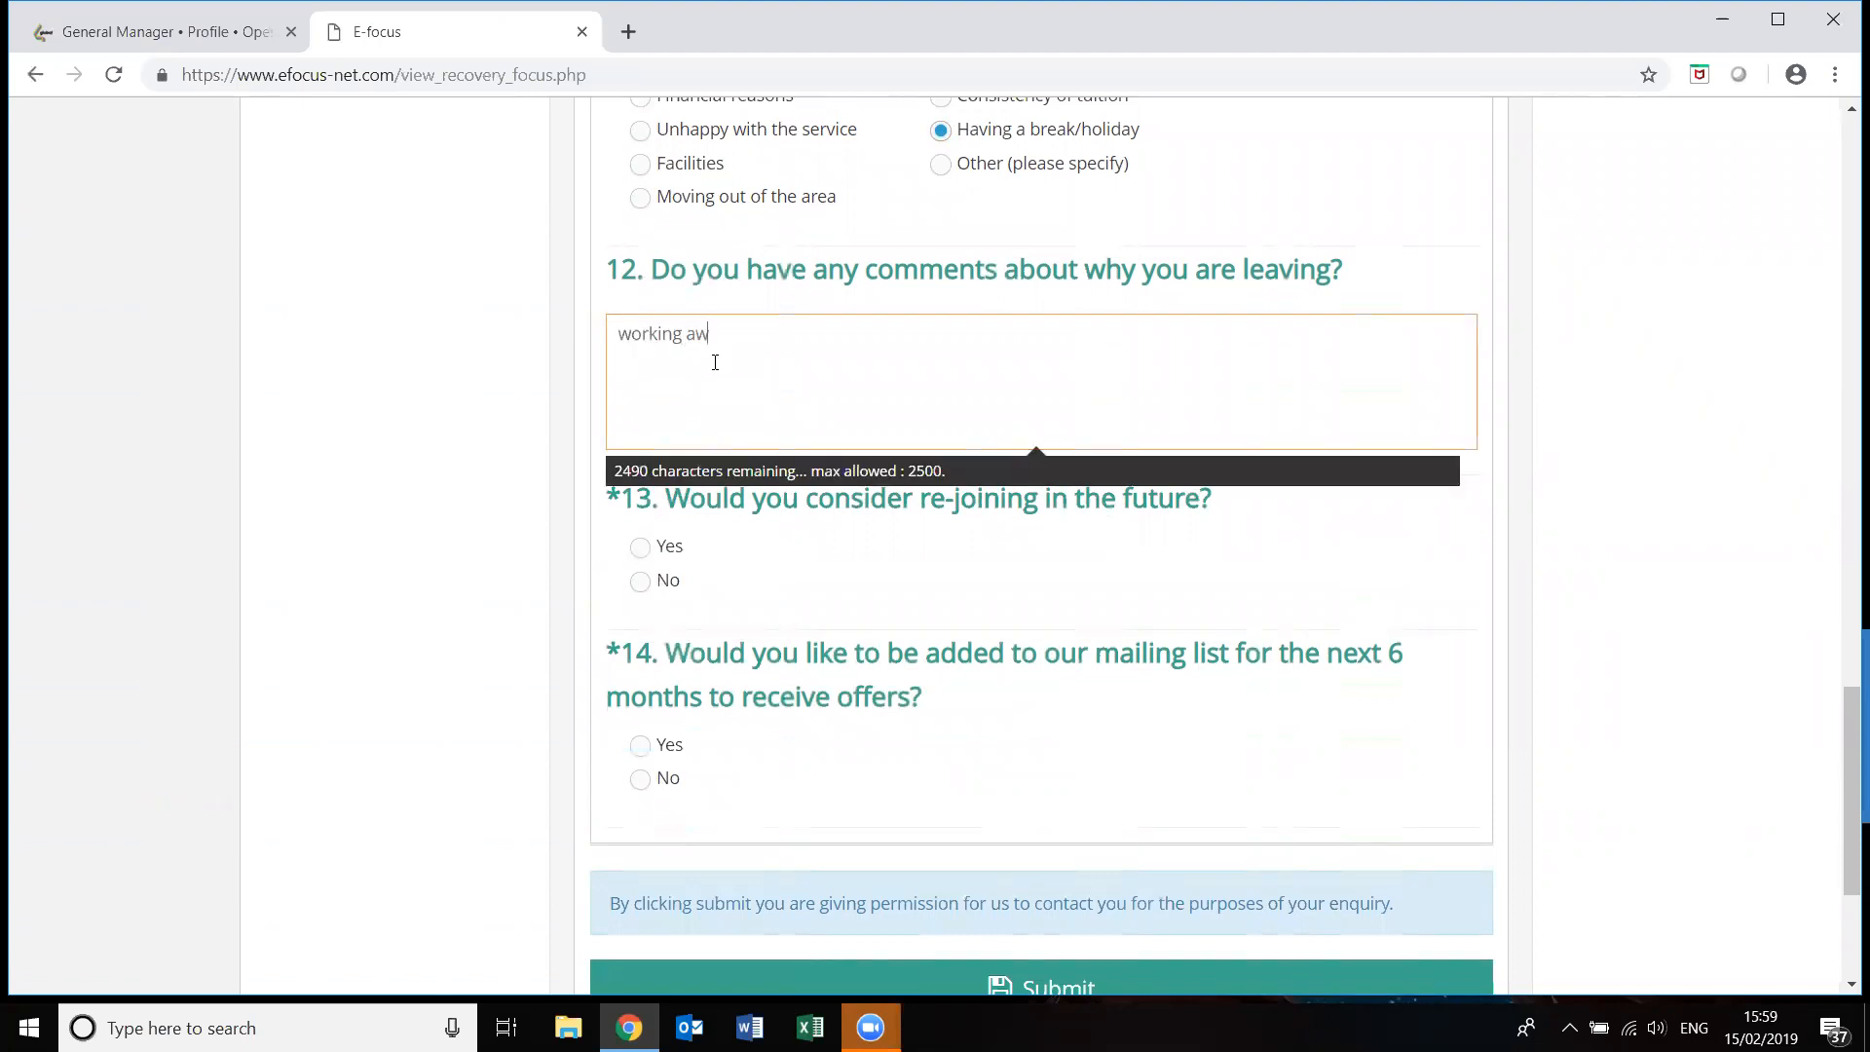
{"action": "type", "text": "ay for one month"}
{"action": "scroll", "coordinate": [1844, 769], "scroll_direction": "down", "scroll_amount": 4}
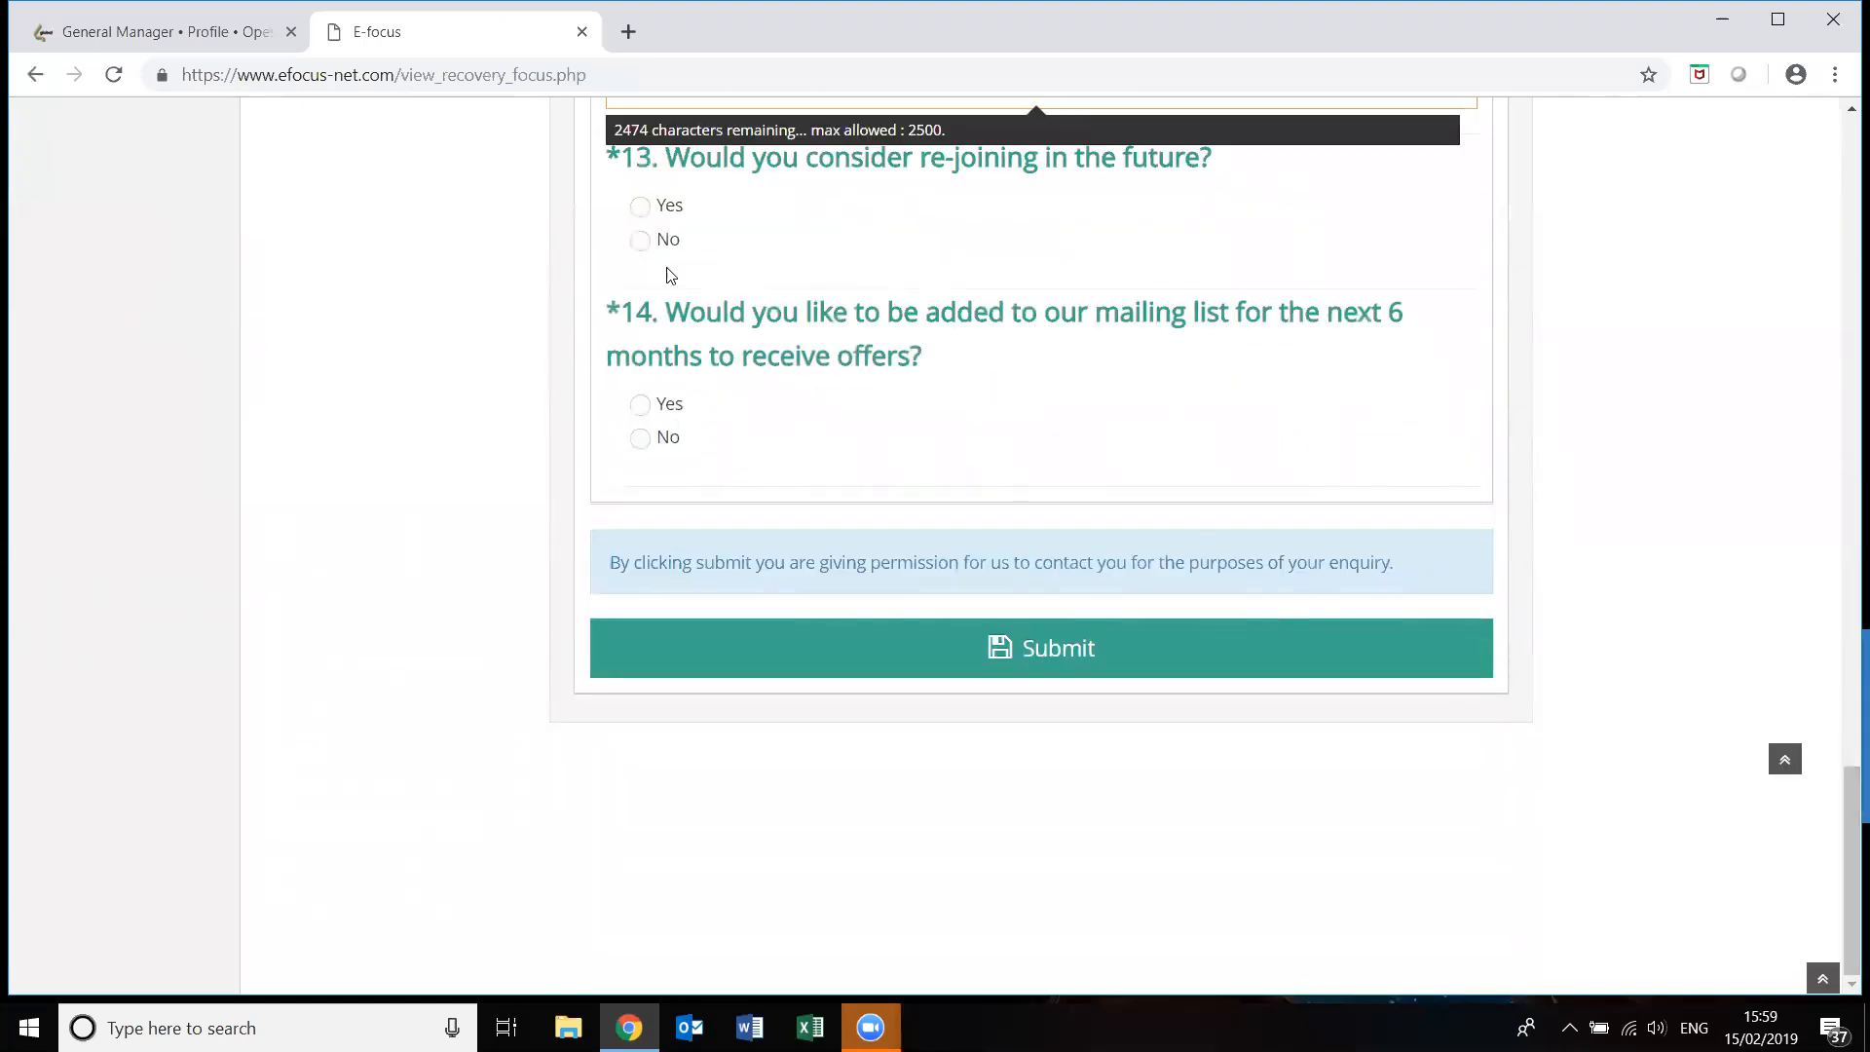
{"action": "left_click", "coordinate": [640, 207]}
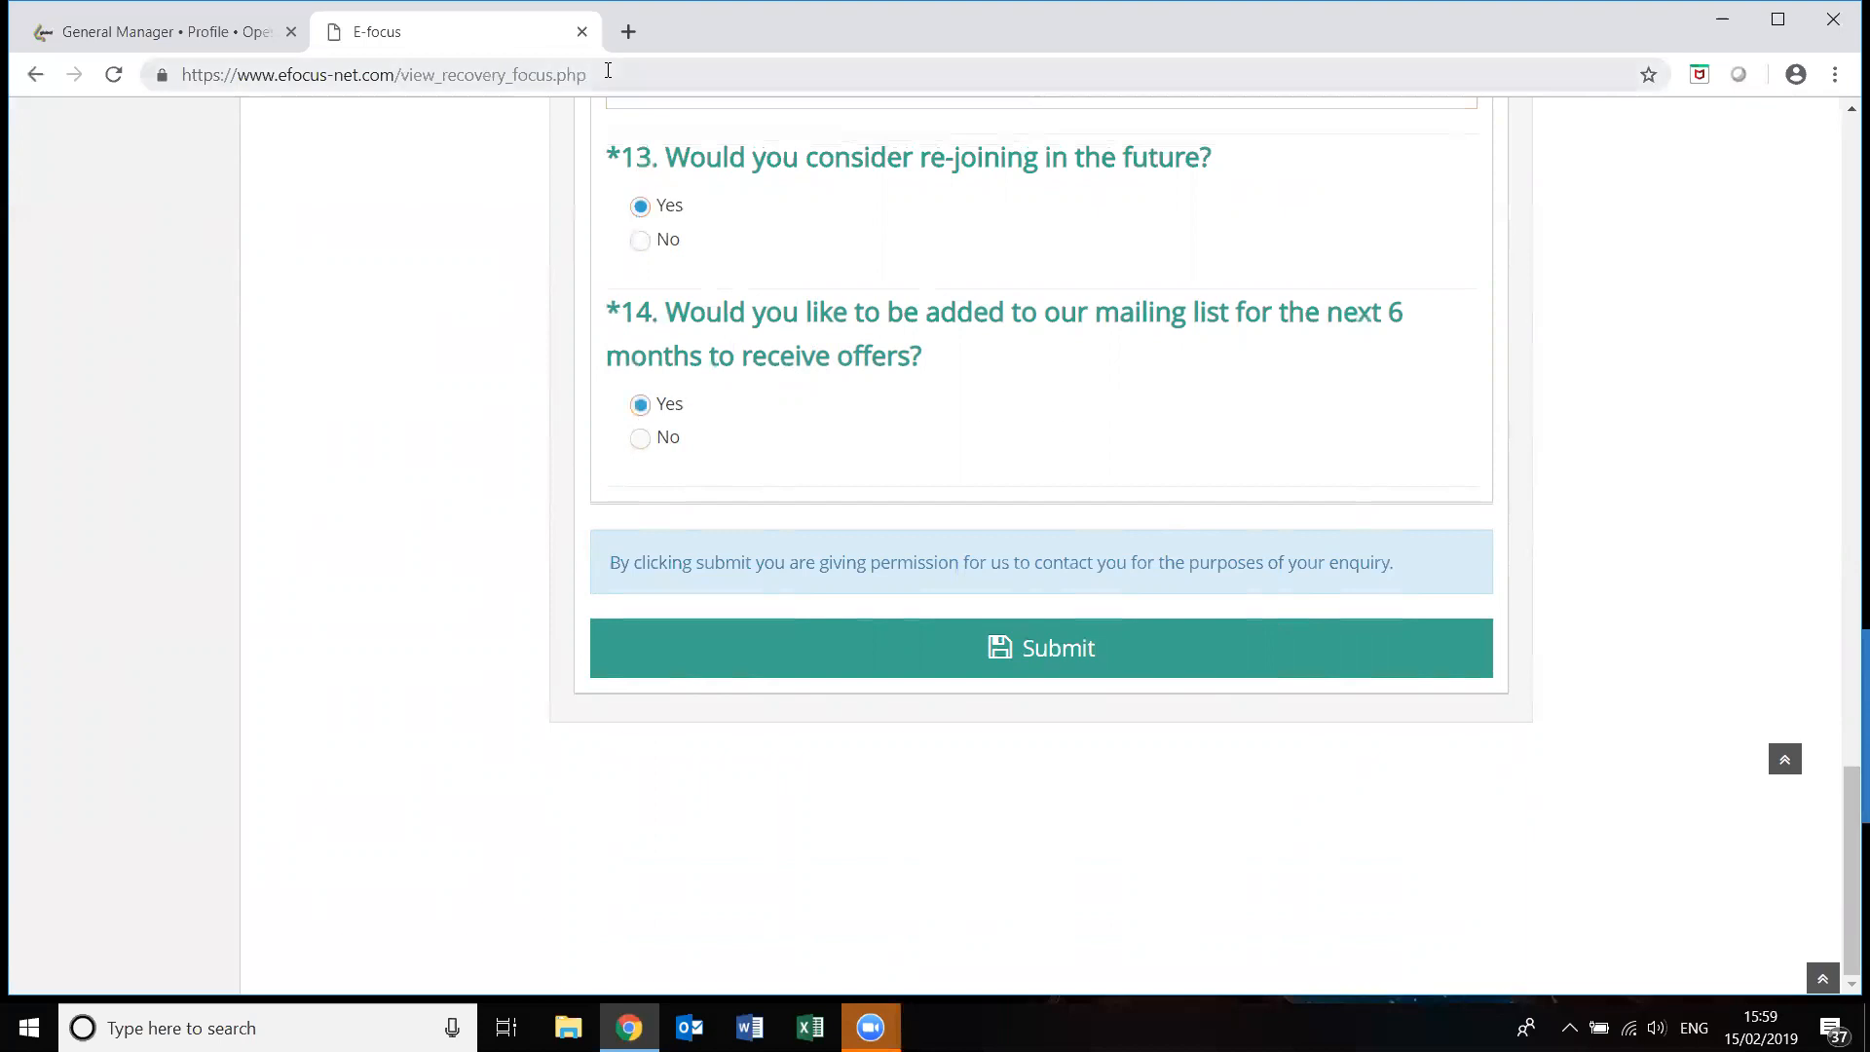
{"action": "left_click", "coordinate": [786, 668]}
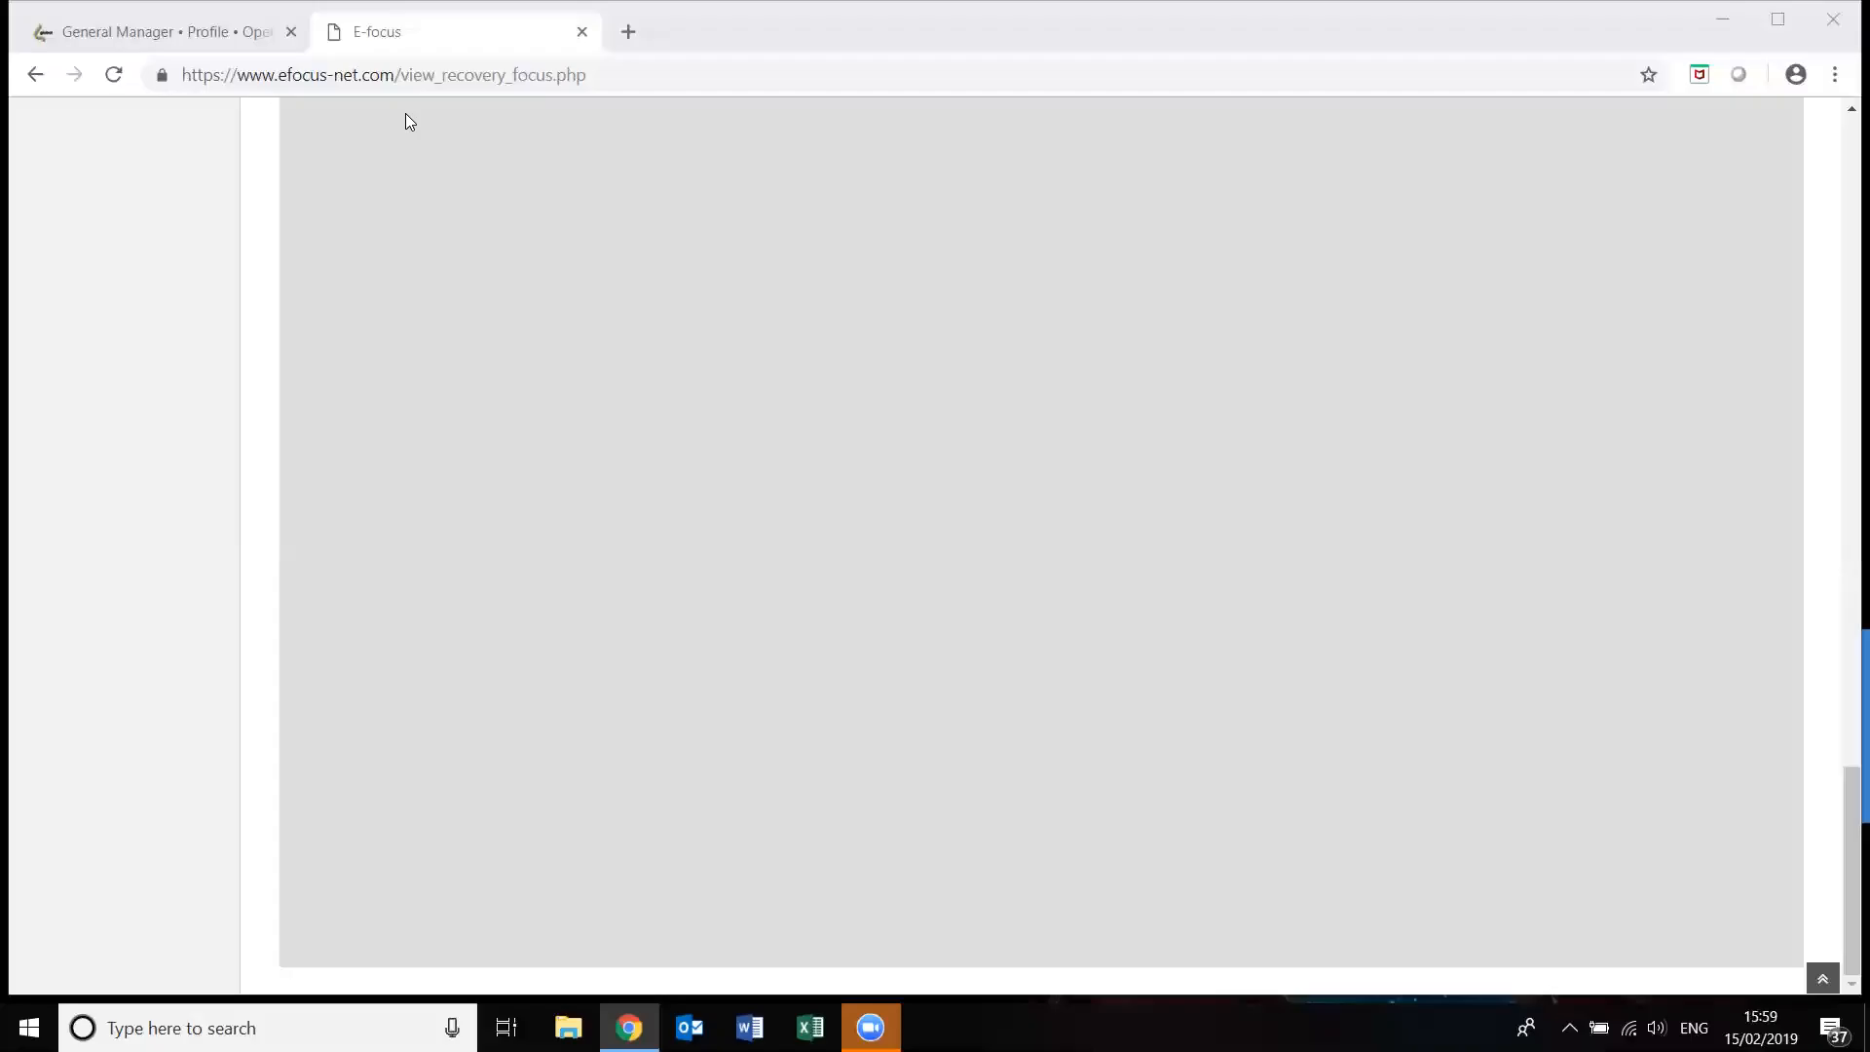
Open the New folder under Recovery-Focus > Forms.
{"action": "left_click", "coordinate": [1843, 182]}
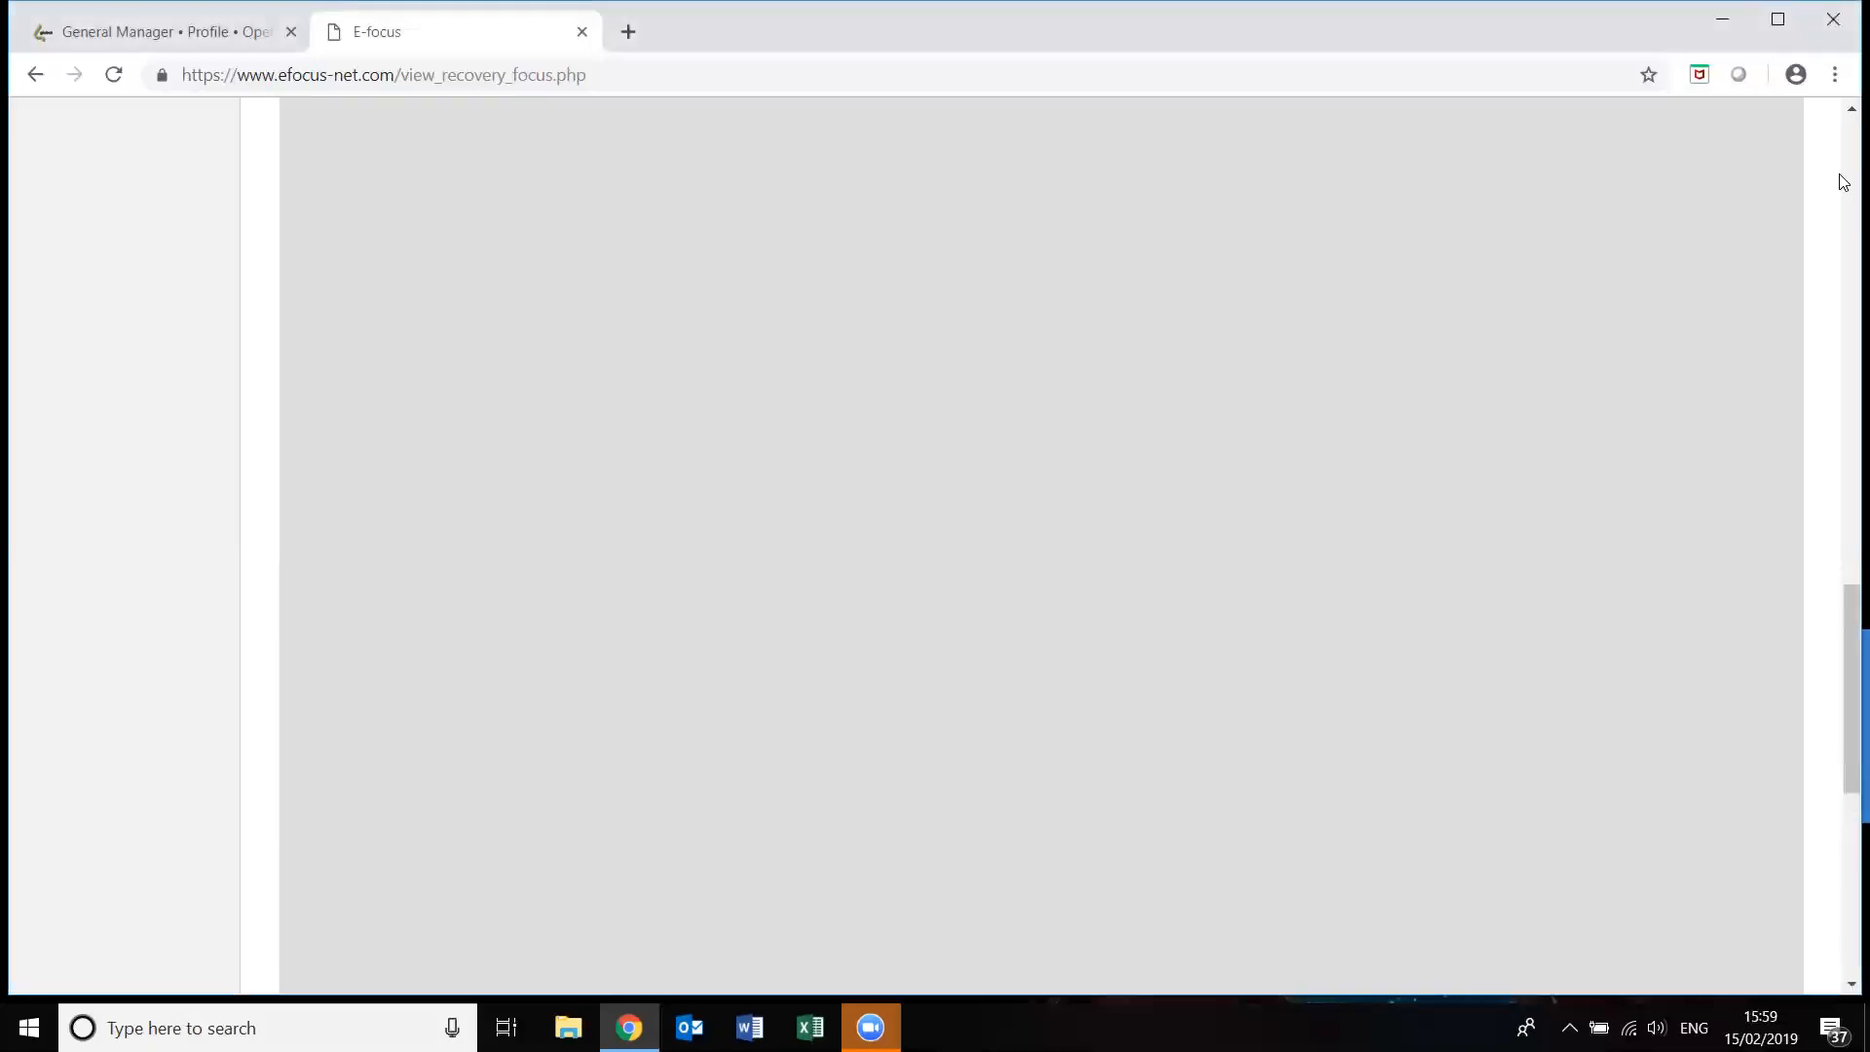
{"action": "left_click", "coordinate": [1844, 182]}
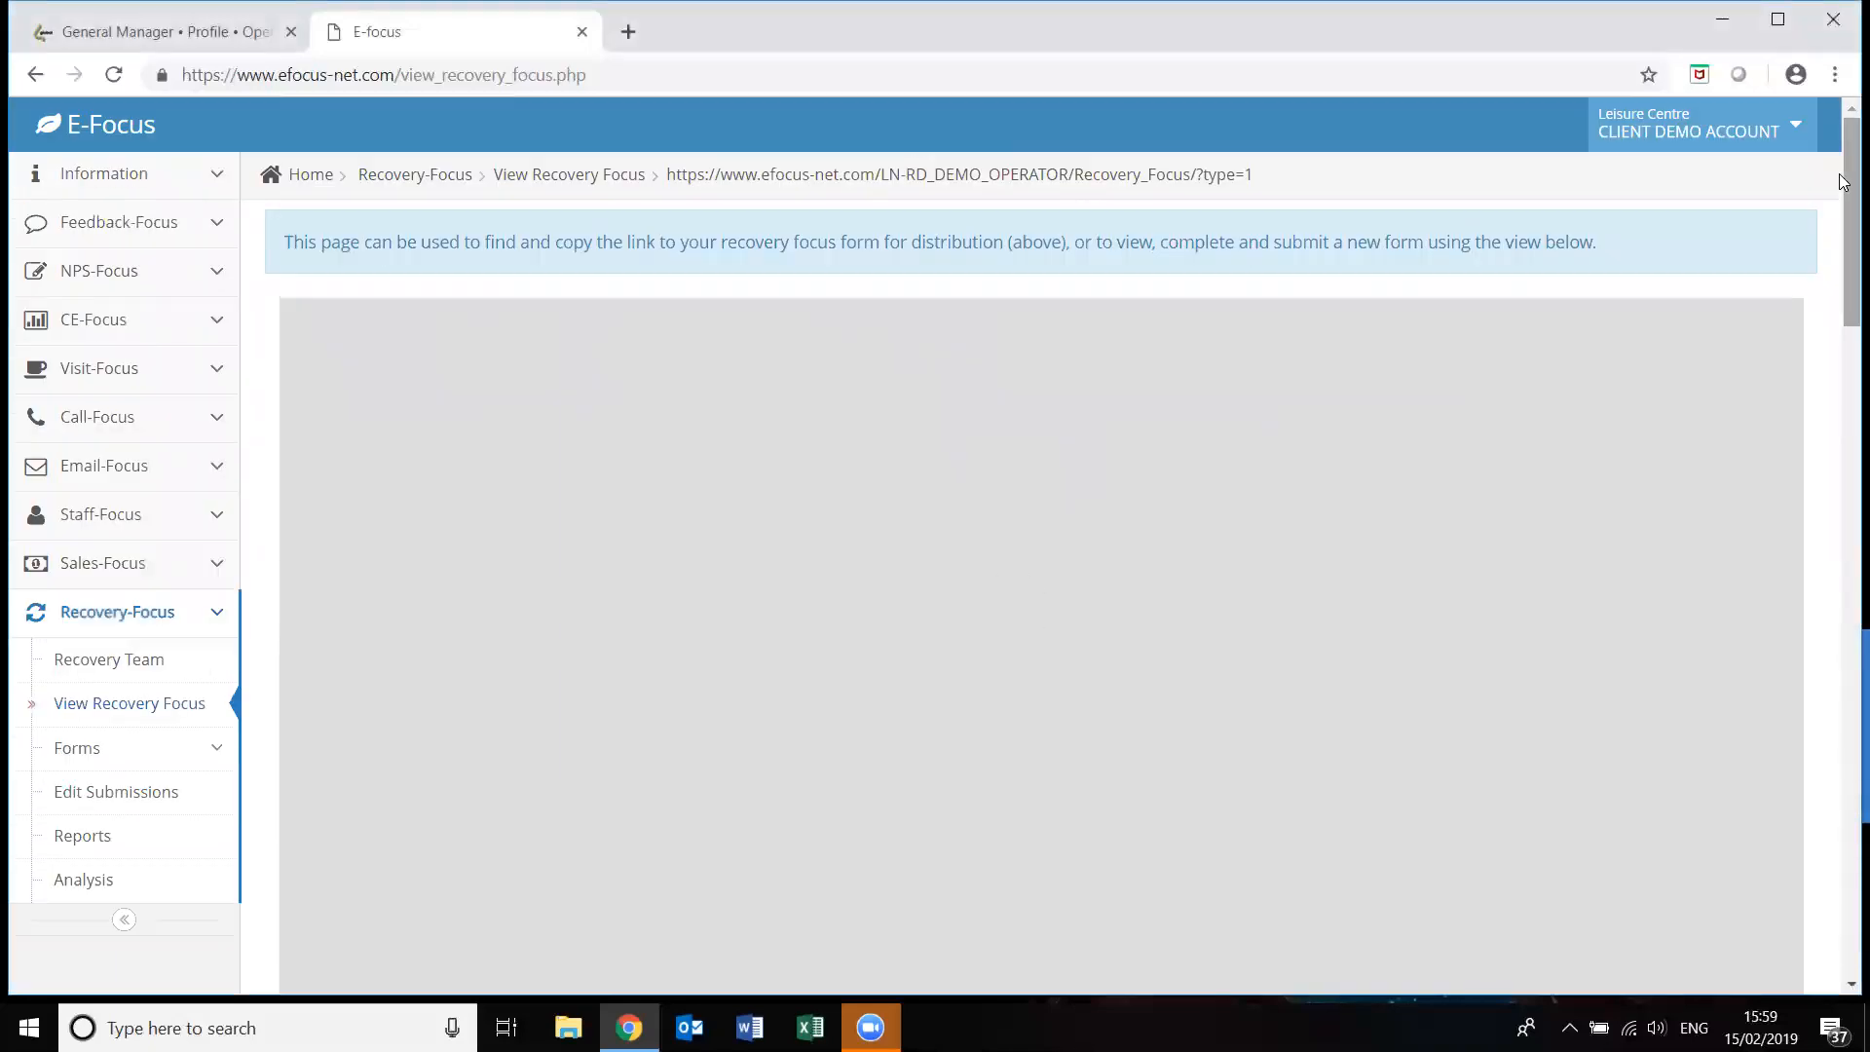
{"action": "scroll", "coordinate": [1838, 189], "scroll_direction": "down", "scroll_amount": 2}
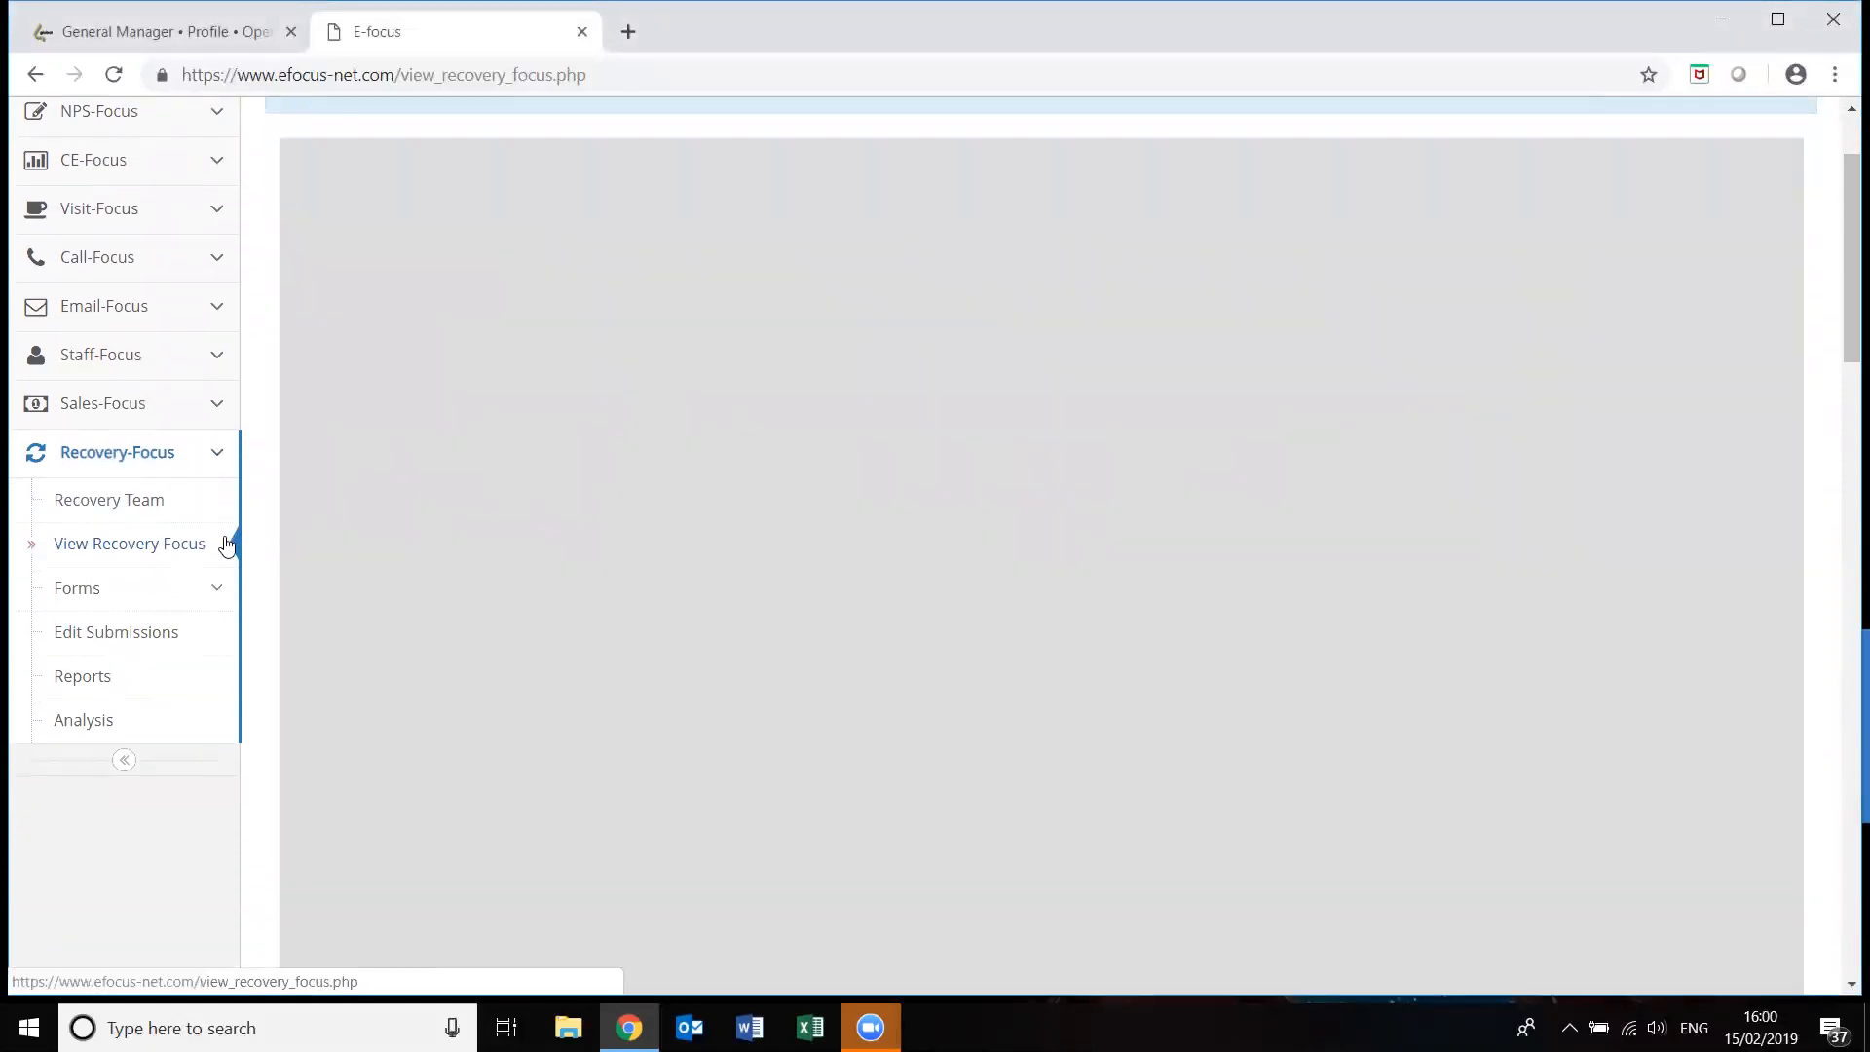
{"action": "left_click", "coordinate": [213, 593]}
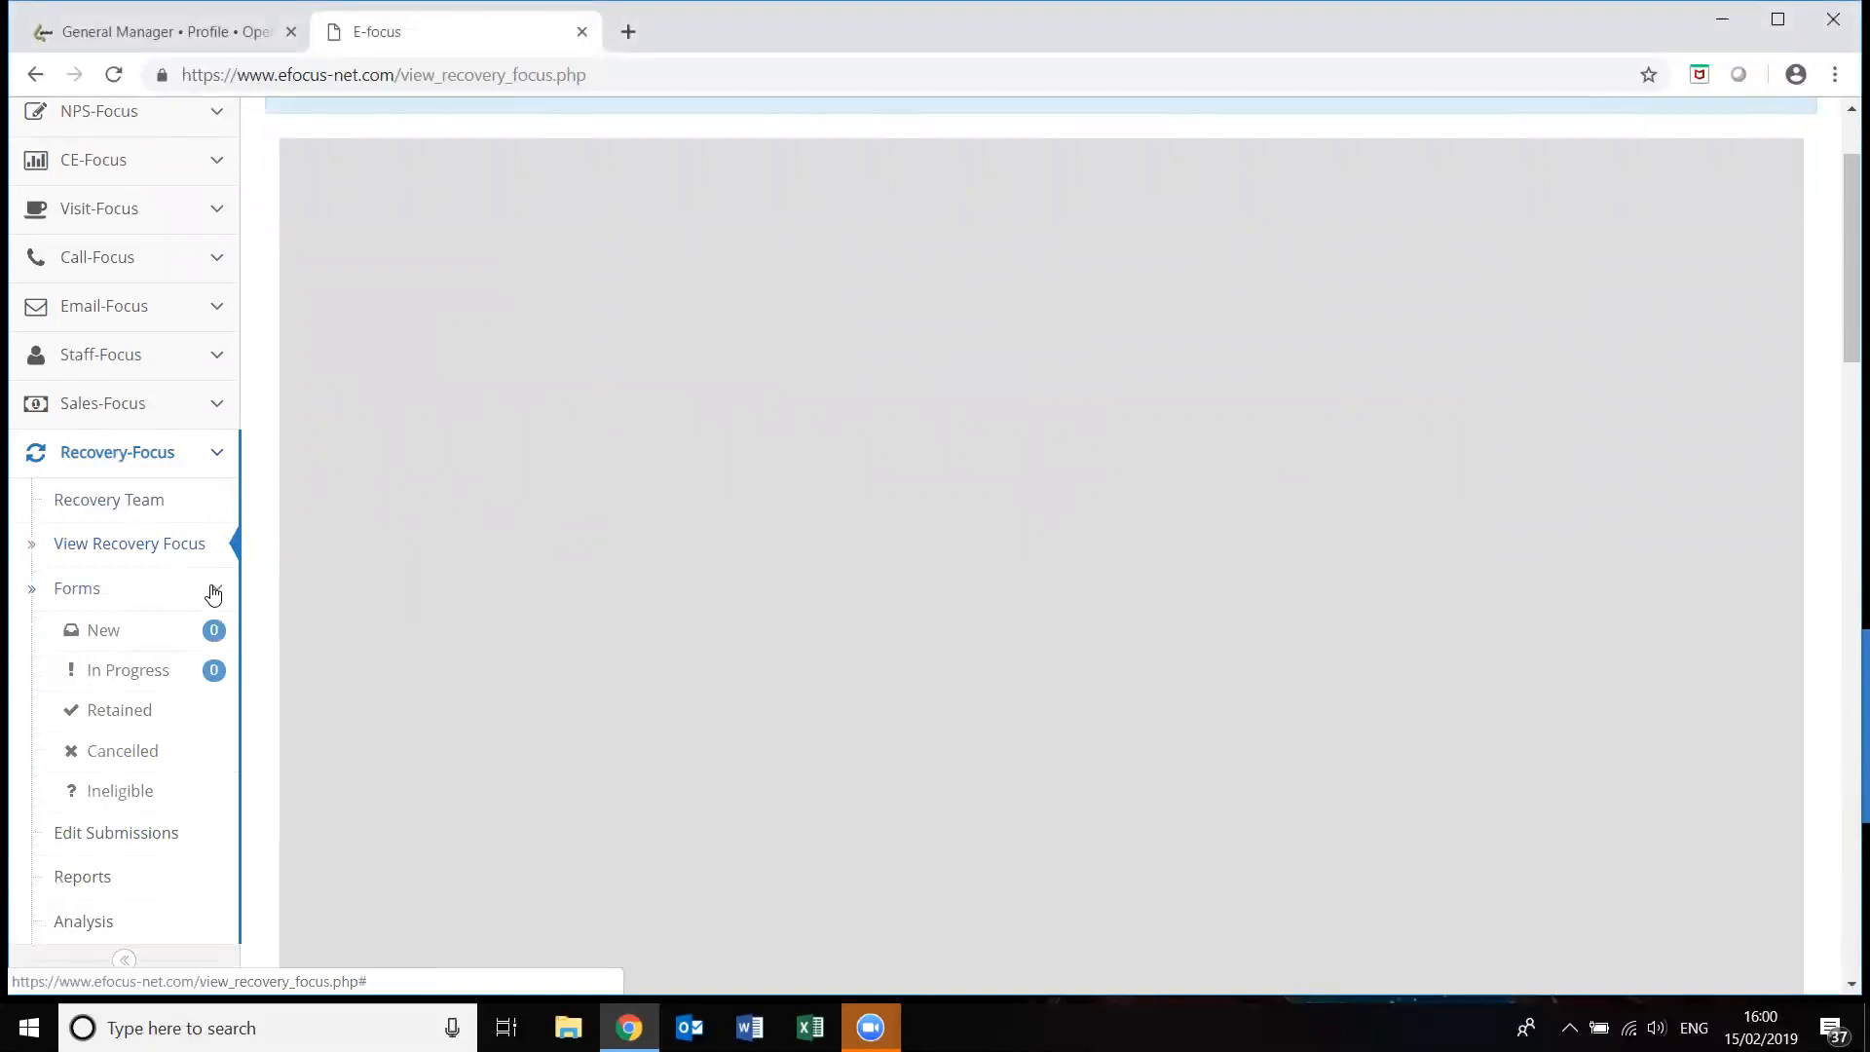
{"action": "left_click", "coordinate": [104, 633]}
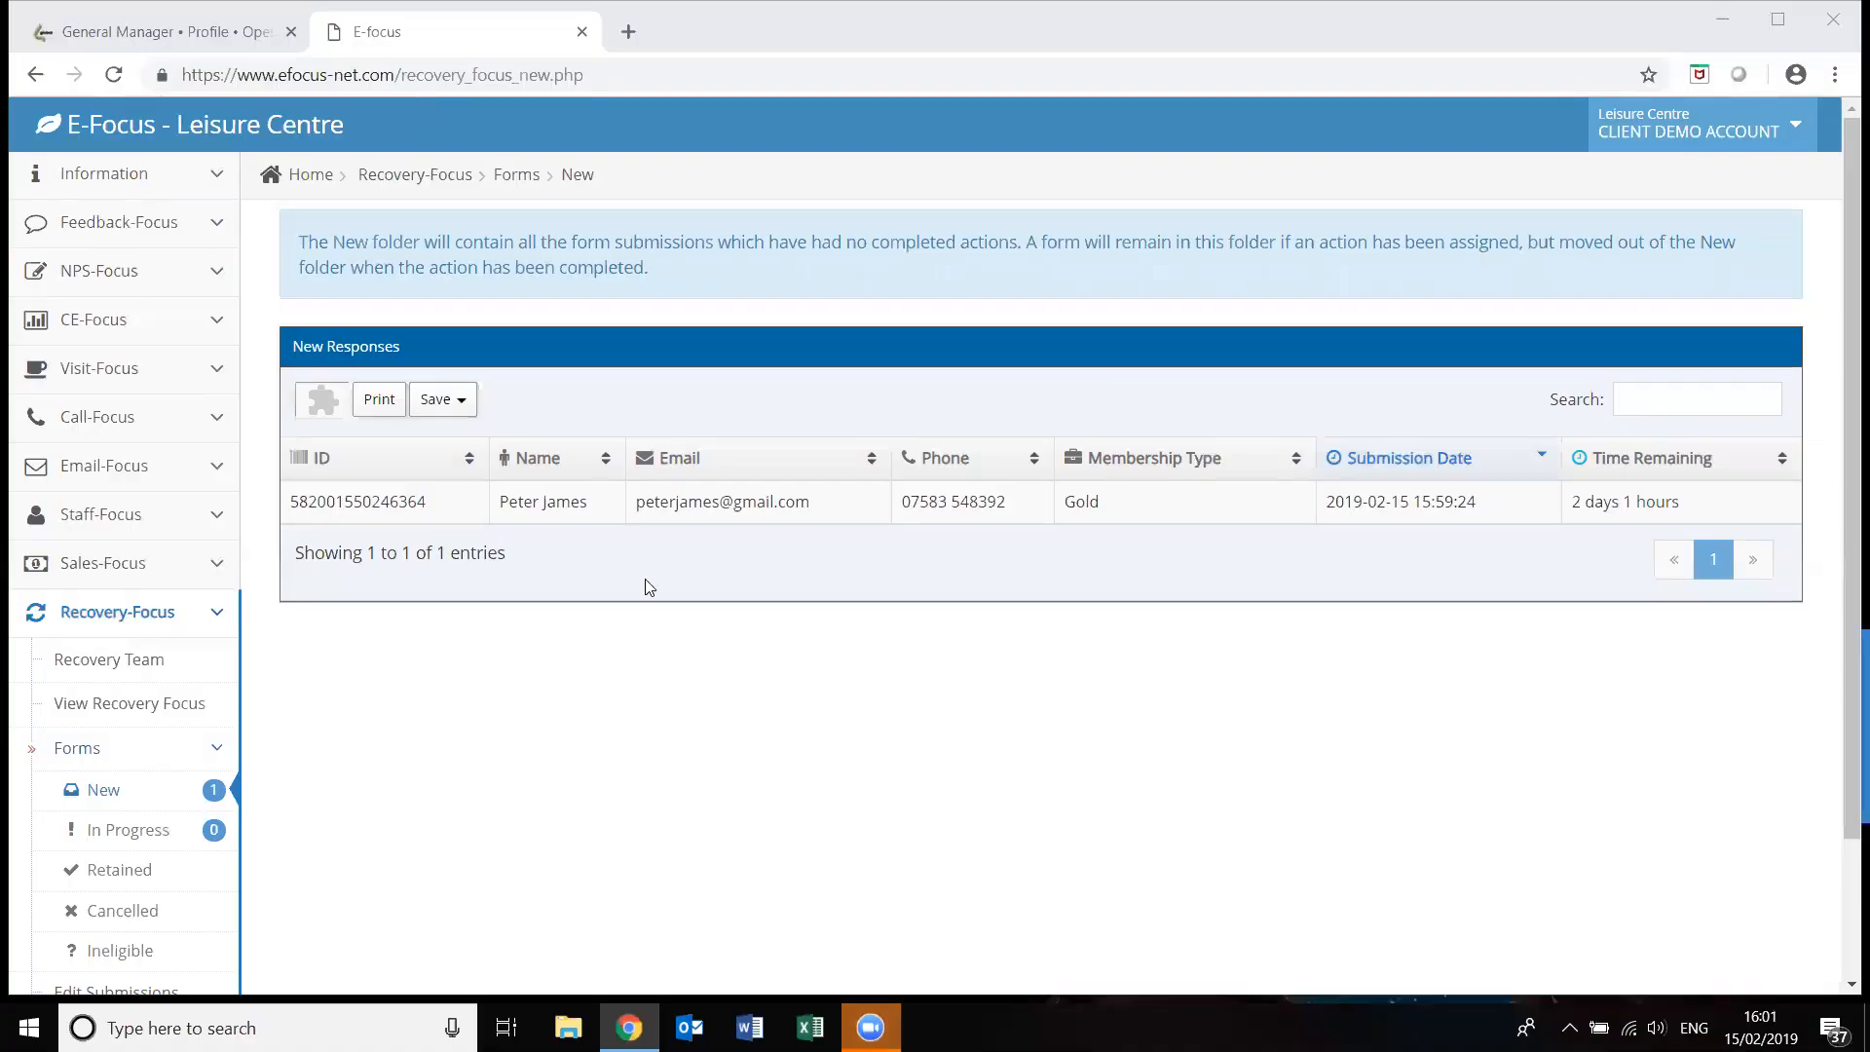
Open the new submission and set the listed staff member as both action assigner and taker.
{"action": "left_click", "coordinate": [522, 510]}
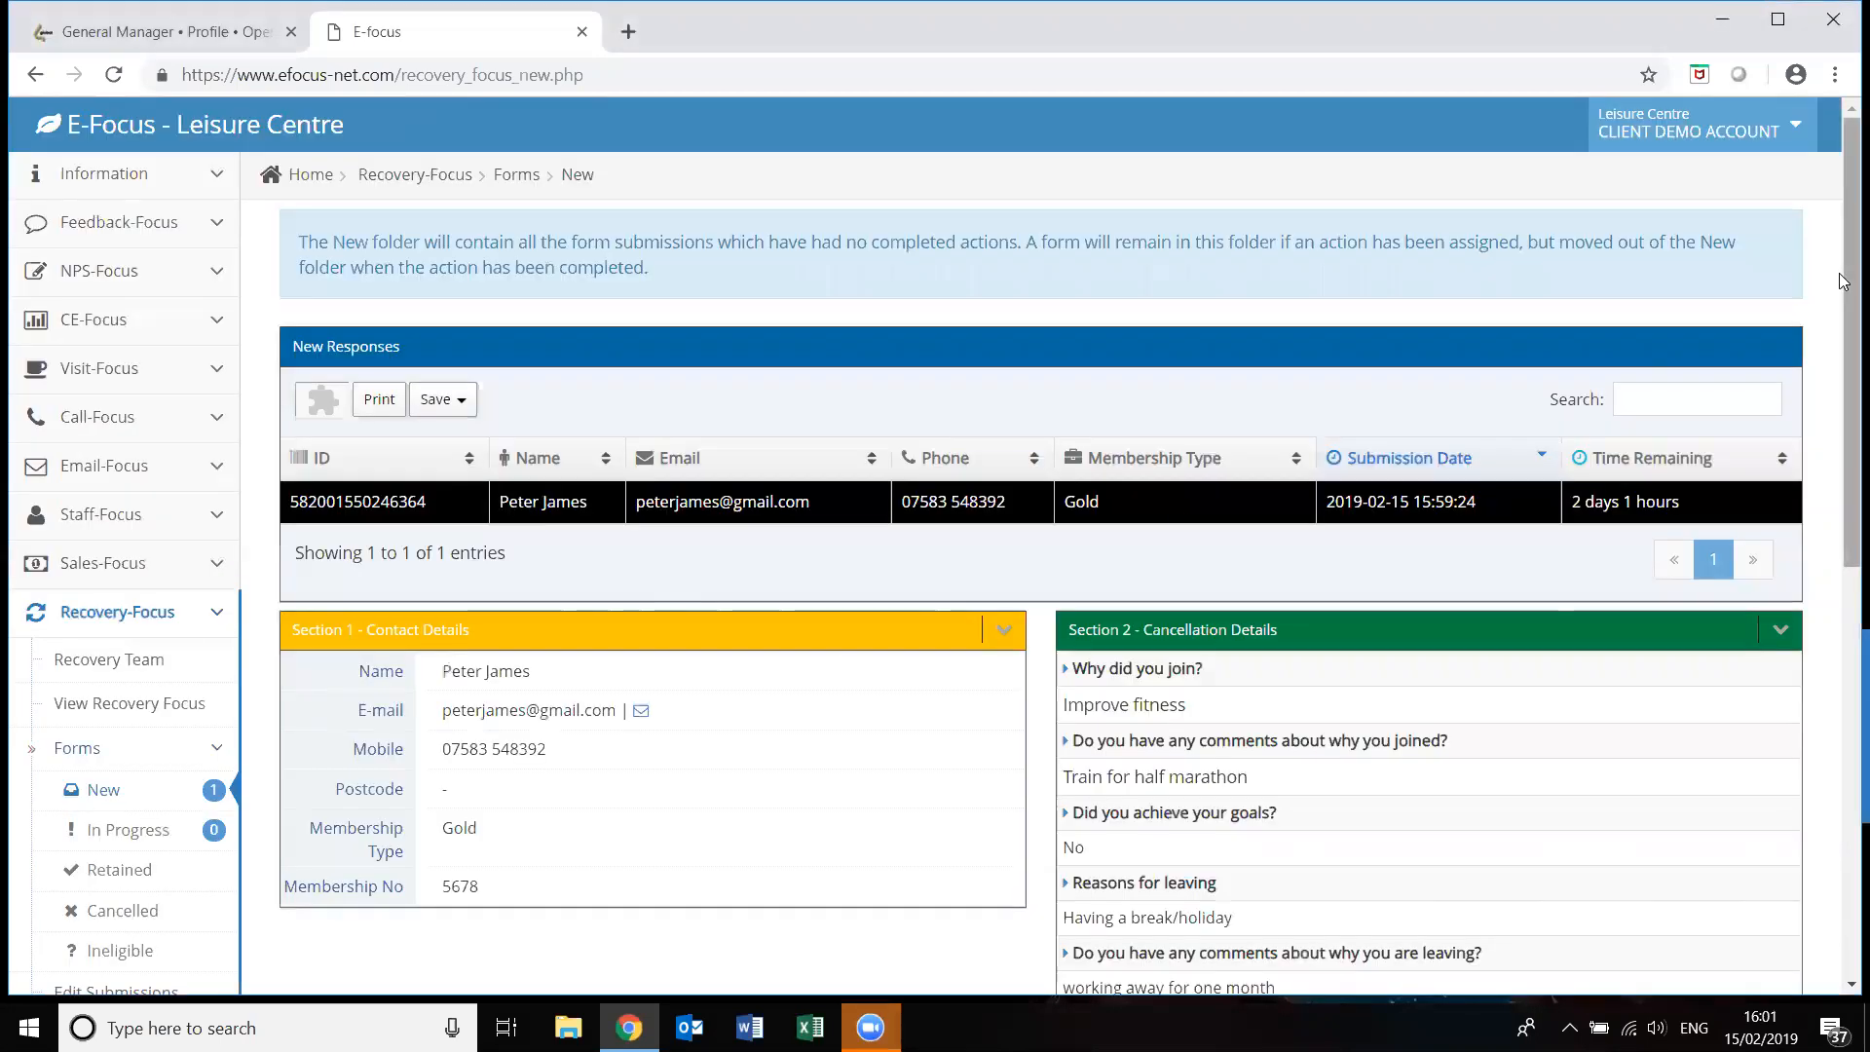
{"action": "left_click_drag", "start_coordinate": [1841, 281], "coordinate": [1823, 484]}
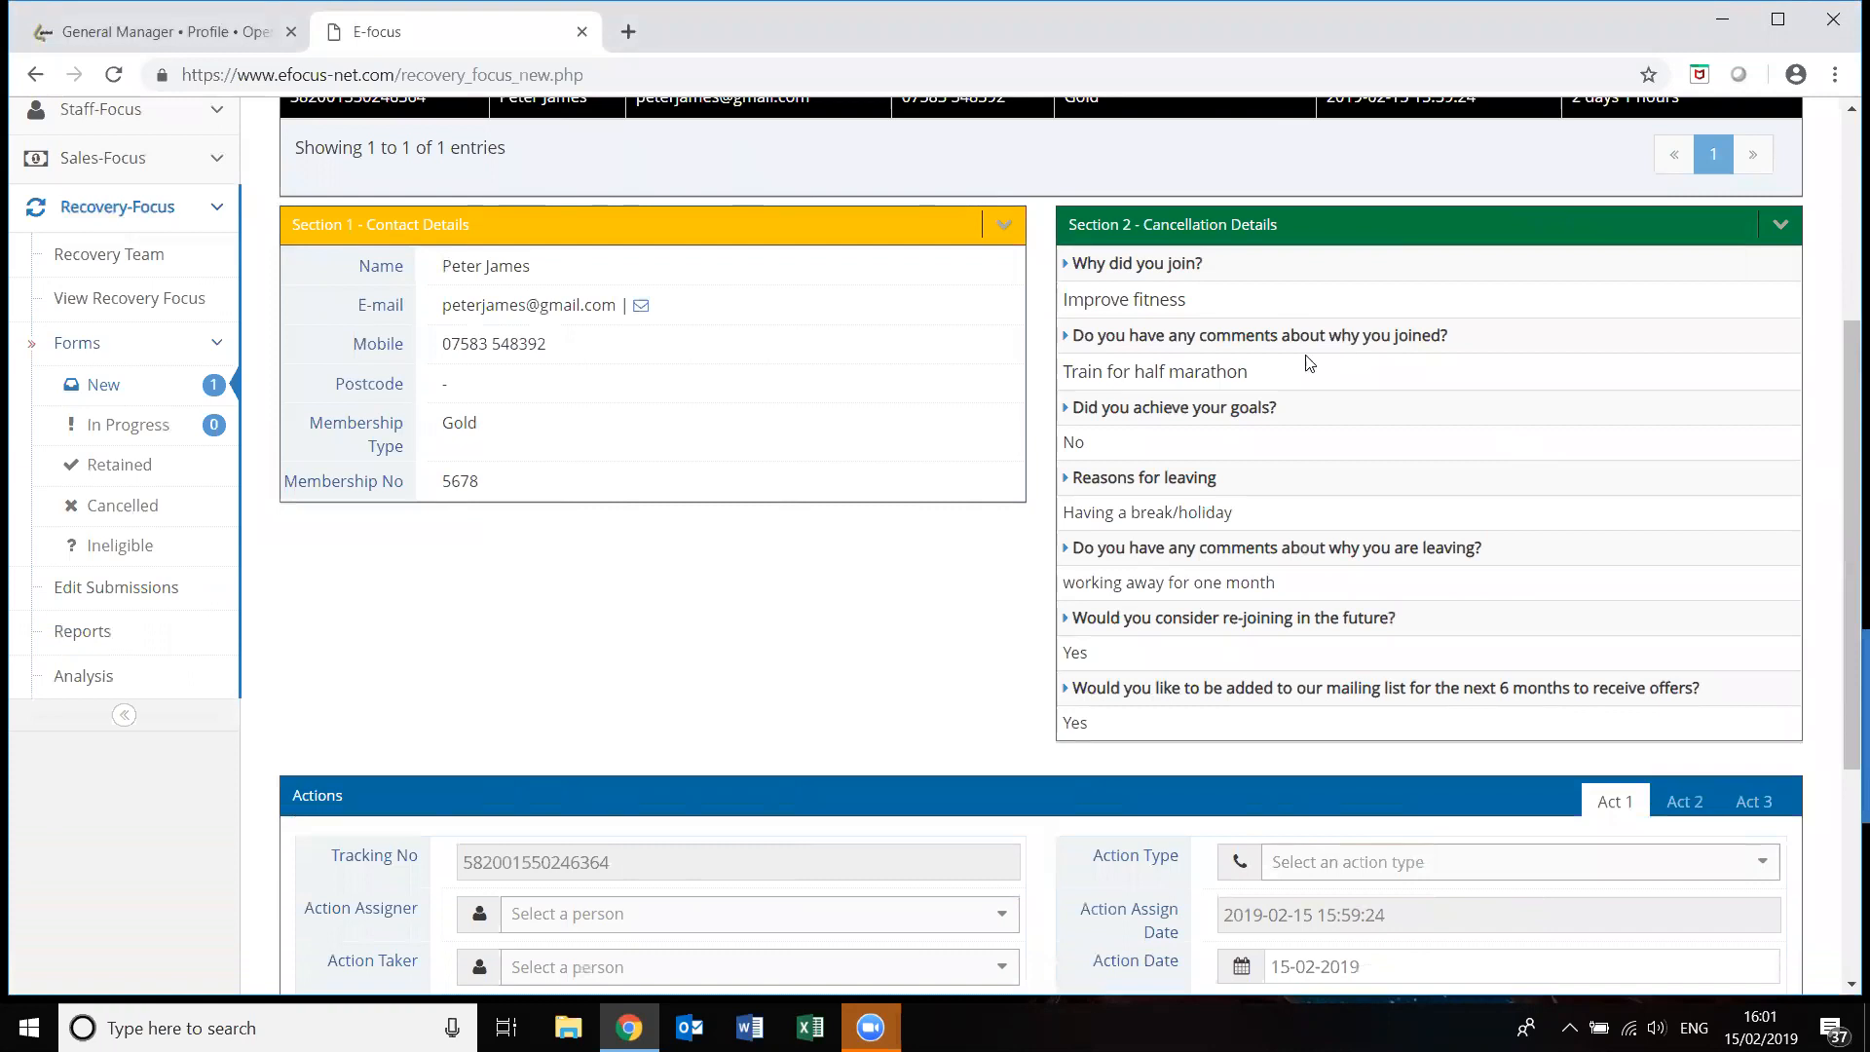
{"action": "left_click_drag", "start_coordinate": [1839, 363], "coordinate": [1842, 560]}
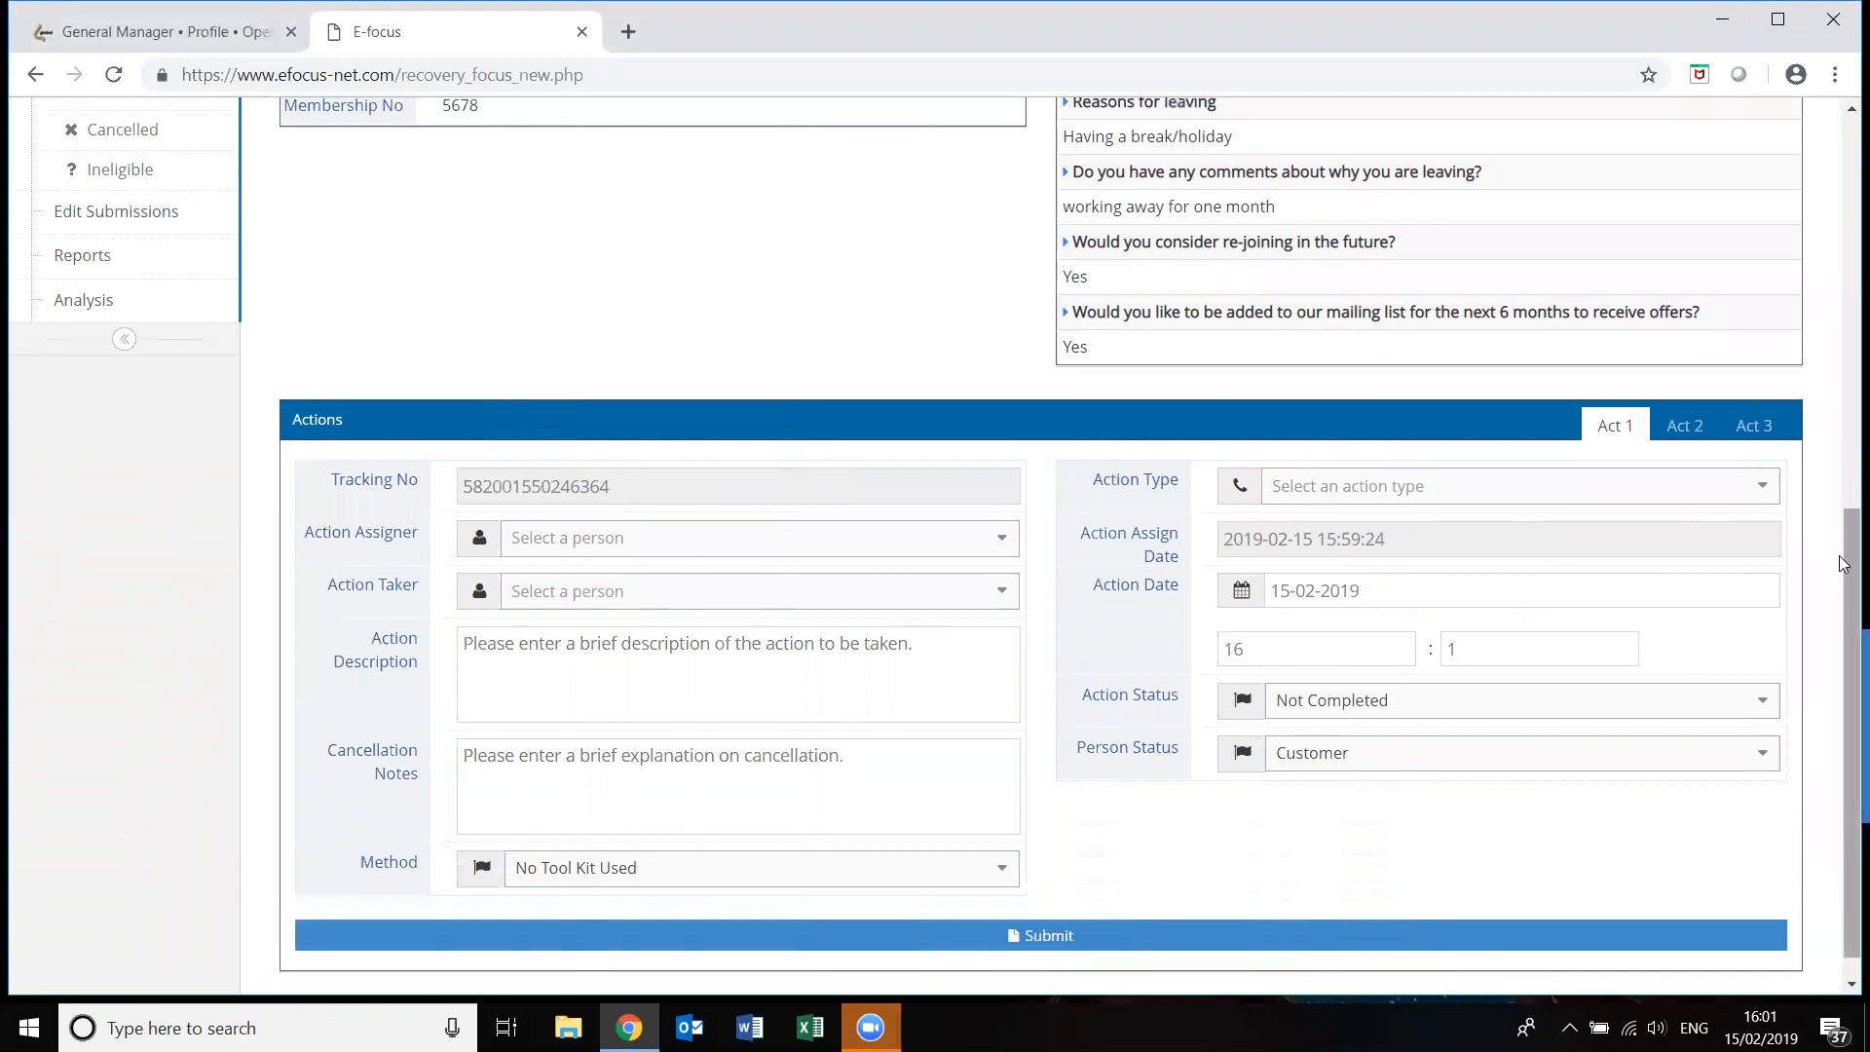
{"action": "left_click", "coordinate": [1009, 552]}
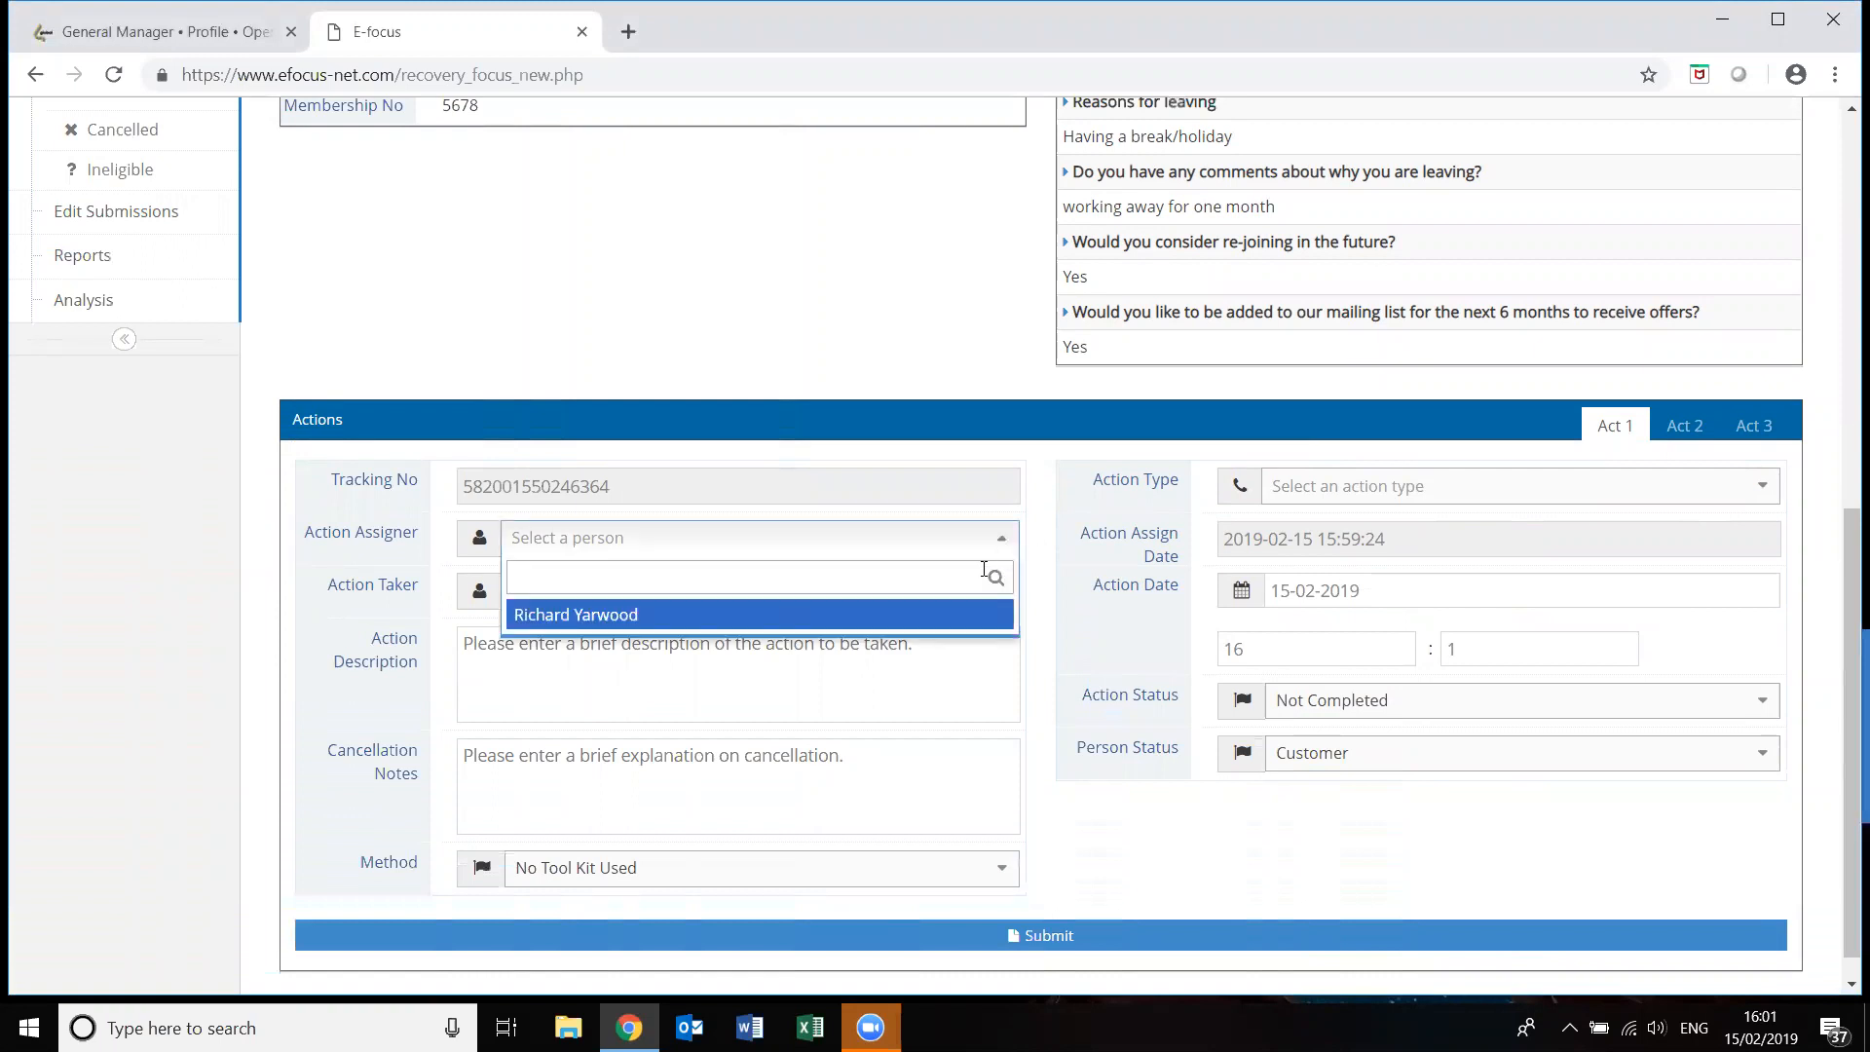
{"action": "left_click", "coordinate": [931, 614]}
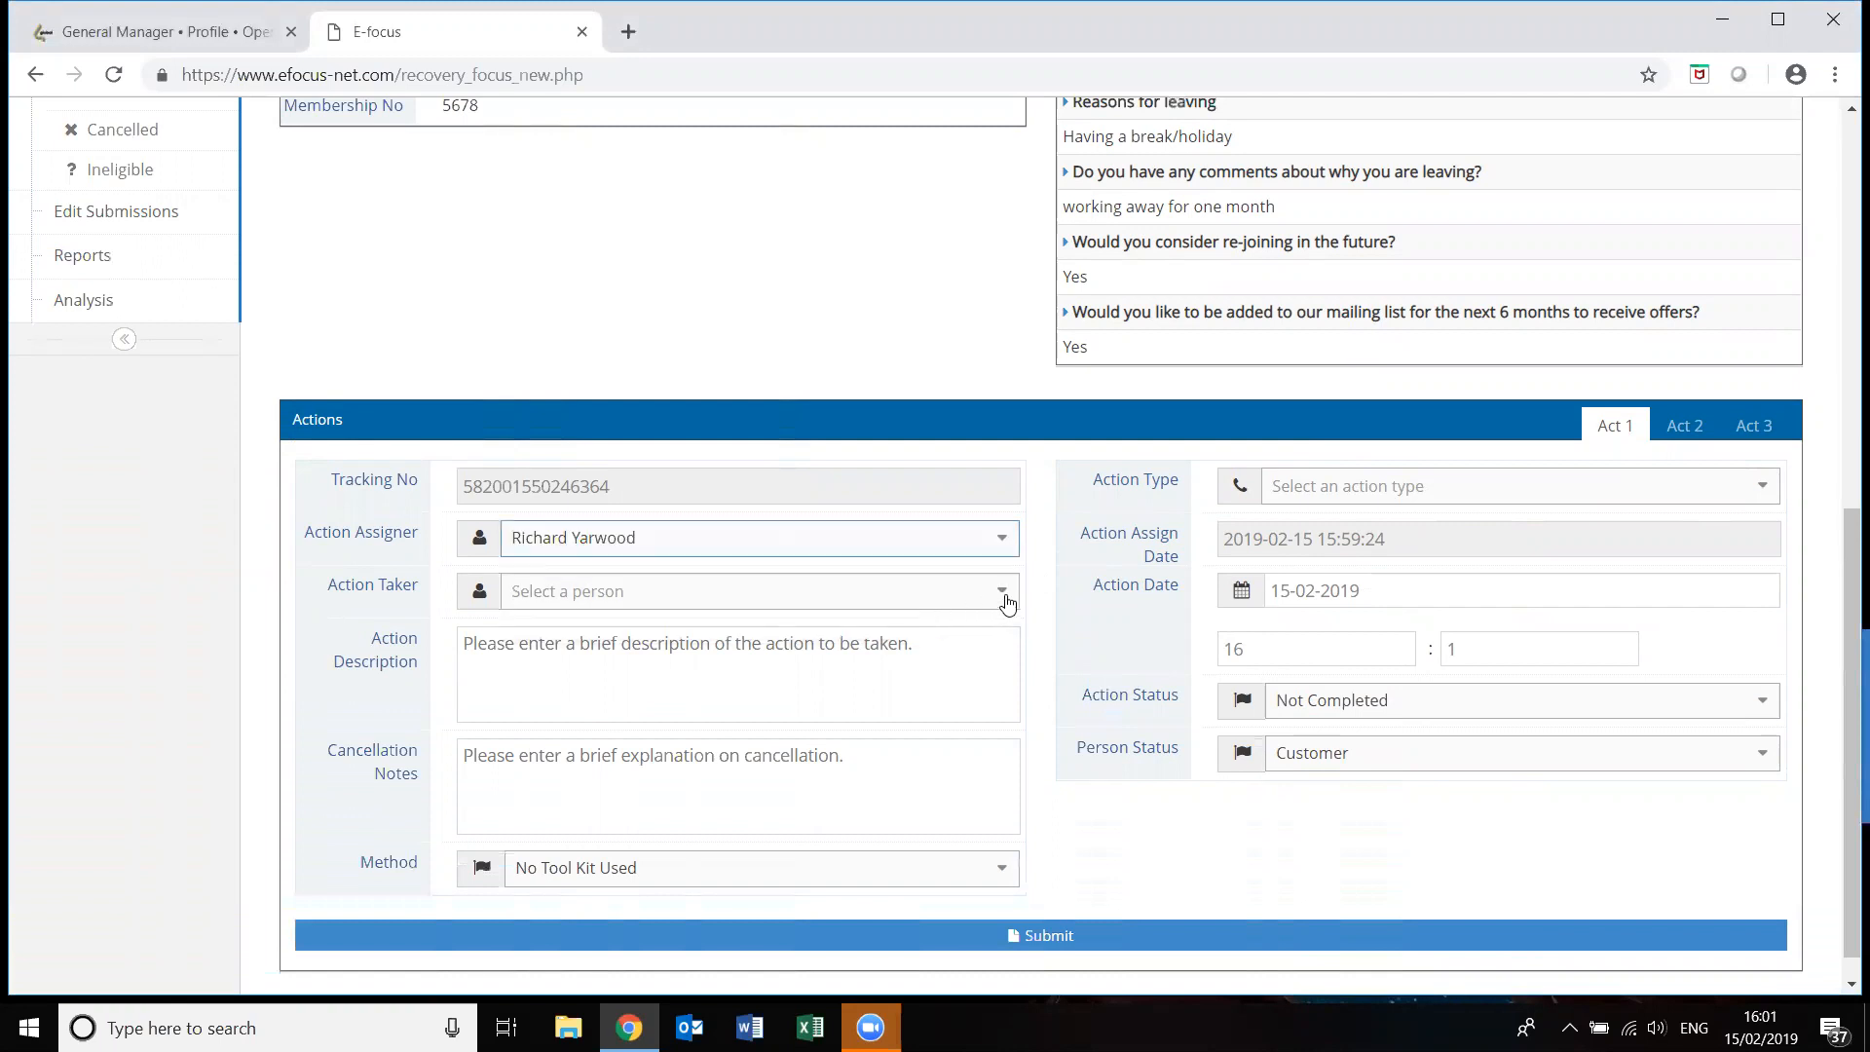
{"action": "left_click", "coordinate": [1009, 603]}
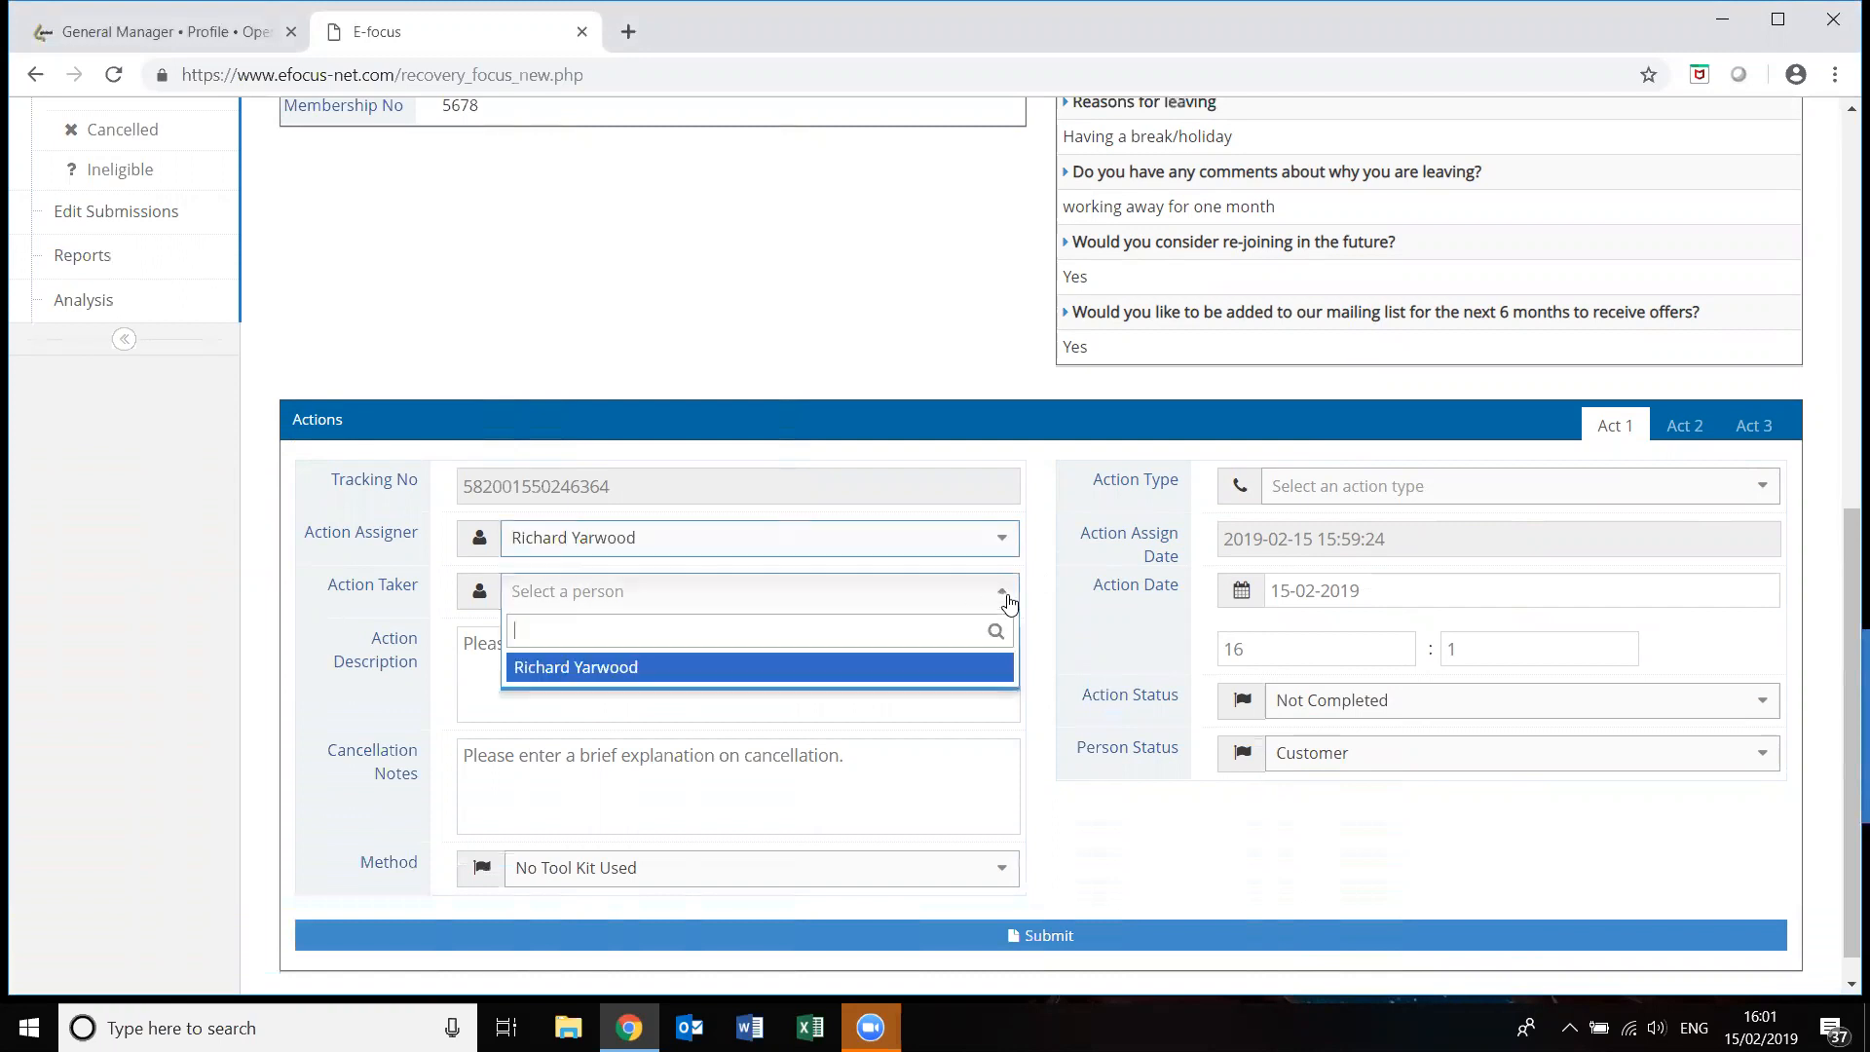
{"action": "left_click", "coordinate": [861, 680]}
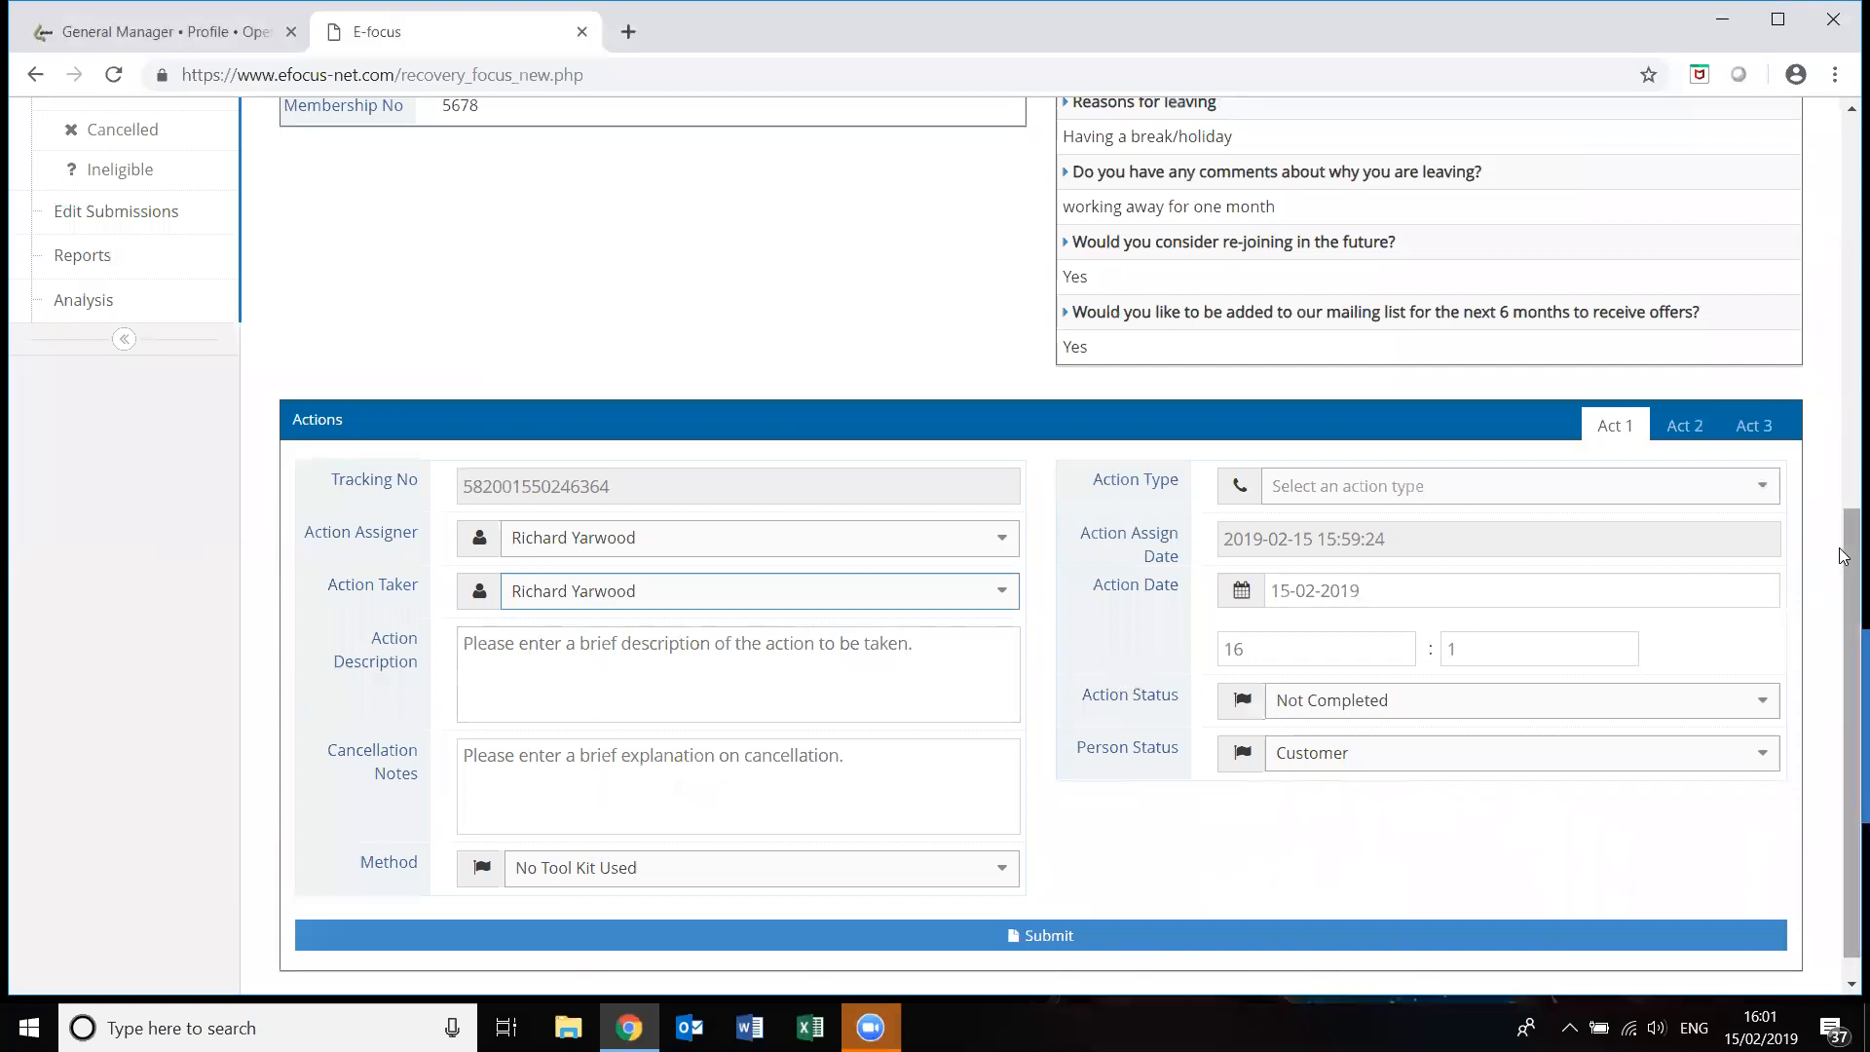
Go through the action description, cancellation notes and available toolkit methods fields.
{"action": "mouse_move", "coordinate": [1843, 556]}
{"action": "left_mouse_down"}
{"action": "mouse_move", "coordinate": [1843, 401]}
{"action": "mouse_move", "coordinate": [1832, 559]}
{"action": "left_mouse_up"}
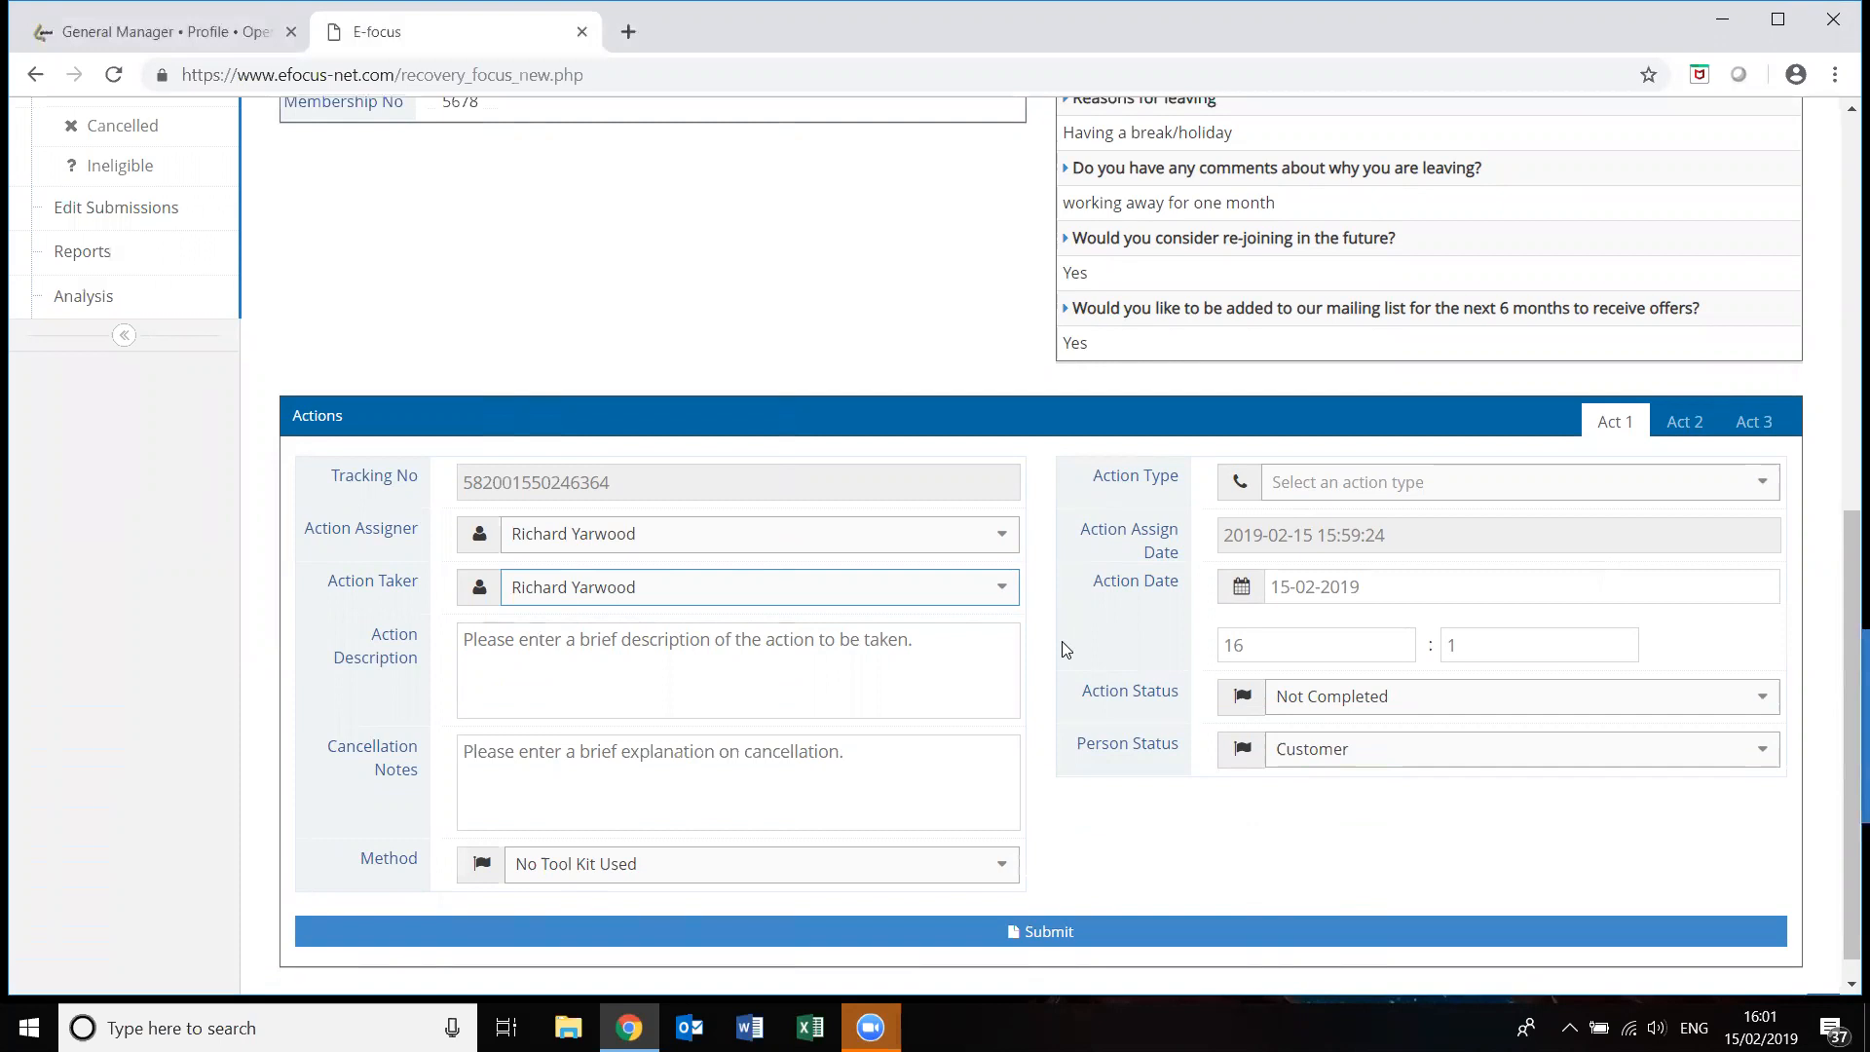
{"action": "left_click", "coordinate": [742, 643]}
{"action": "left_click", "coordinate": [657, 637]}
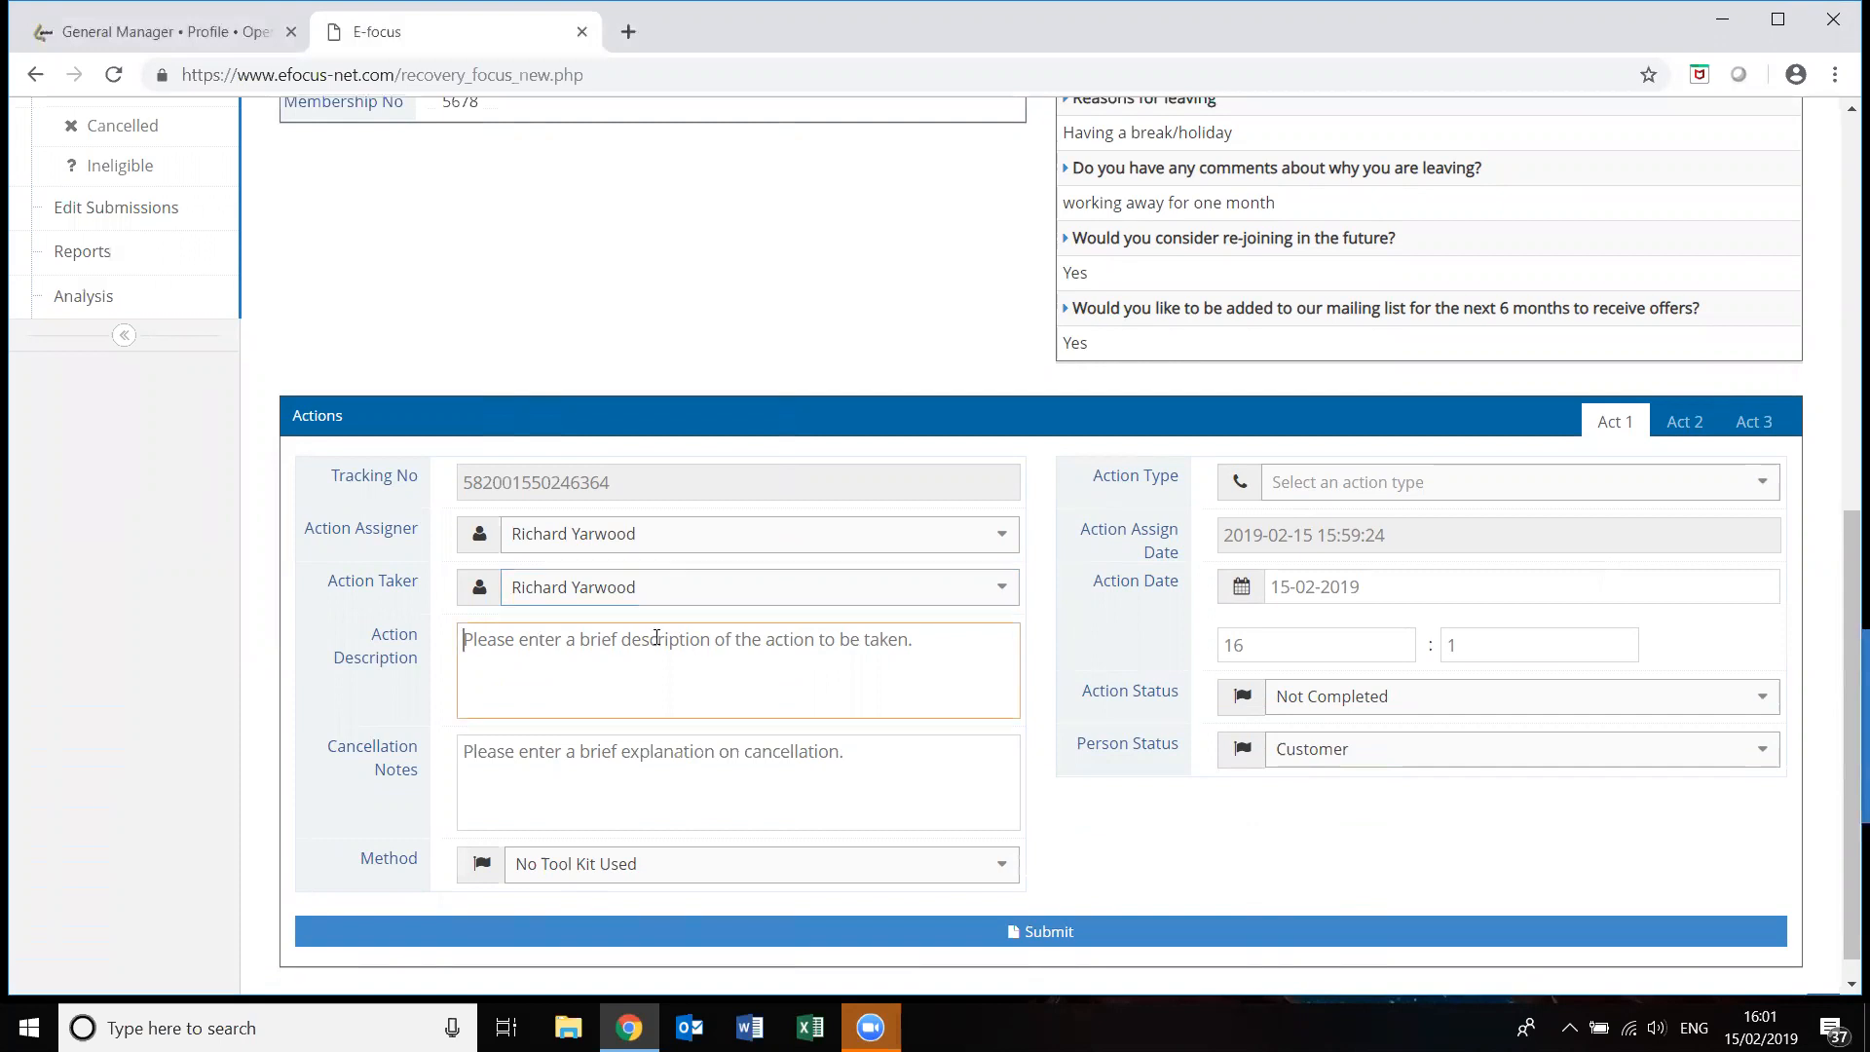
{"action": "left_click", "coordinate": [630, 743]}
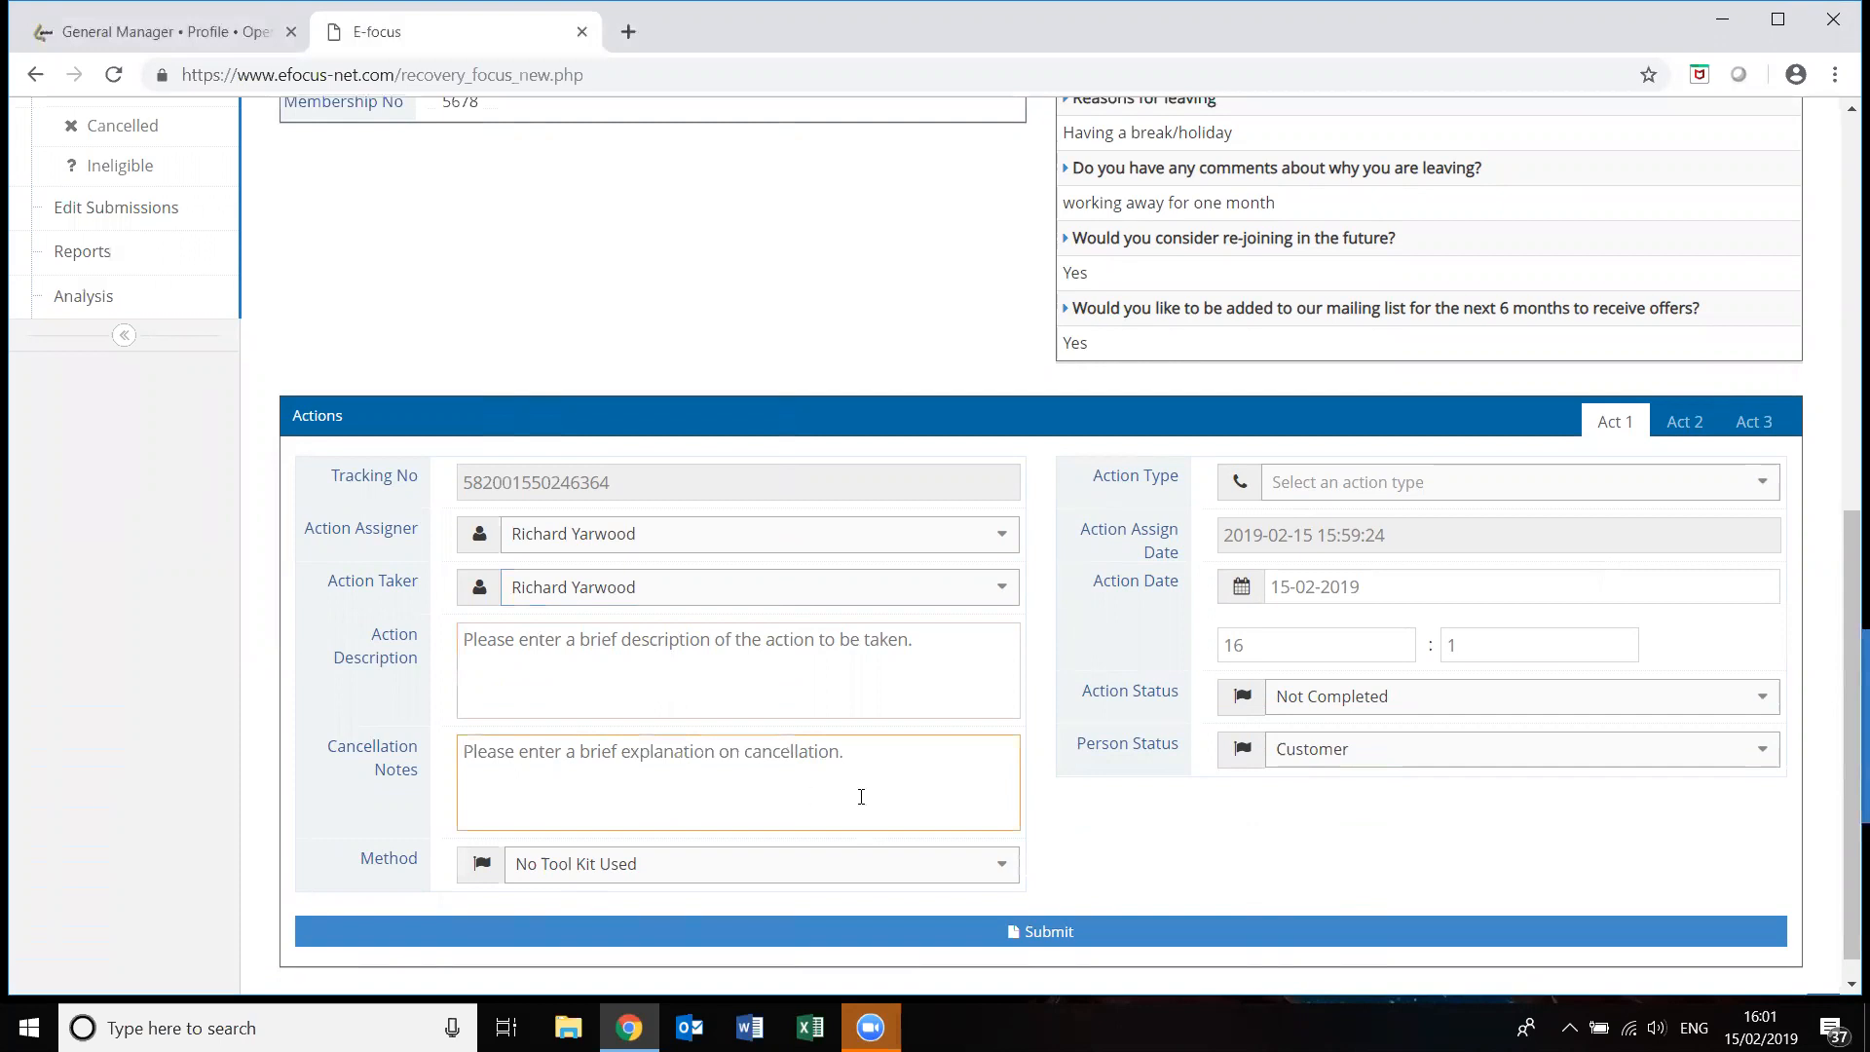
{"action": "left_click", "coordinate": [1008, 872]}
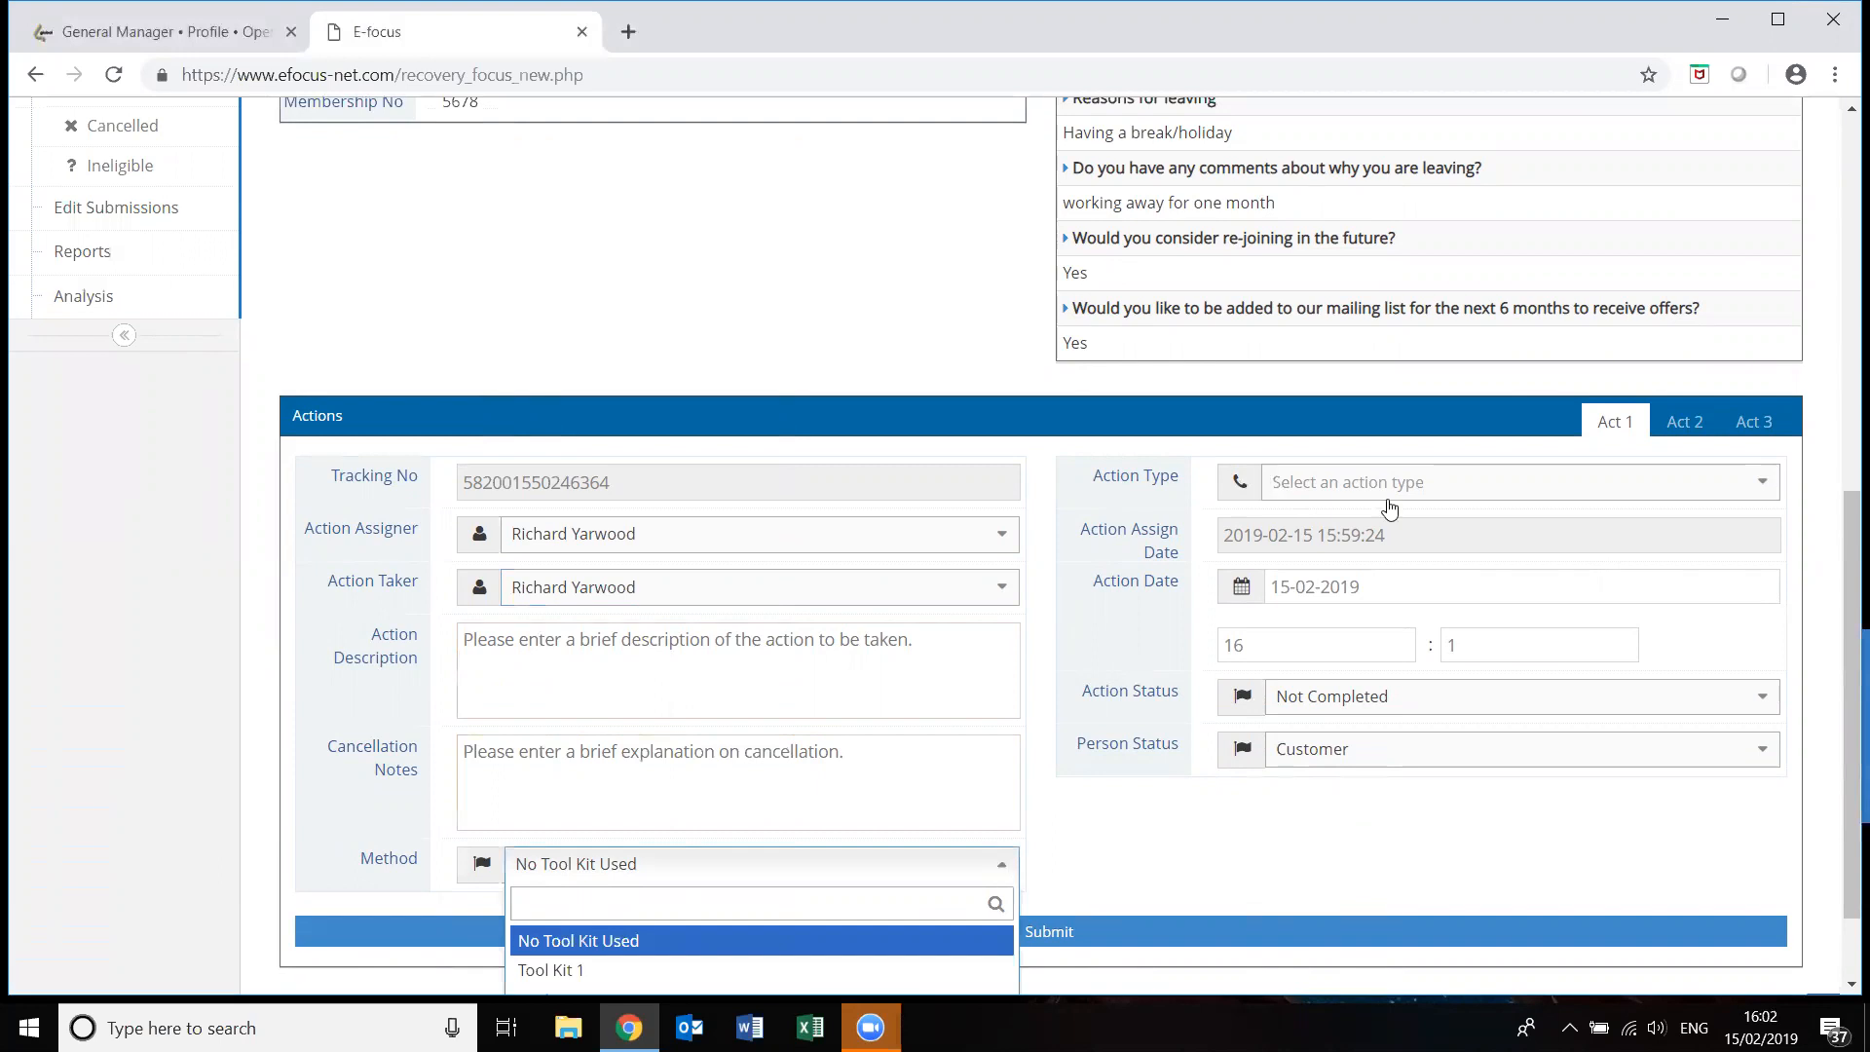
Set Action Type to Phone, Action Status to Completed, keep Person Status Customer, and submit.
{"action": "left_click", "coordinate": [1764, 484]}
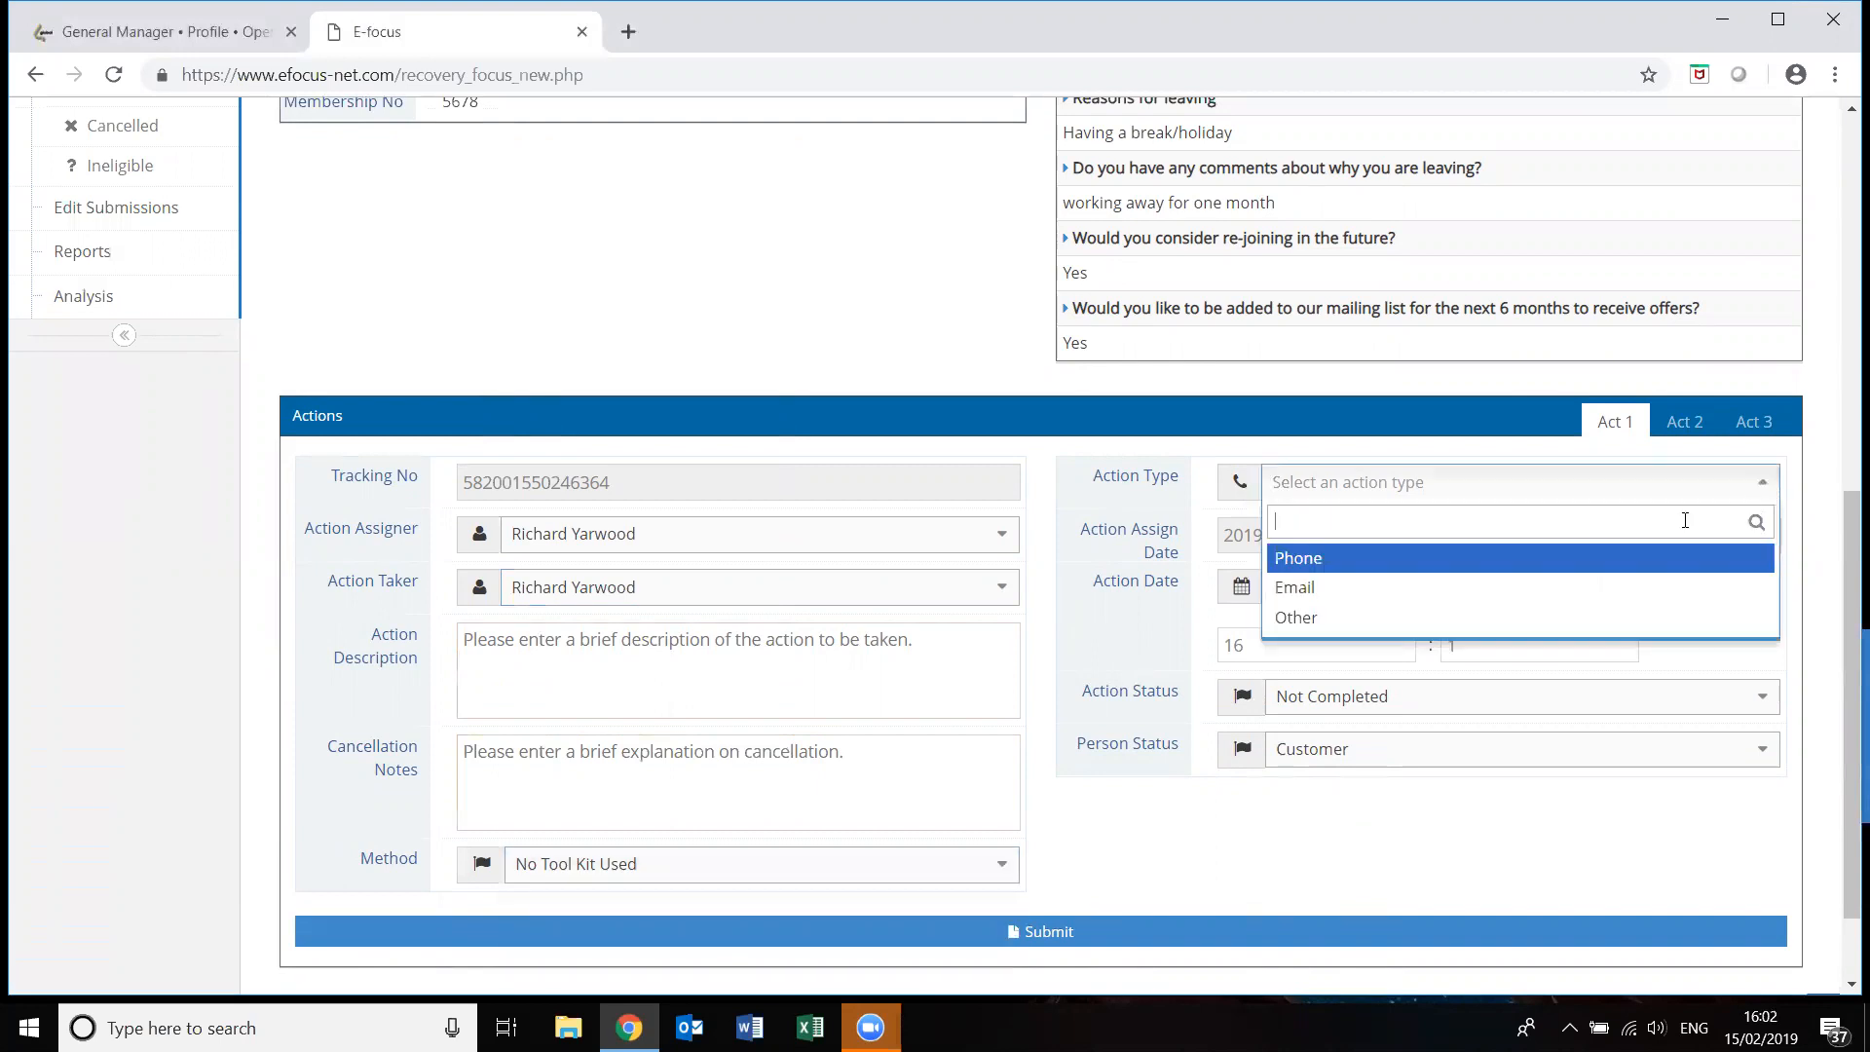
{"action": "left_click", "coordinate": [1618, 558]}
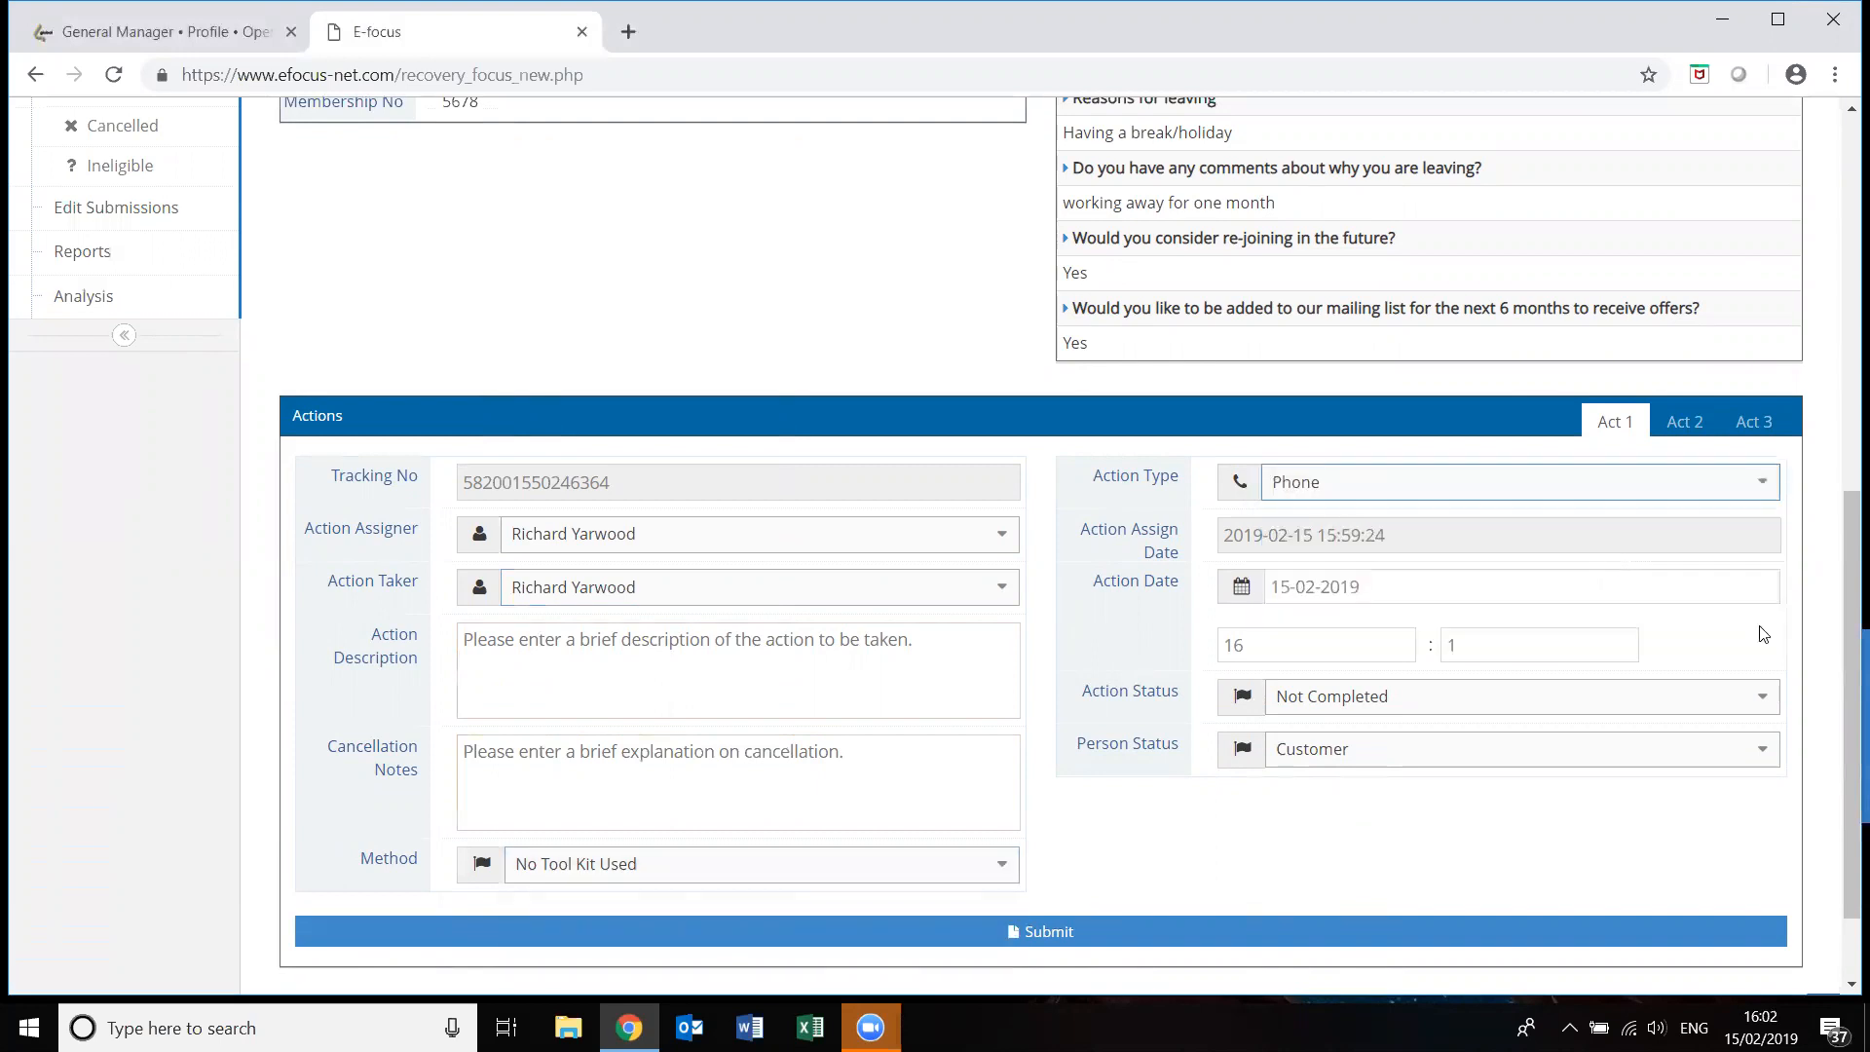
{"action": "left_click", "coordinate": [1760, 699]}
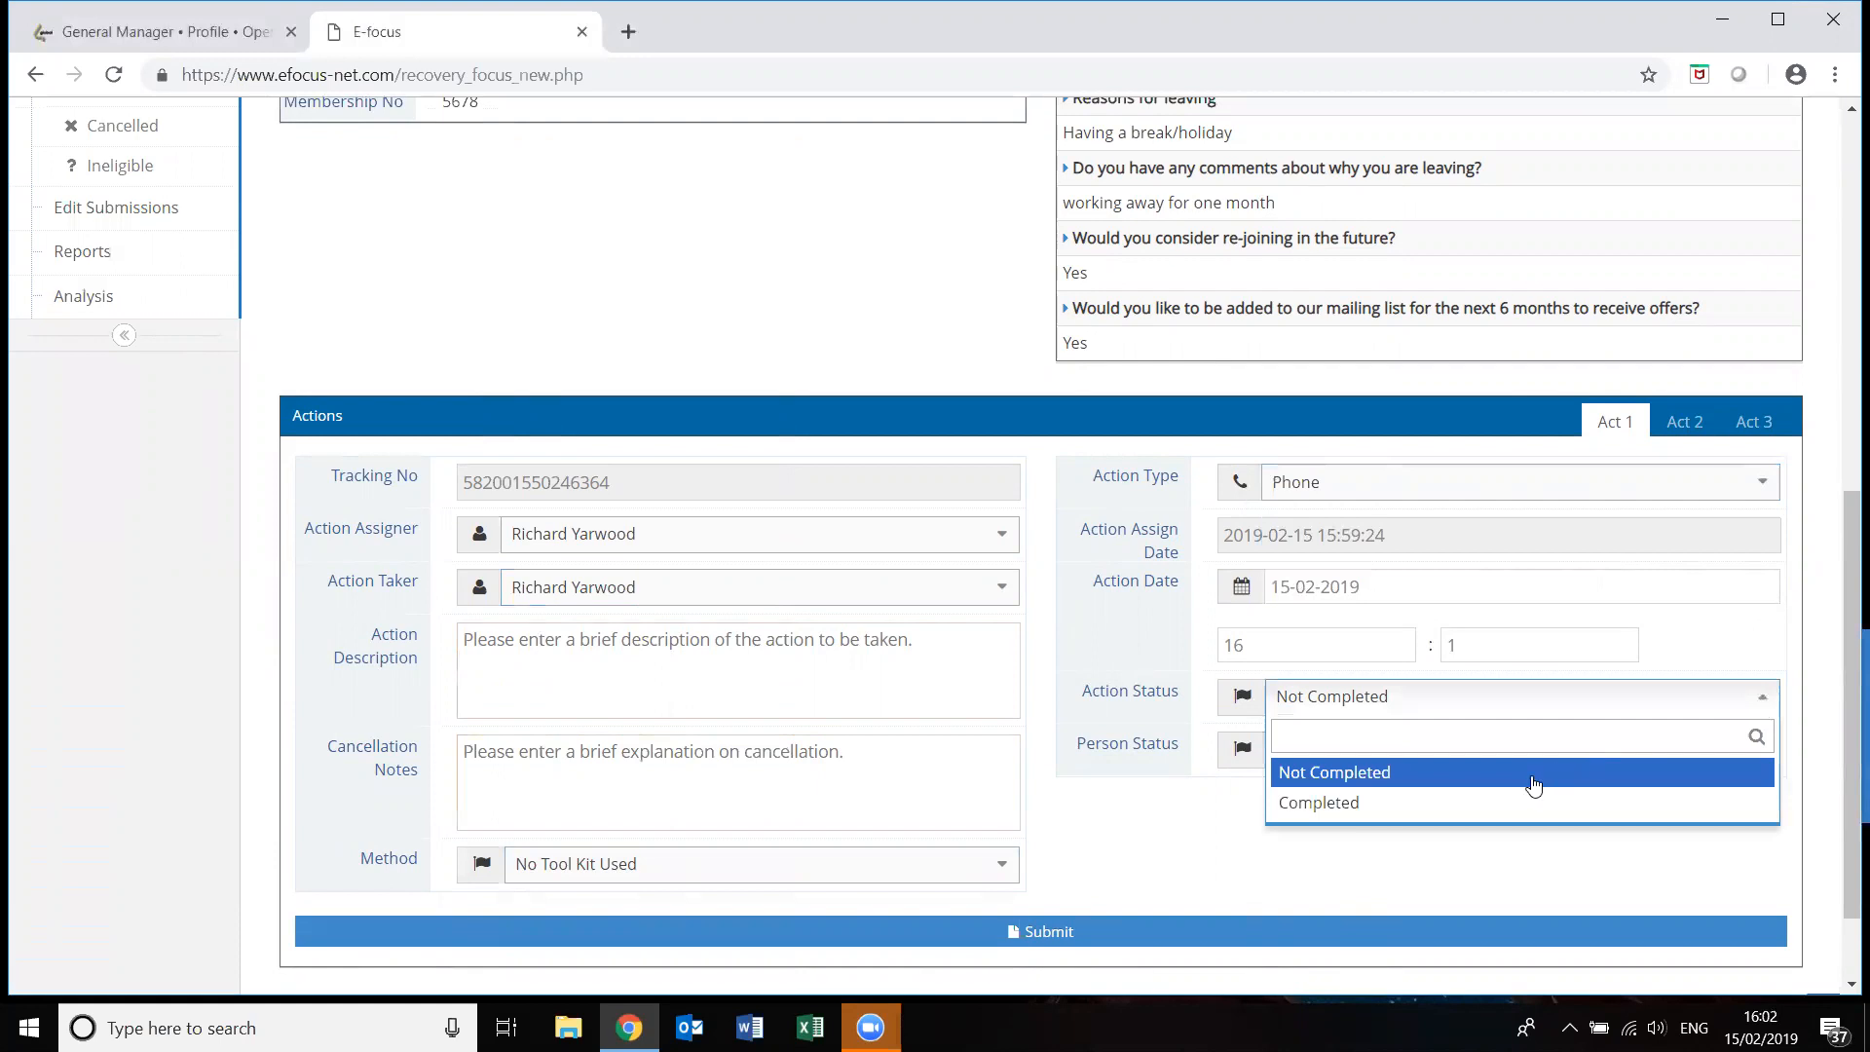
{"action": "left_click", "coordinate": [1506, 802]}
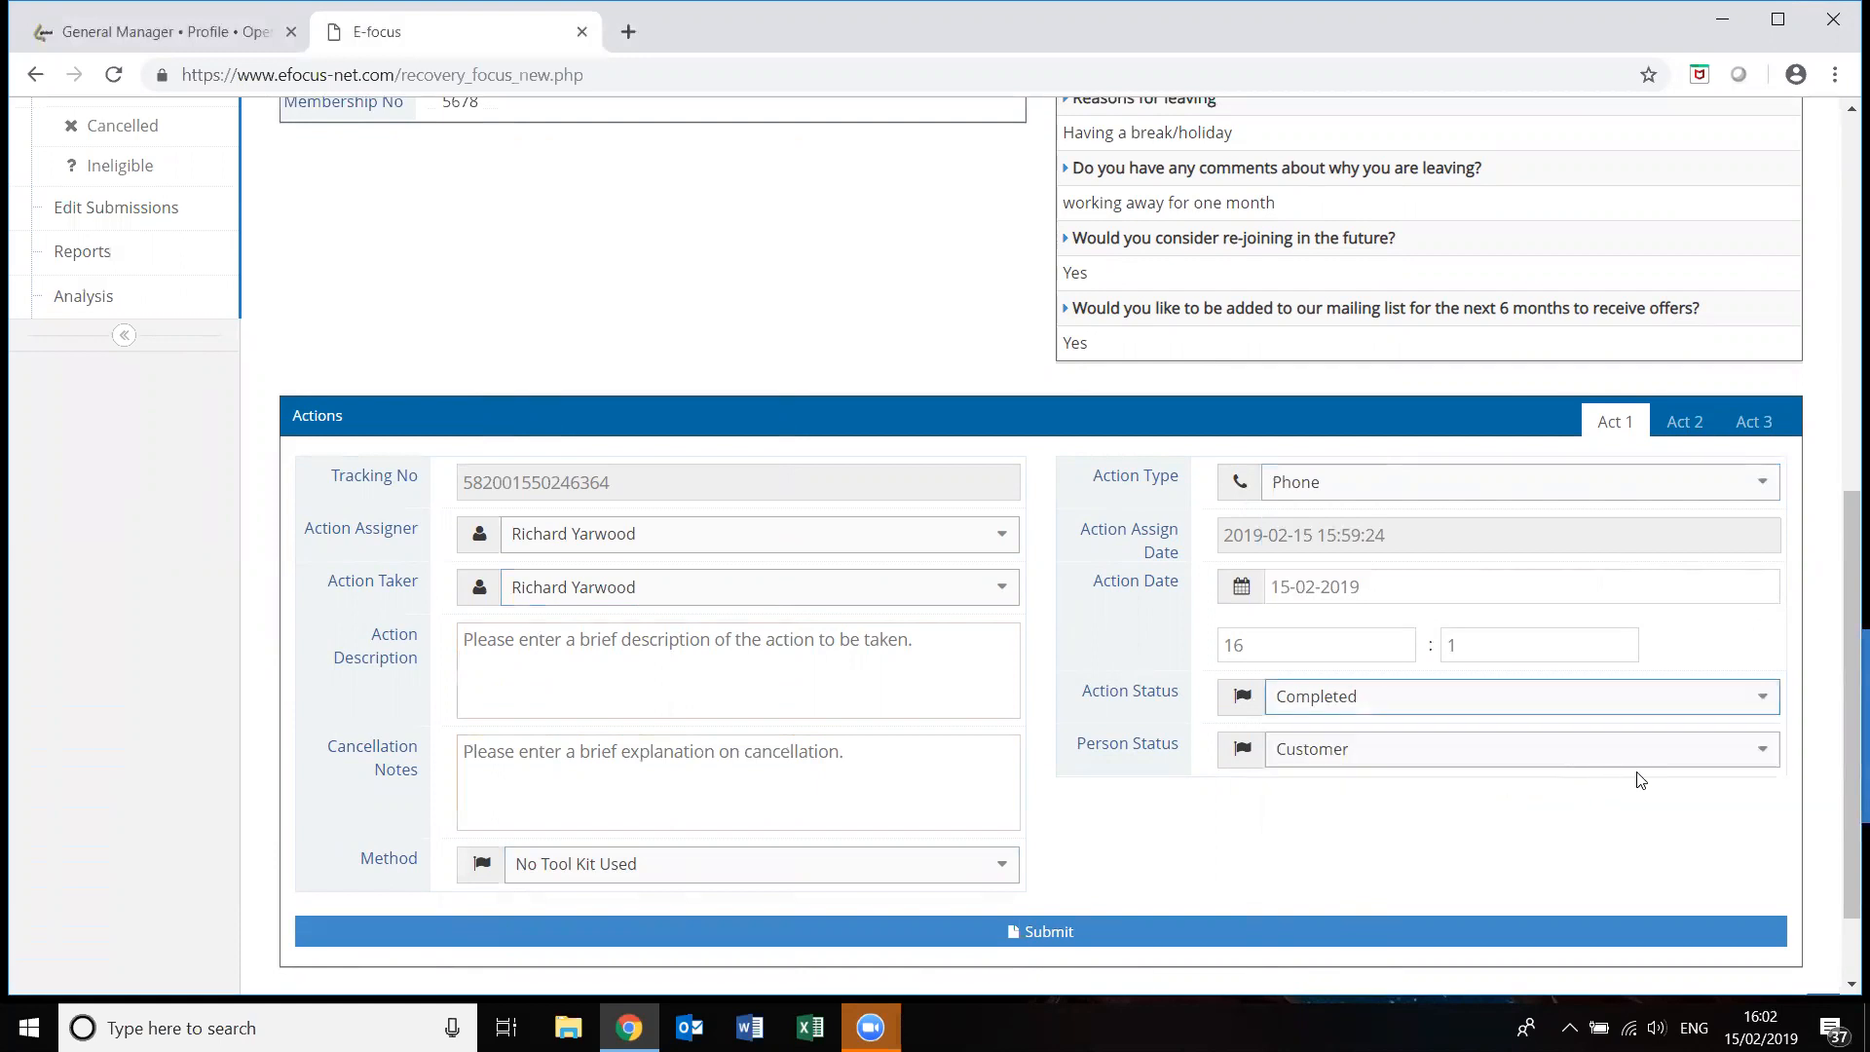
{"action": "left_click", "coordinate": [1765, 754]}
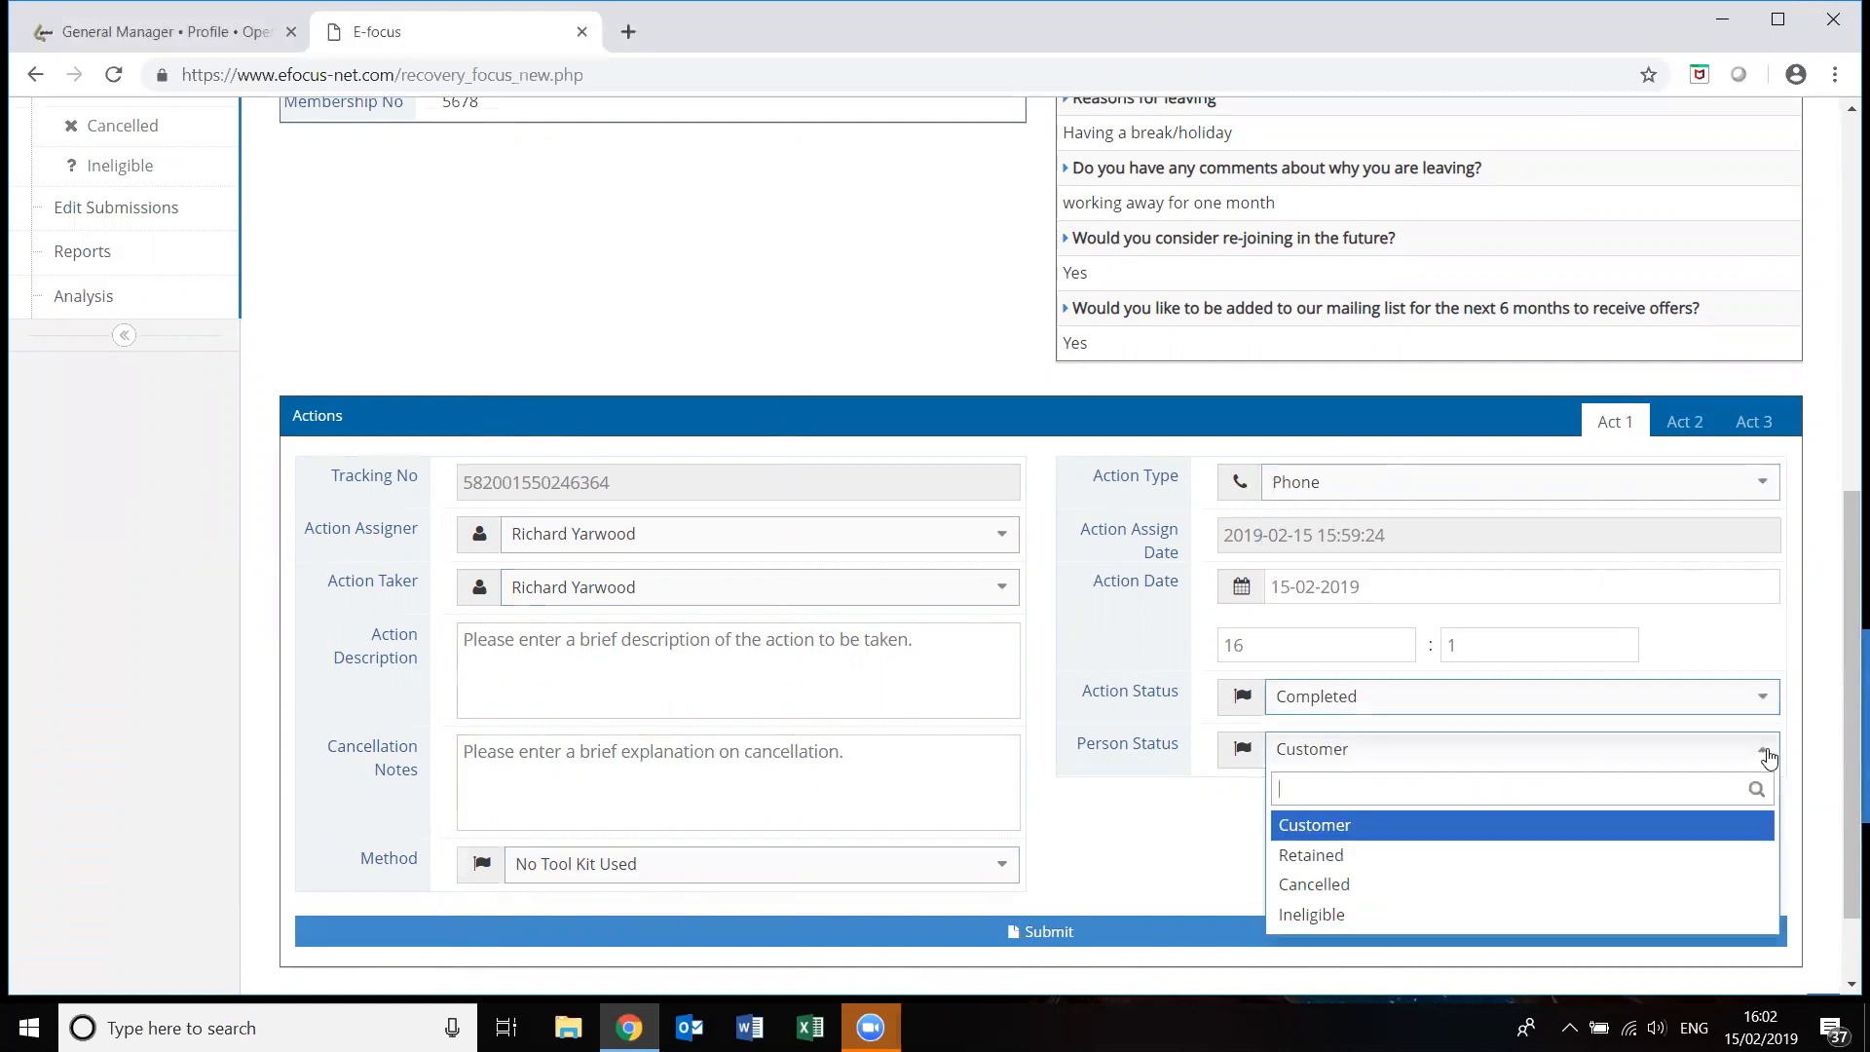
{"action": "left_click", "coordinate": [1546, 841]}
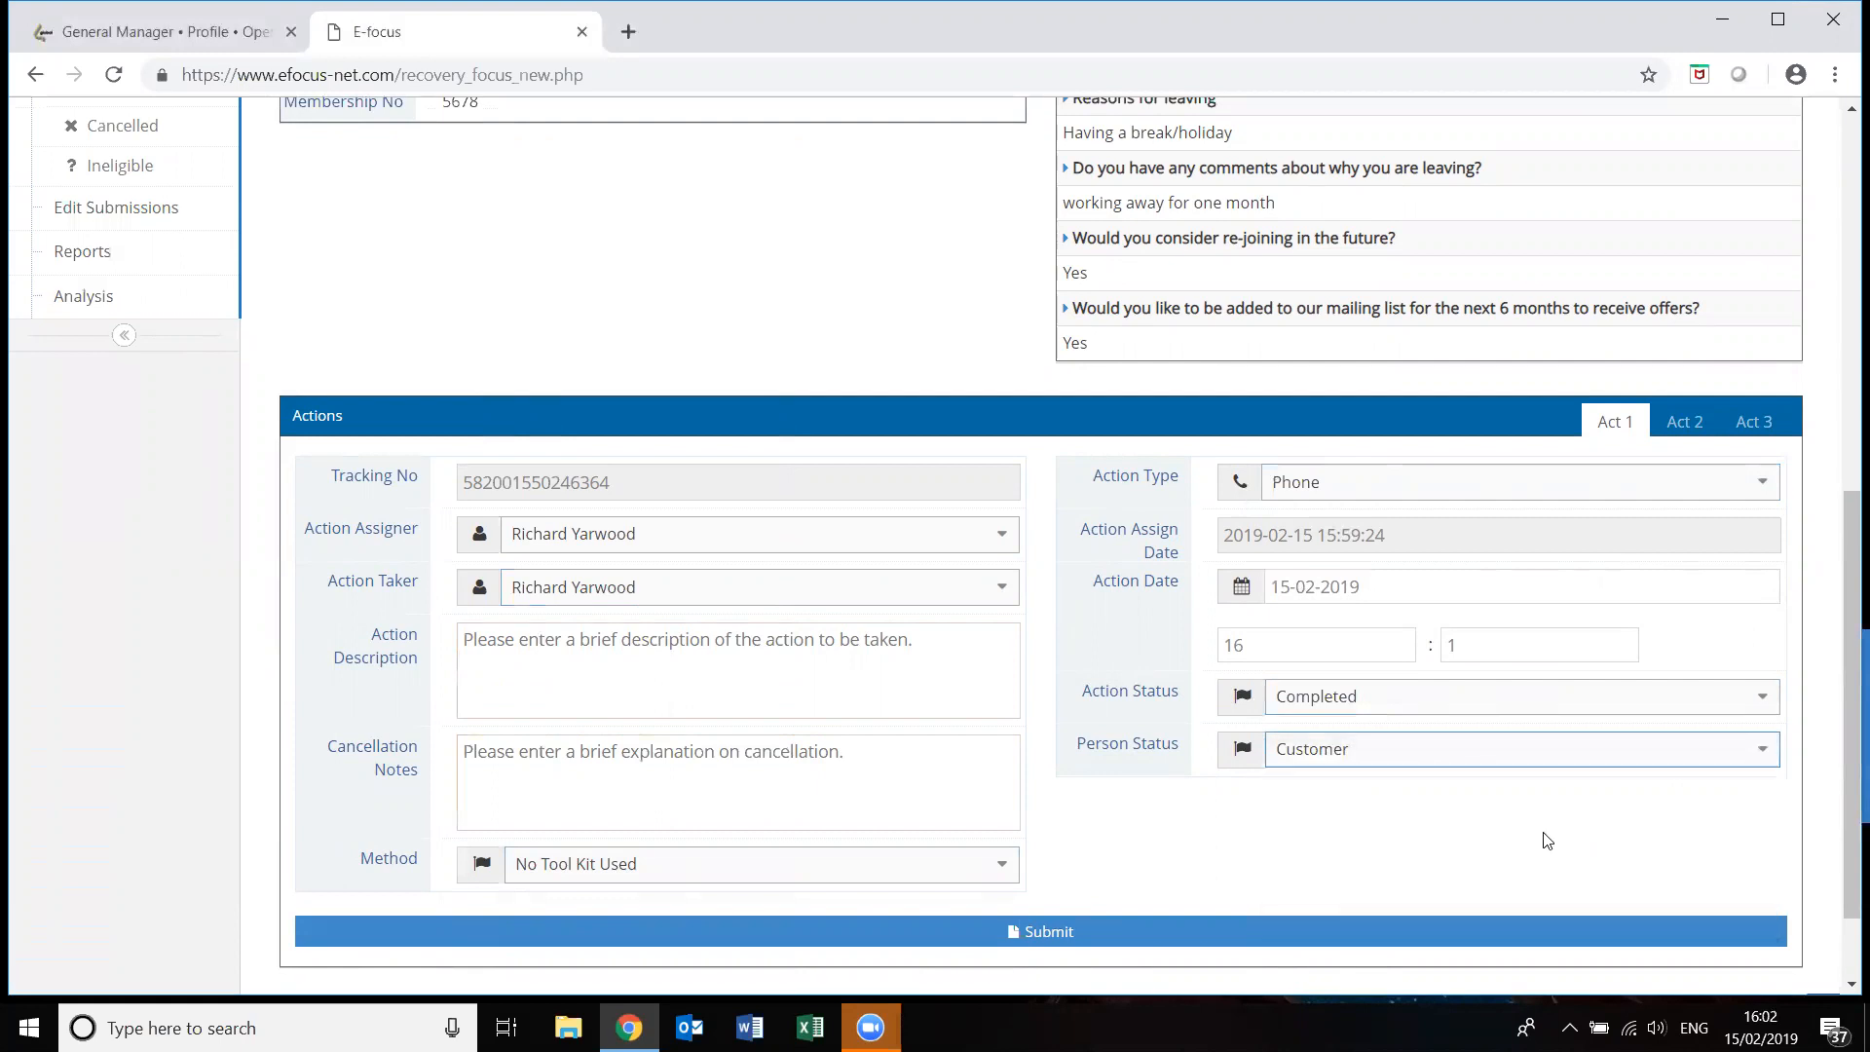
{"action": "left_click", "coordinate": [1116, 933]}
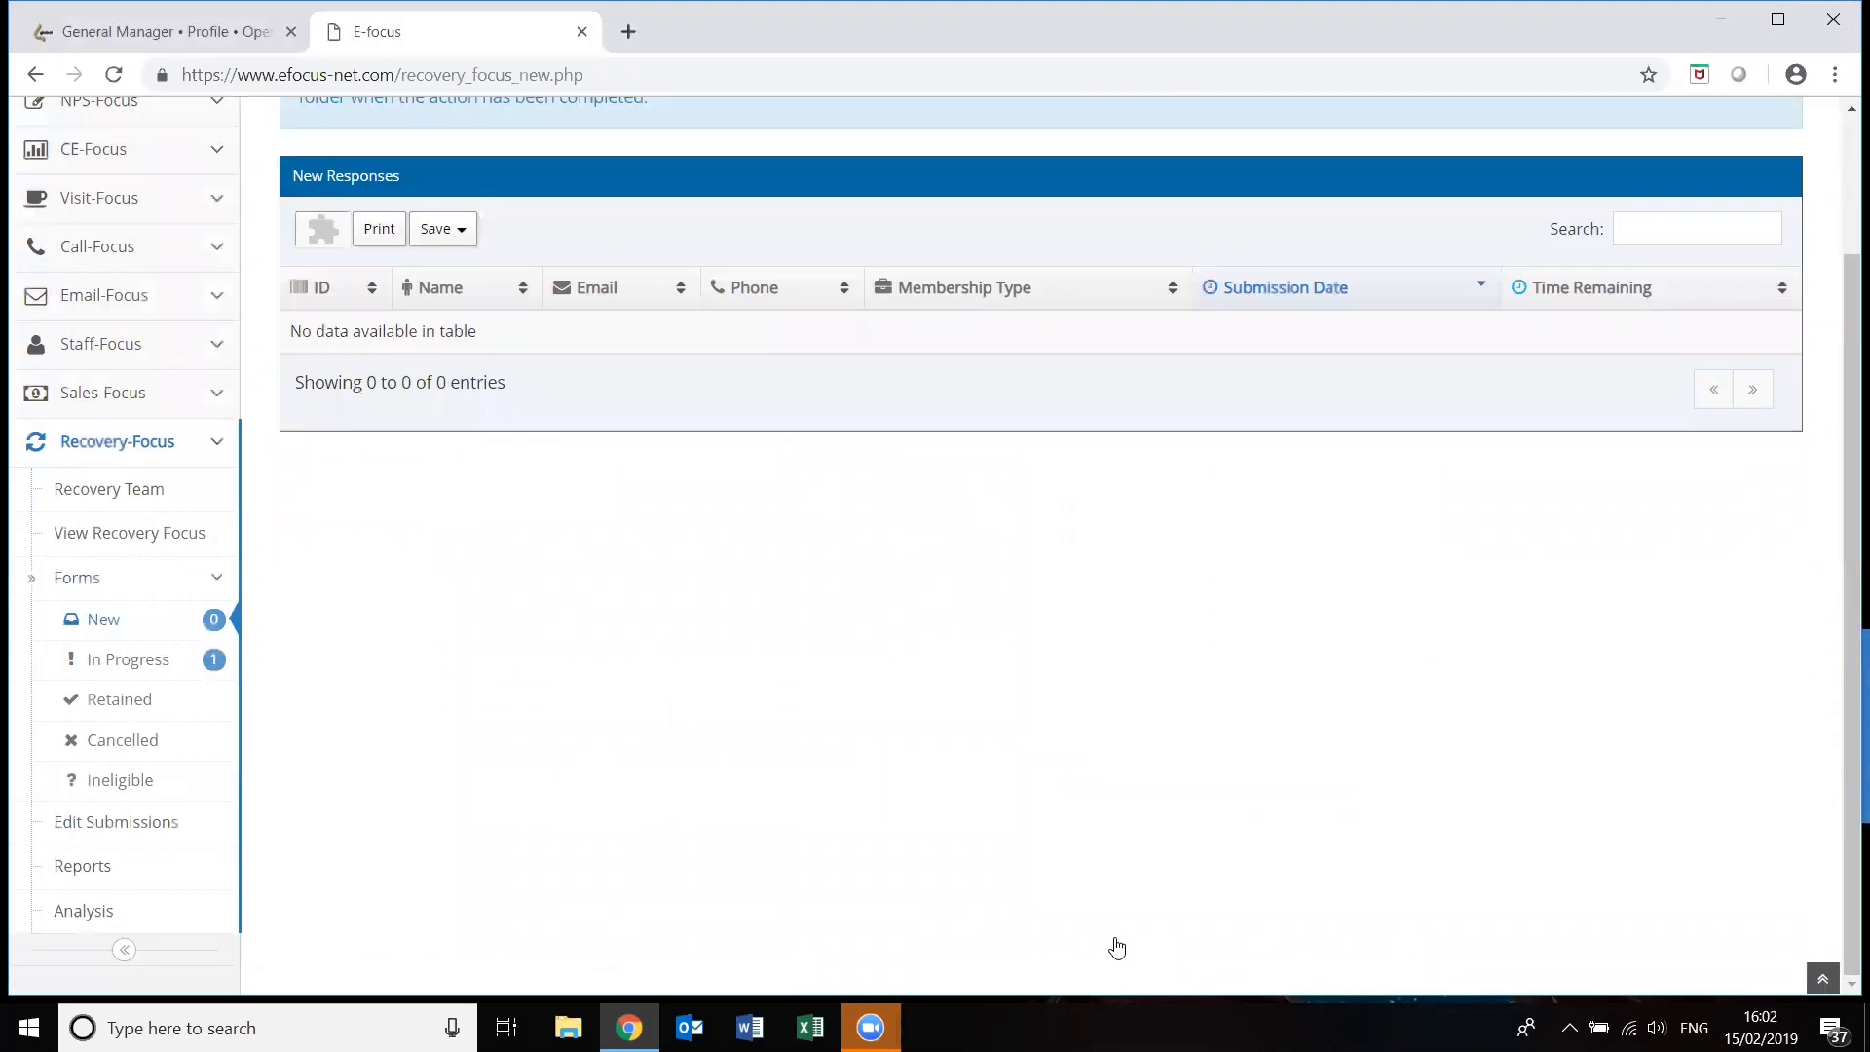
Open the member's In Progress record and set the same staff member as Act 2 assigner and taker.
{"action": "left_click", "coordinate": [151, 666]}
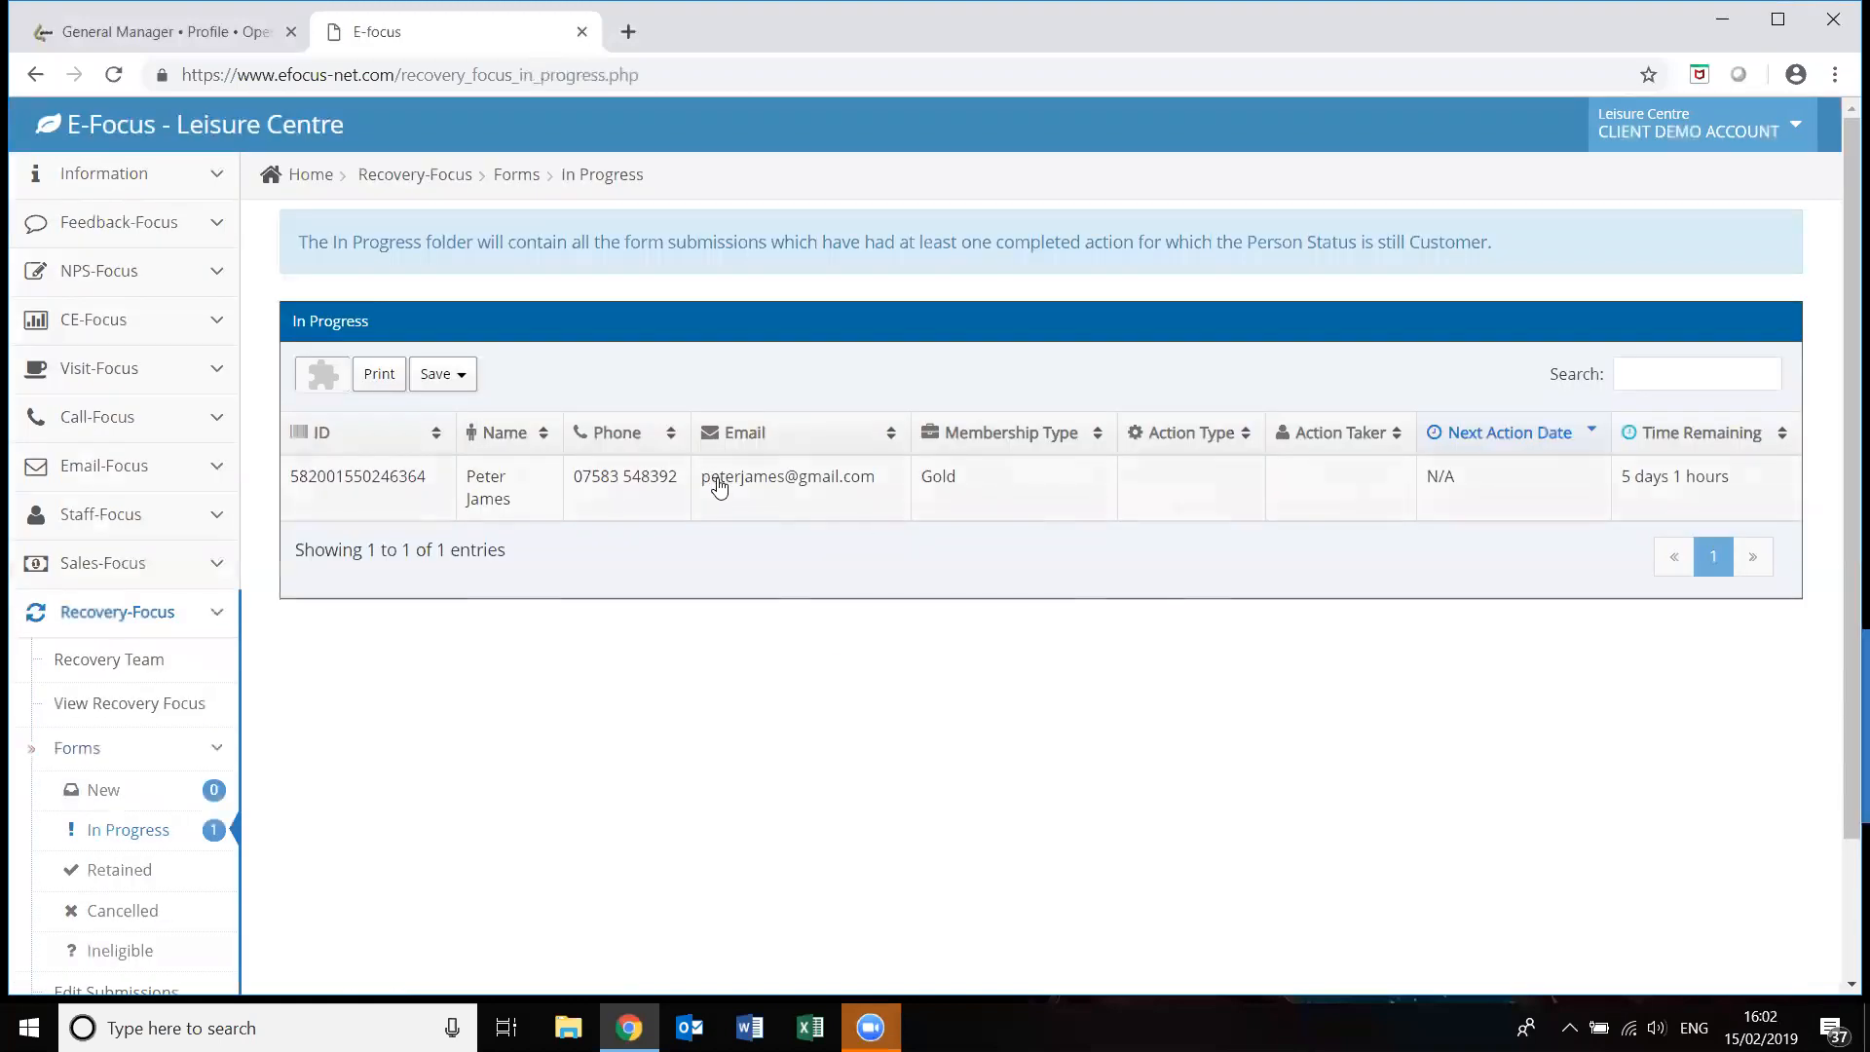
{"action": "left_click", "coordinate": [719, 484]}
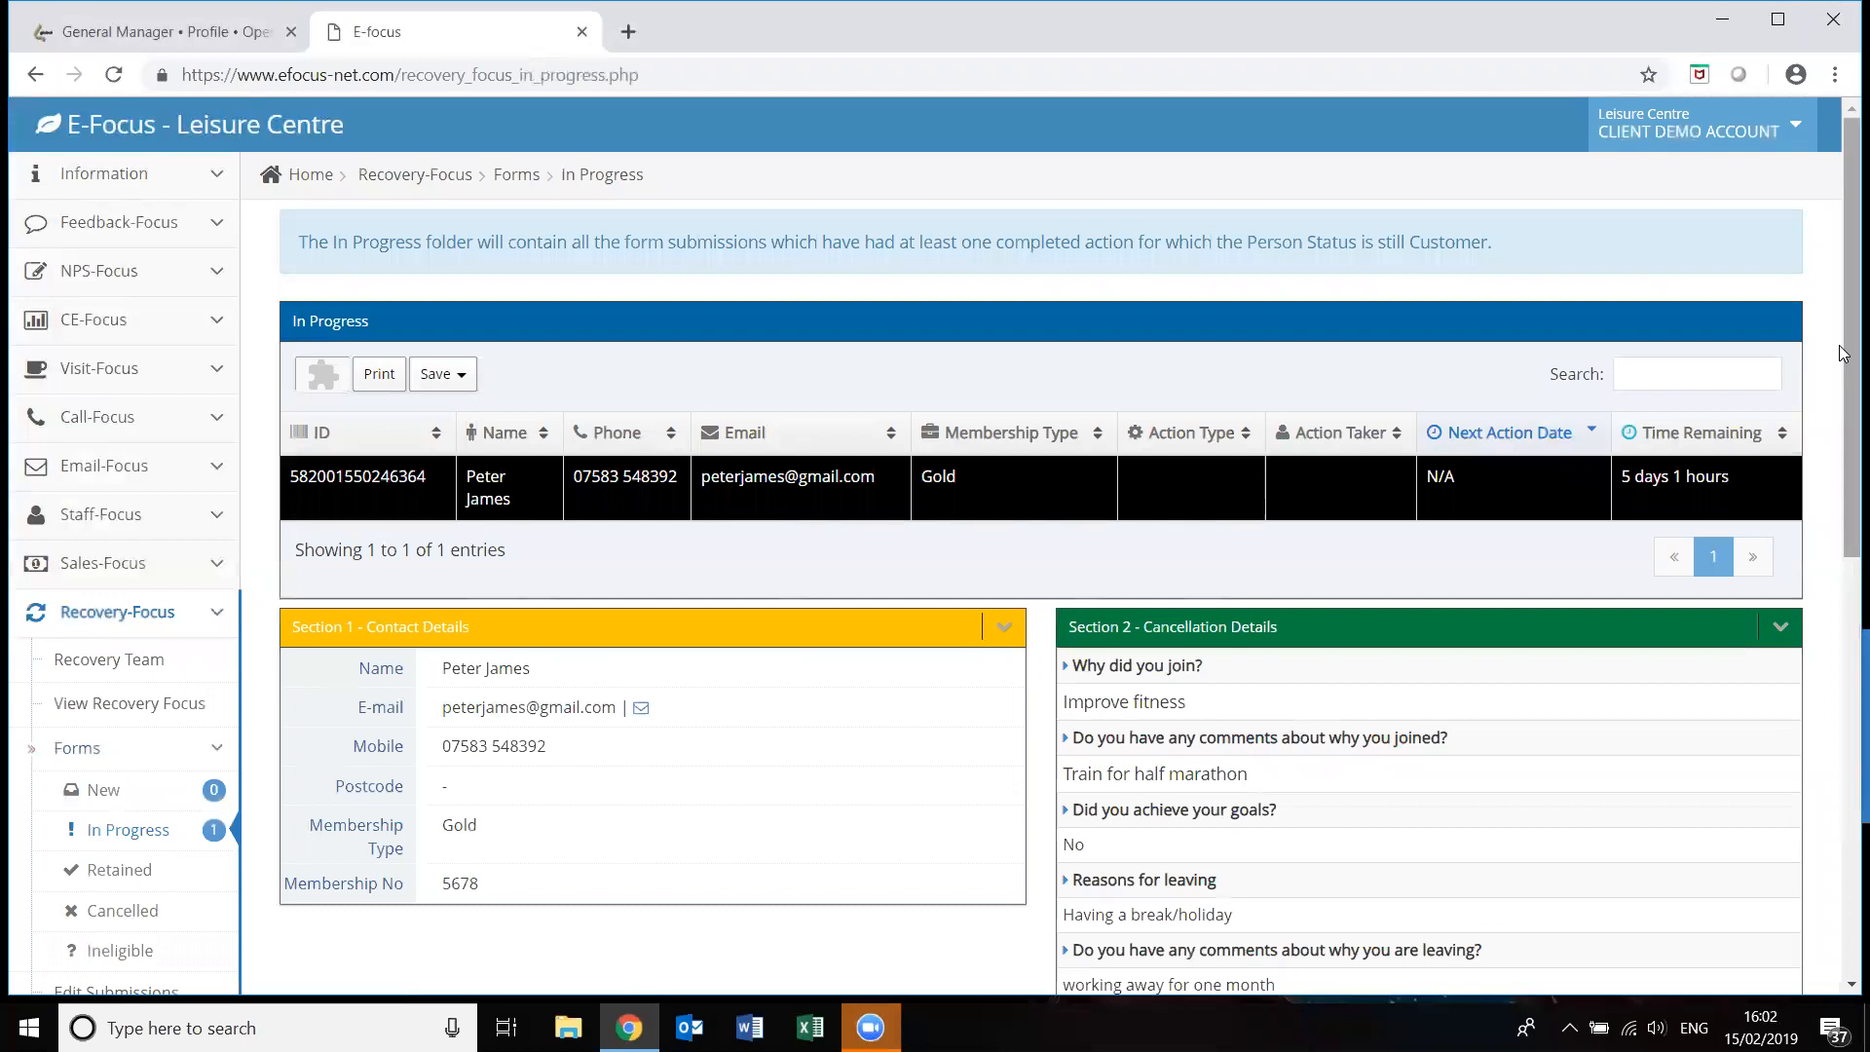
{"action": "scroll", "coordinate": [1826, 599], "scroll_direction": "down", "scroll_amount": 7}
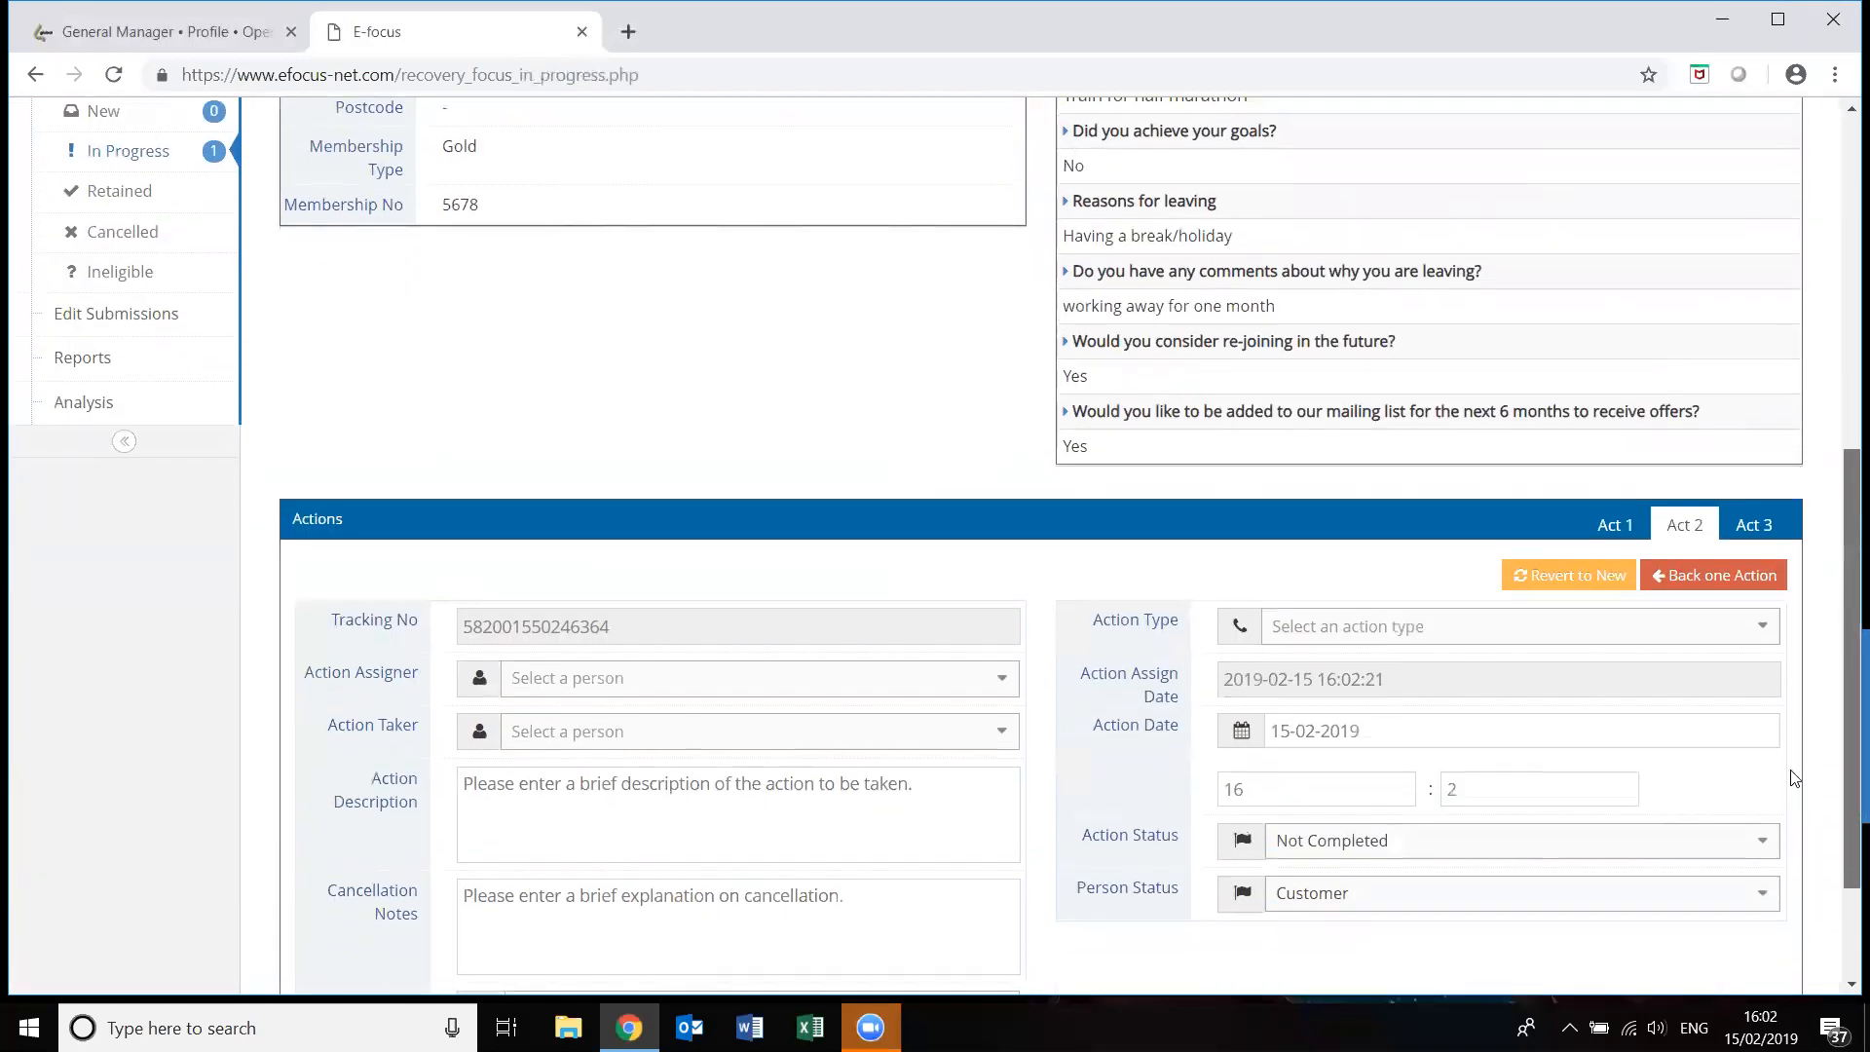
{"action": "scroll", "coordinate": [1795, 777], "scroll_direction": "down", "scroll_amount": 2}
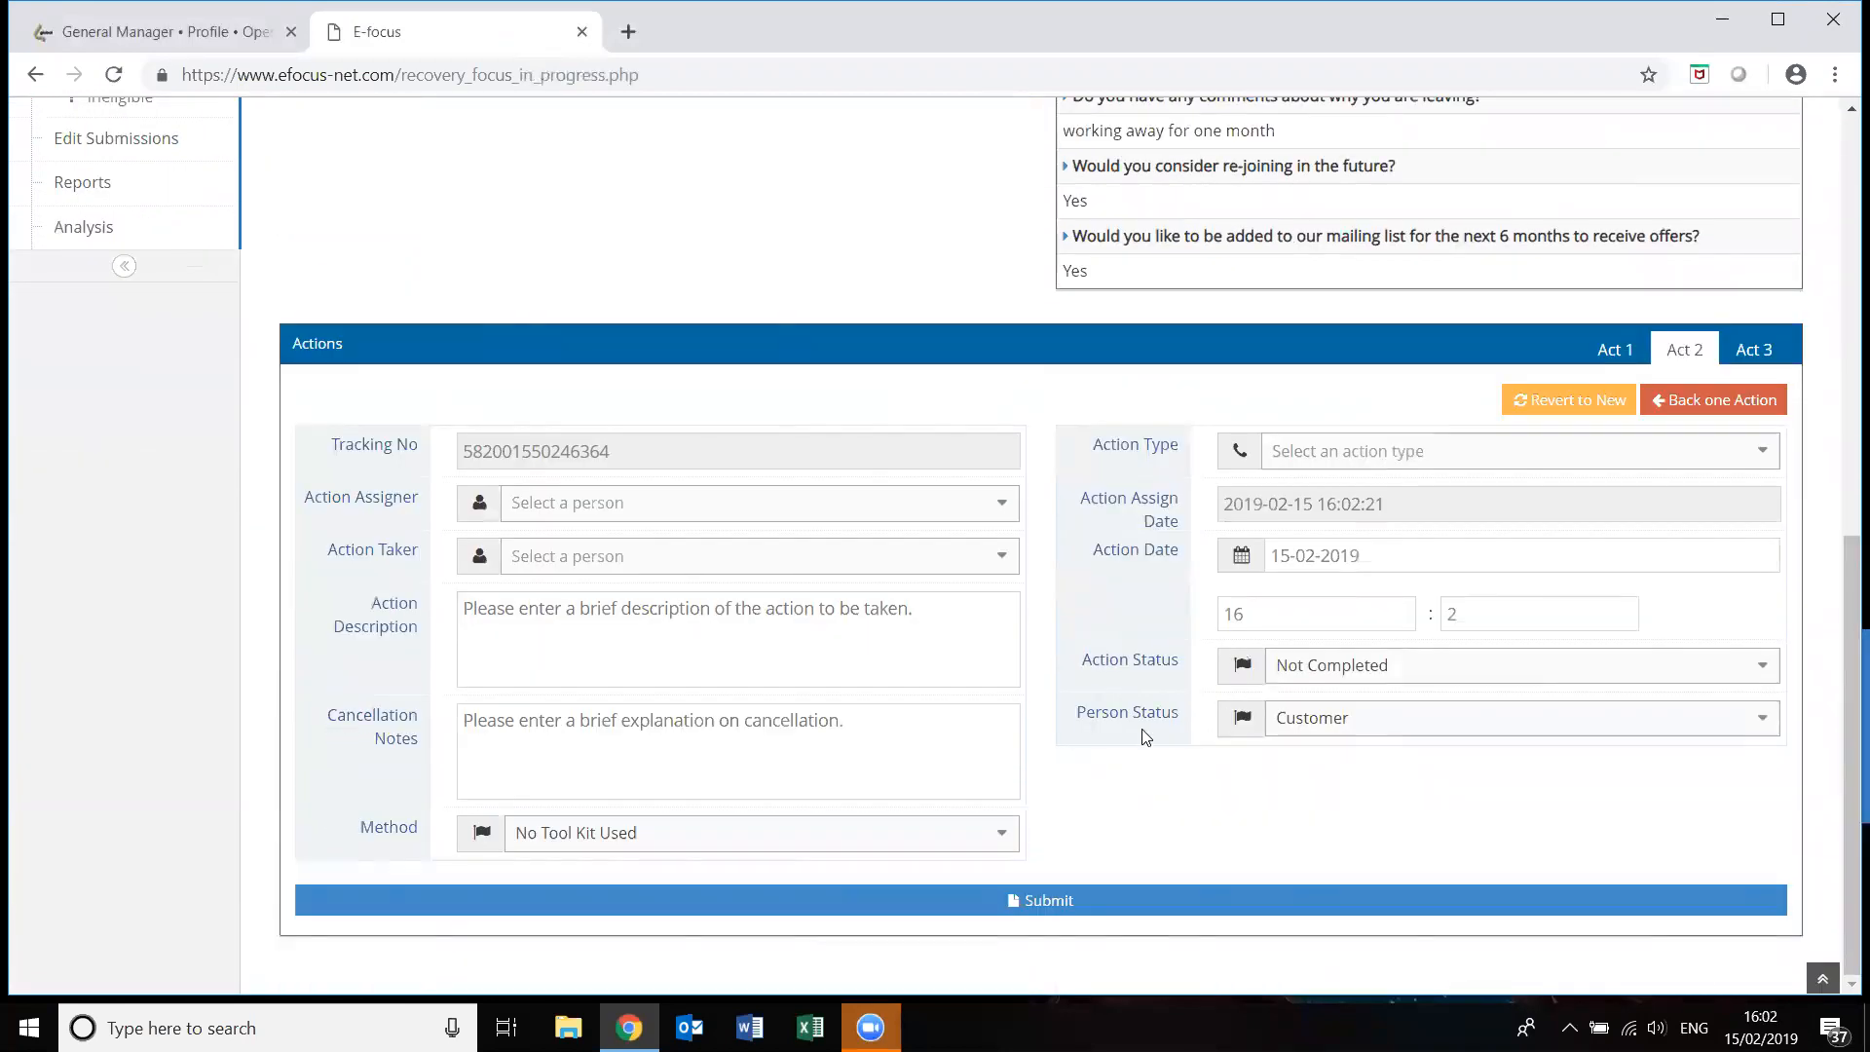
{"action": "left_click", "coordinate": [1000, 510]}
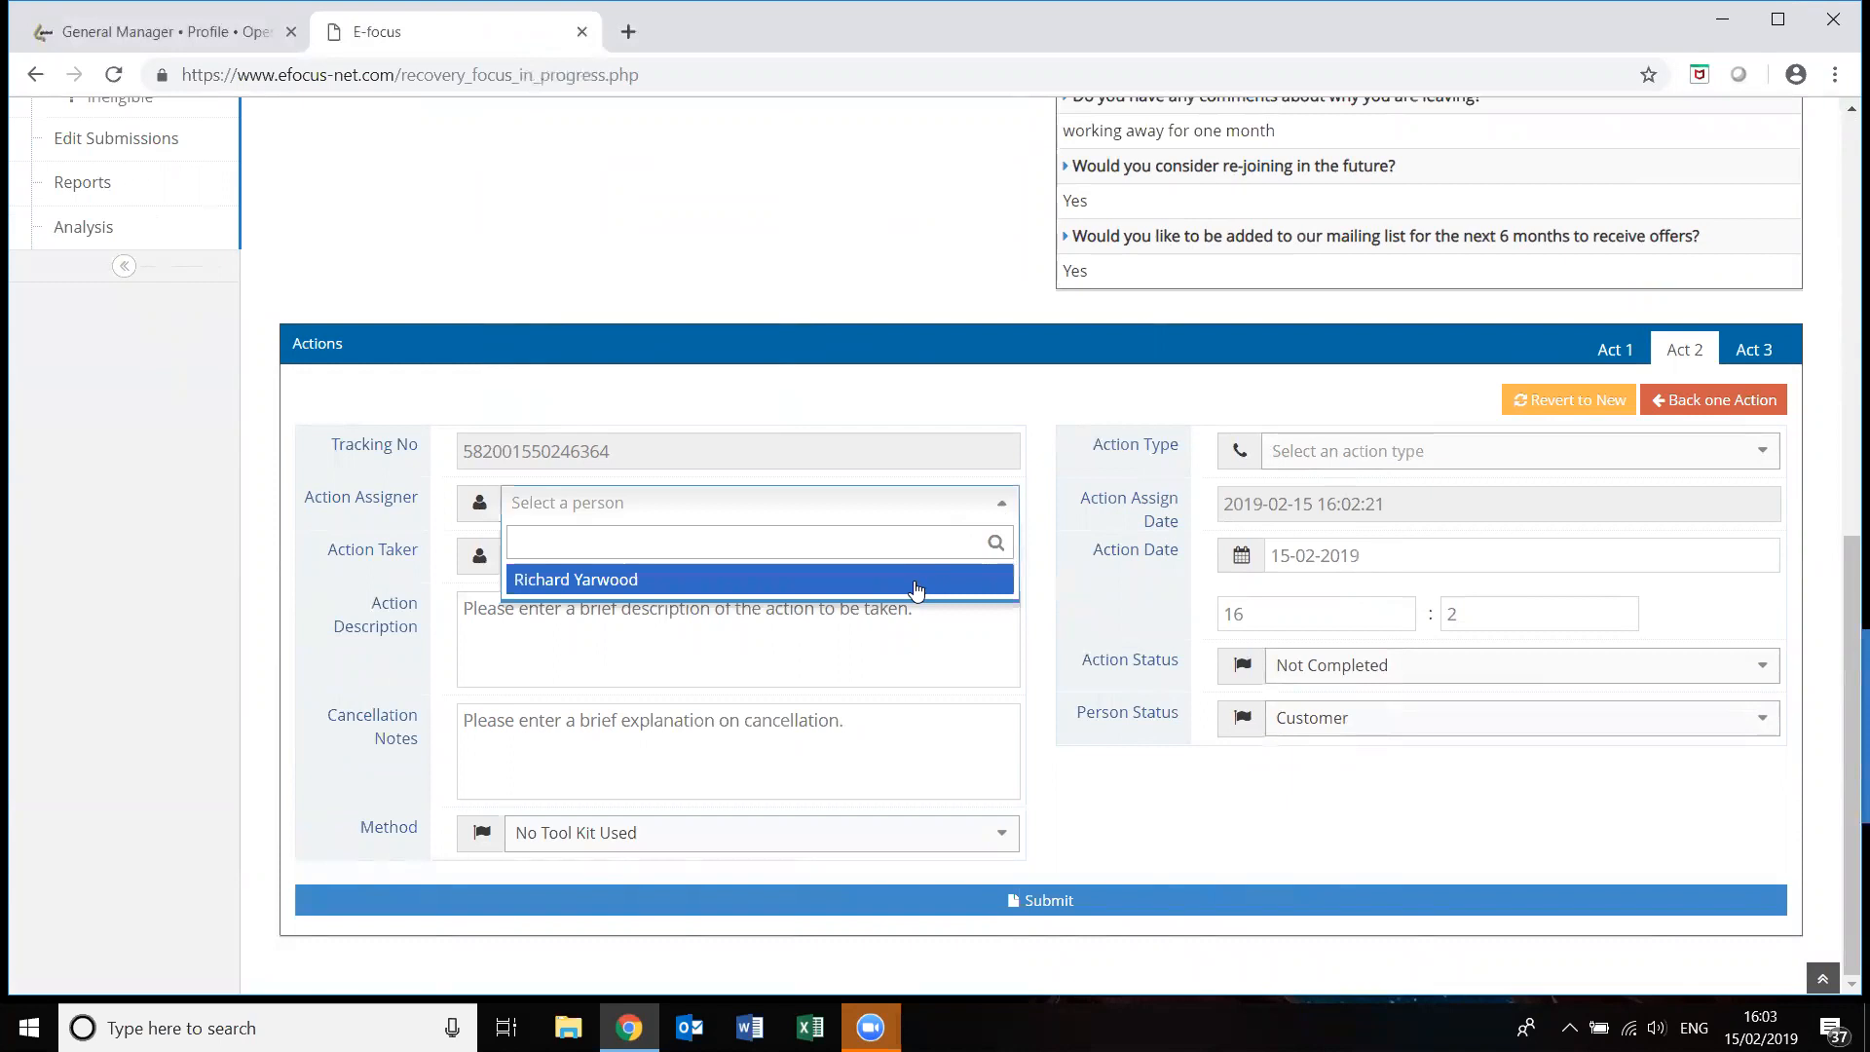
{"action": "left_click", "coordinate": [916, 582]}
{"action": "left_click", "coordinate": [1000, 556]}
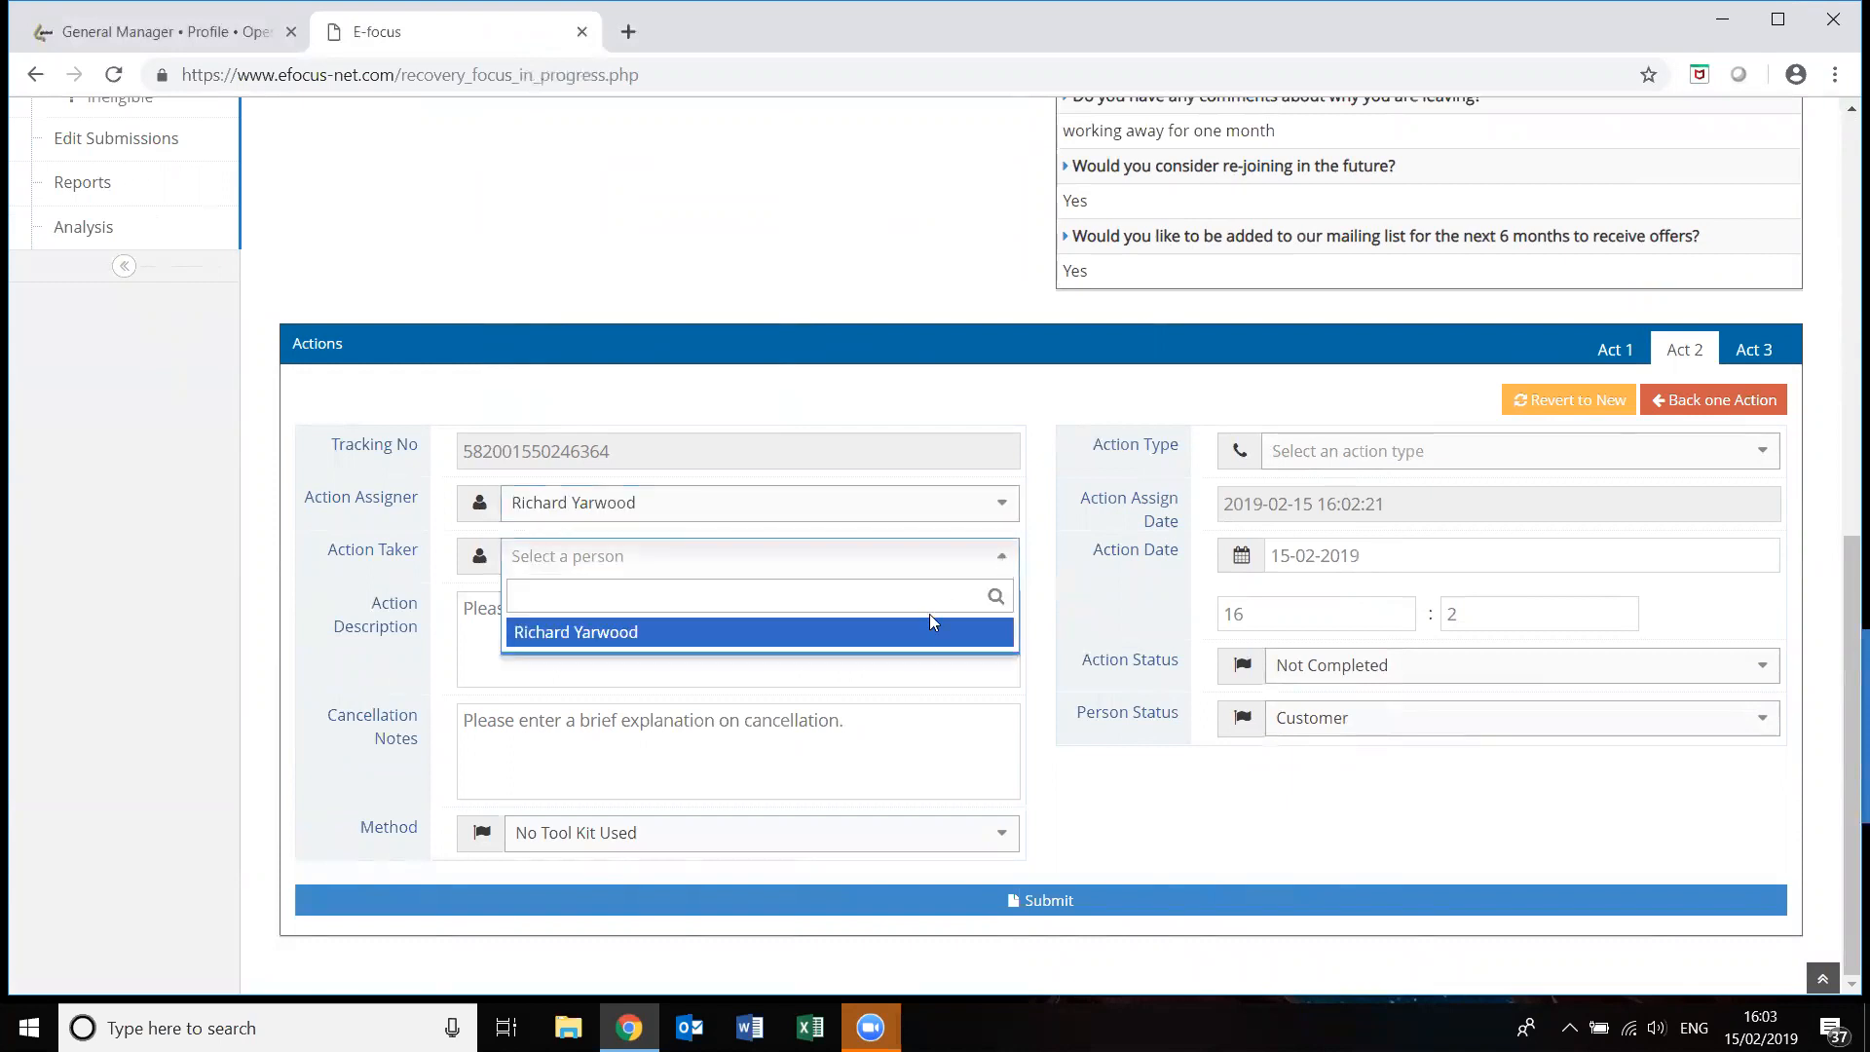
{"action": "left_click", "coordinate": [914, 635]}
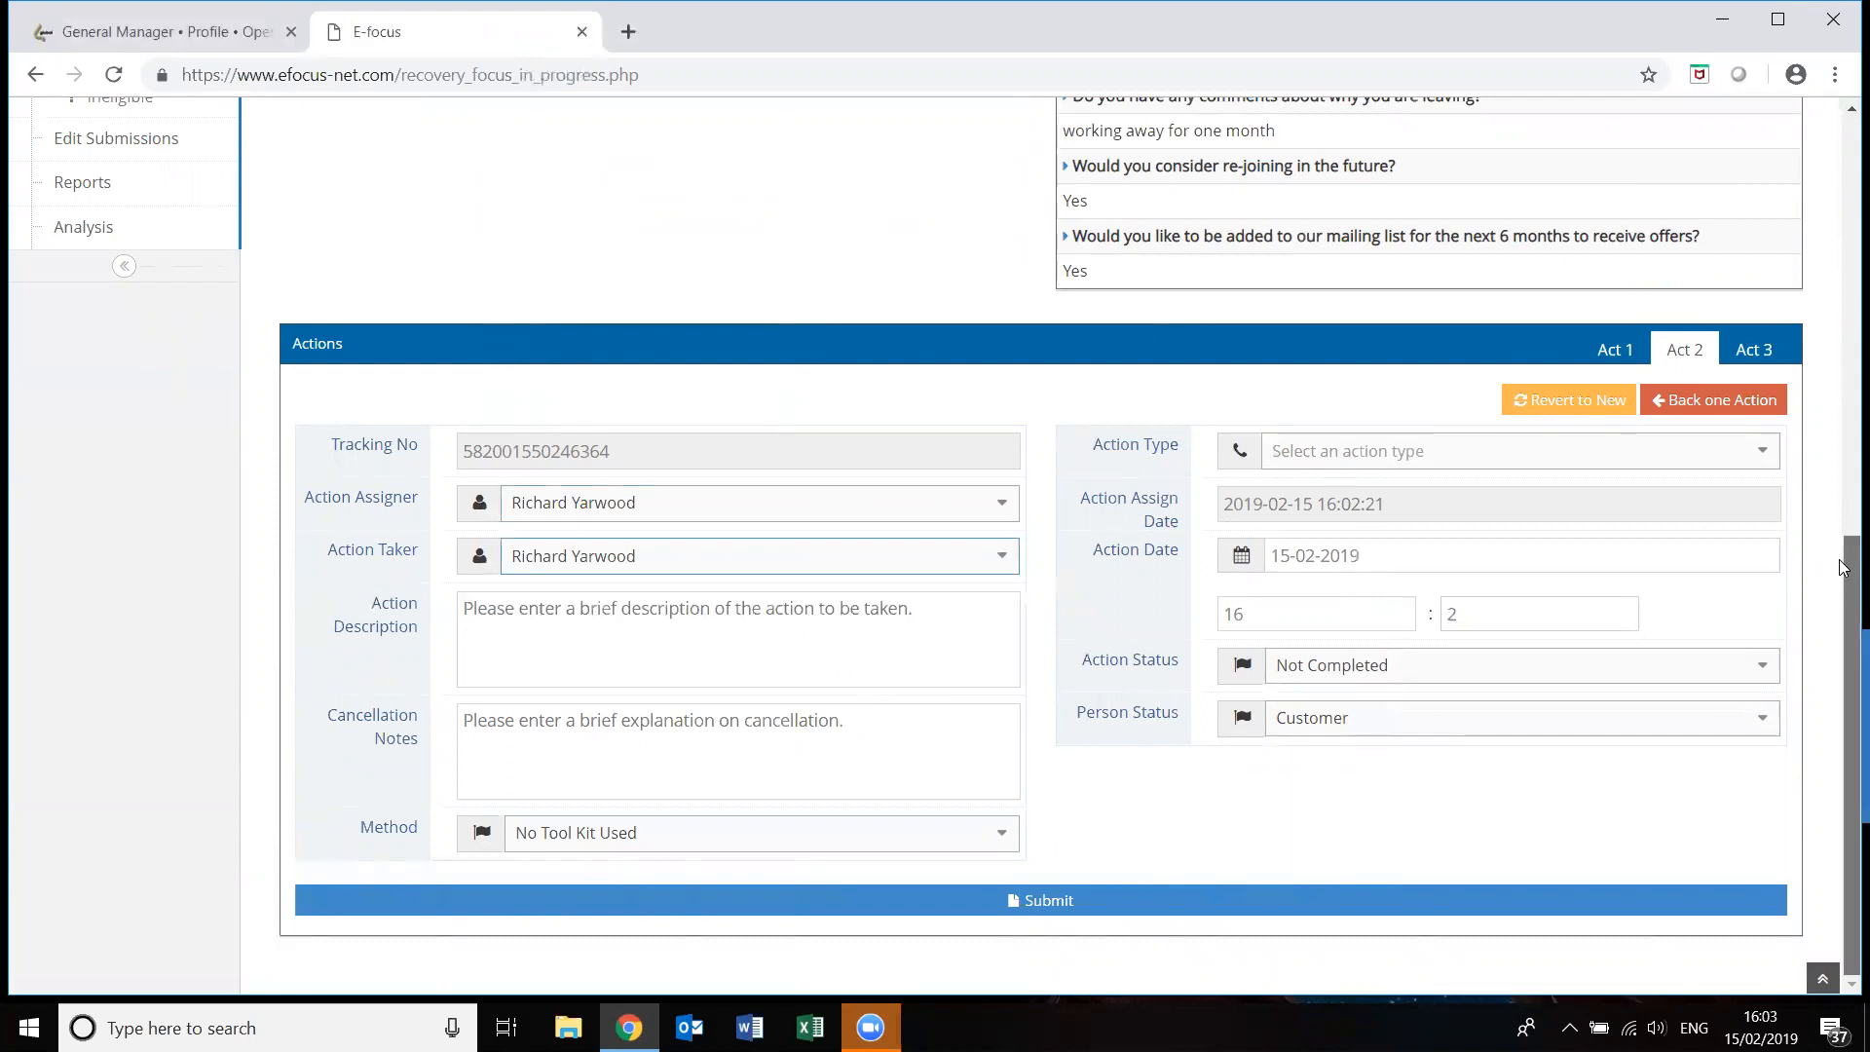
Set the person's status to Cancelled in the second action.
{"action": "scroll", "coordinate": [1844, 558], "scroll_direction": "up", "scroll_amount": 1}
{"action": "scroll", "coordinate": [1843, 552], "scroll_direction": "down", "scroll_amount": 1}
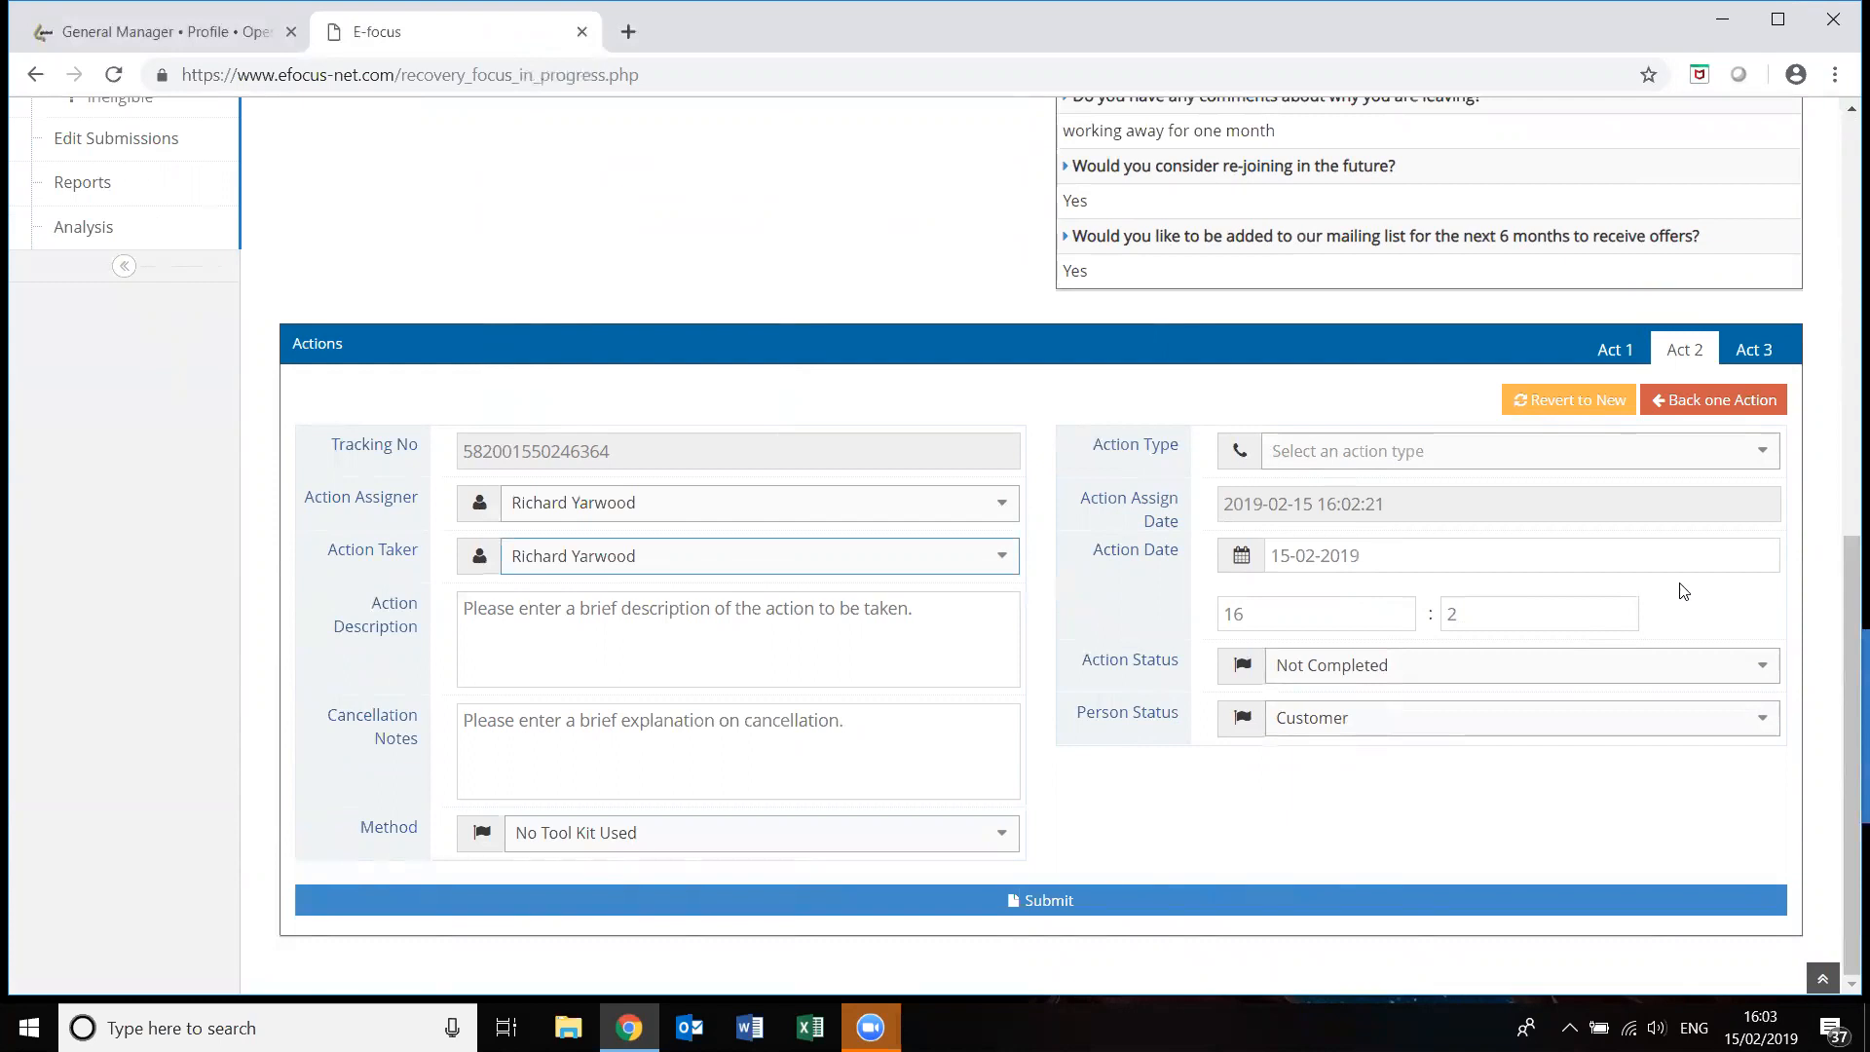
{"action": "left_click", "coordinate": [1763, 721]}
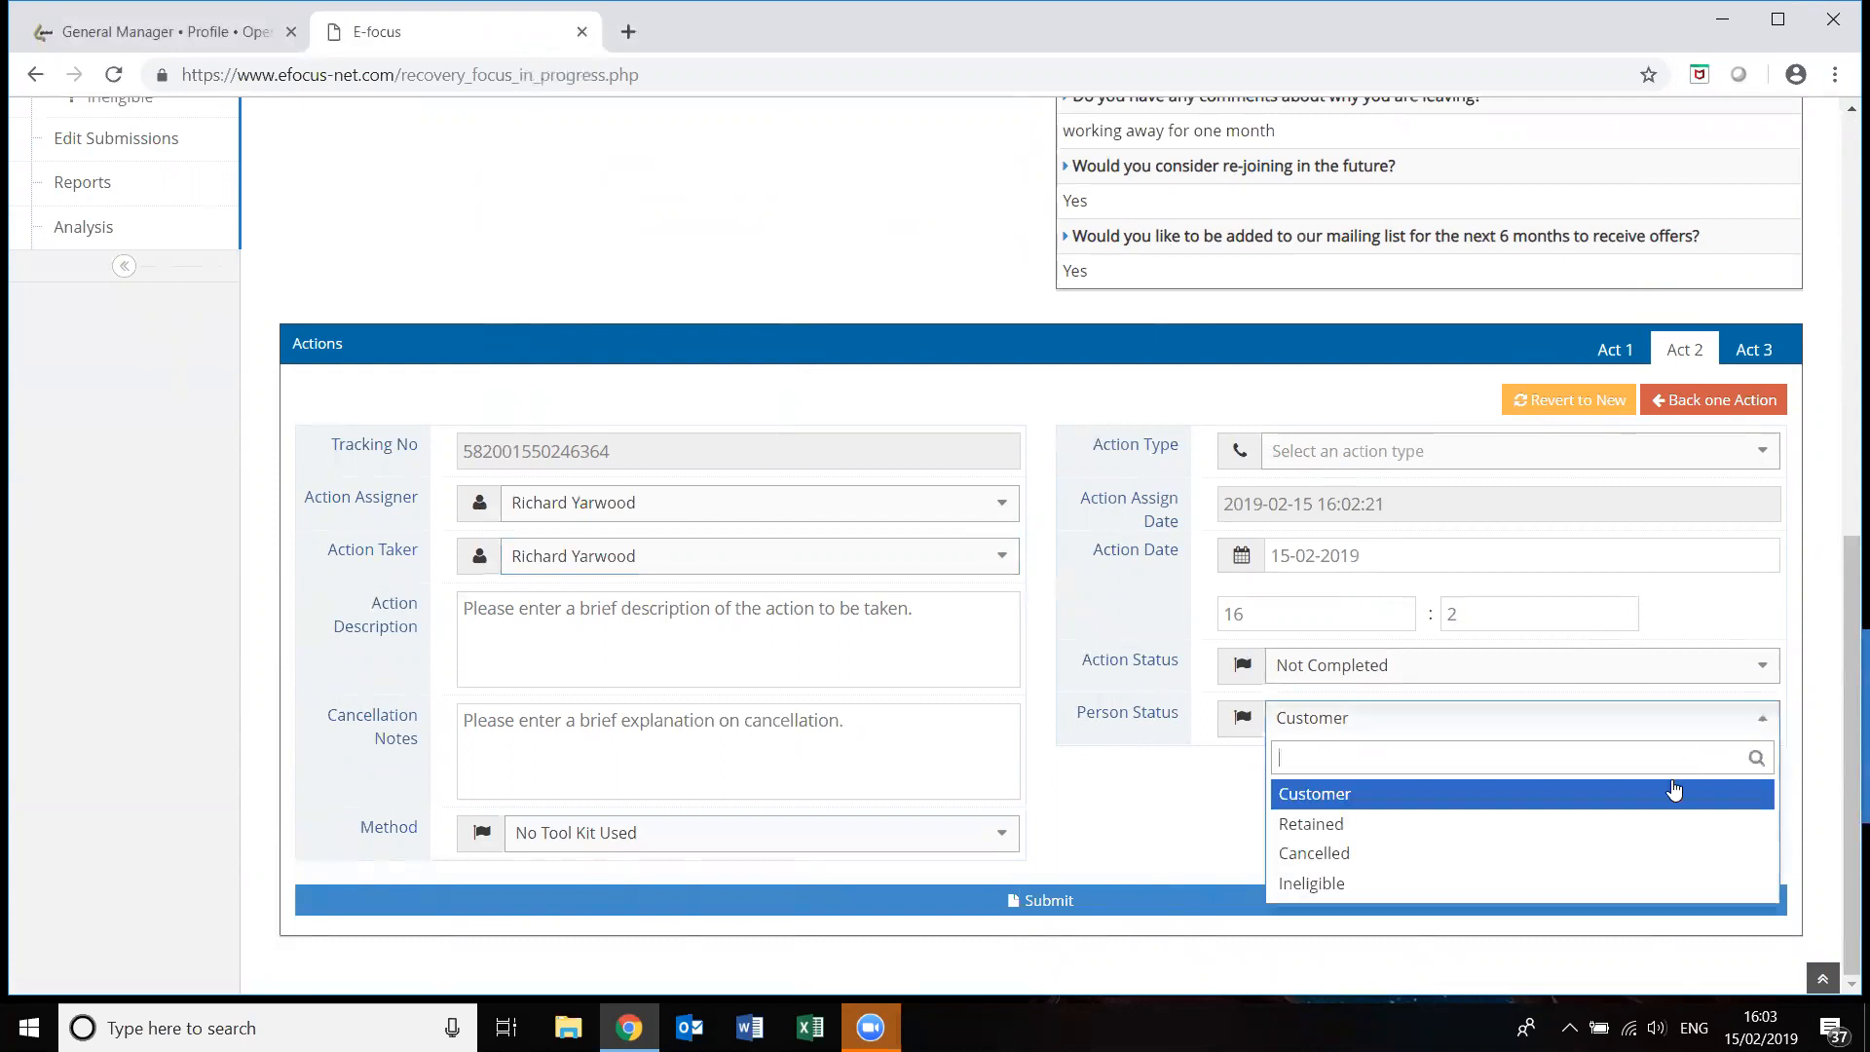
{"action": "left_click", "coordinate": [1568, 867]}
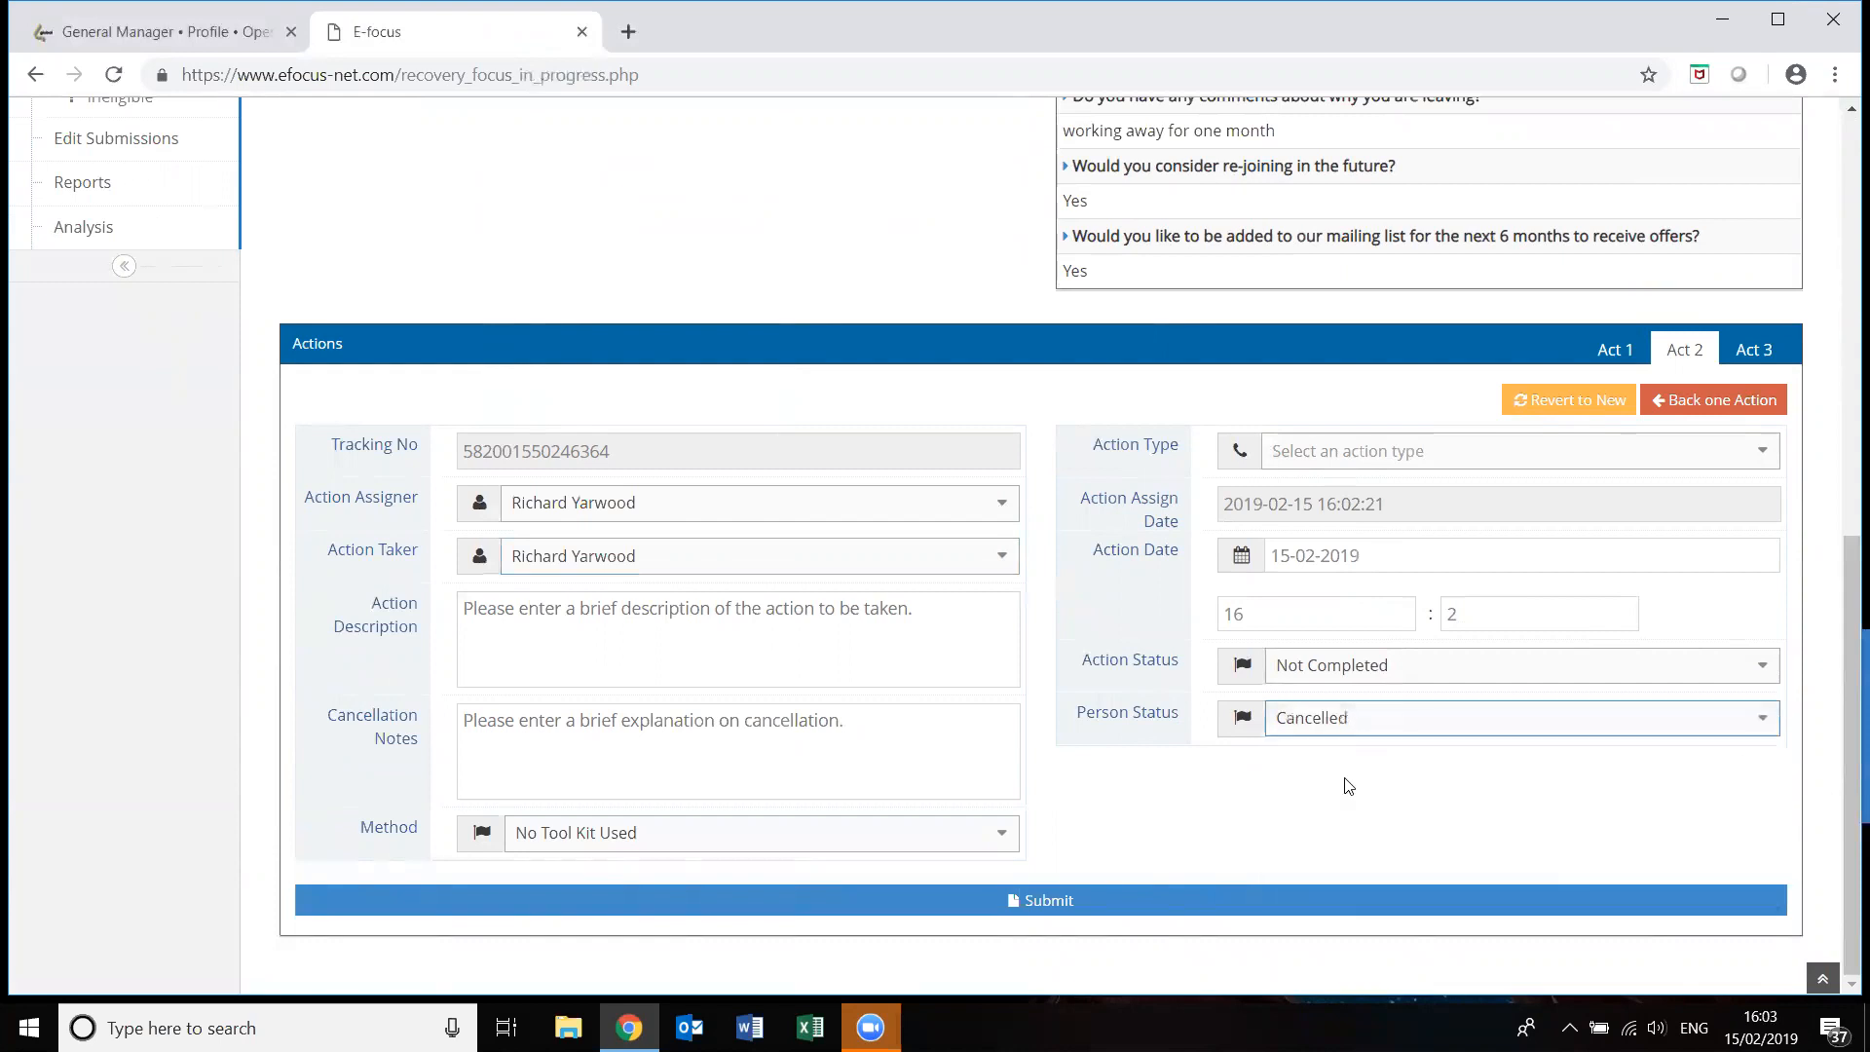
{"action": "left_click", "coordinate": [1701, 743]}
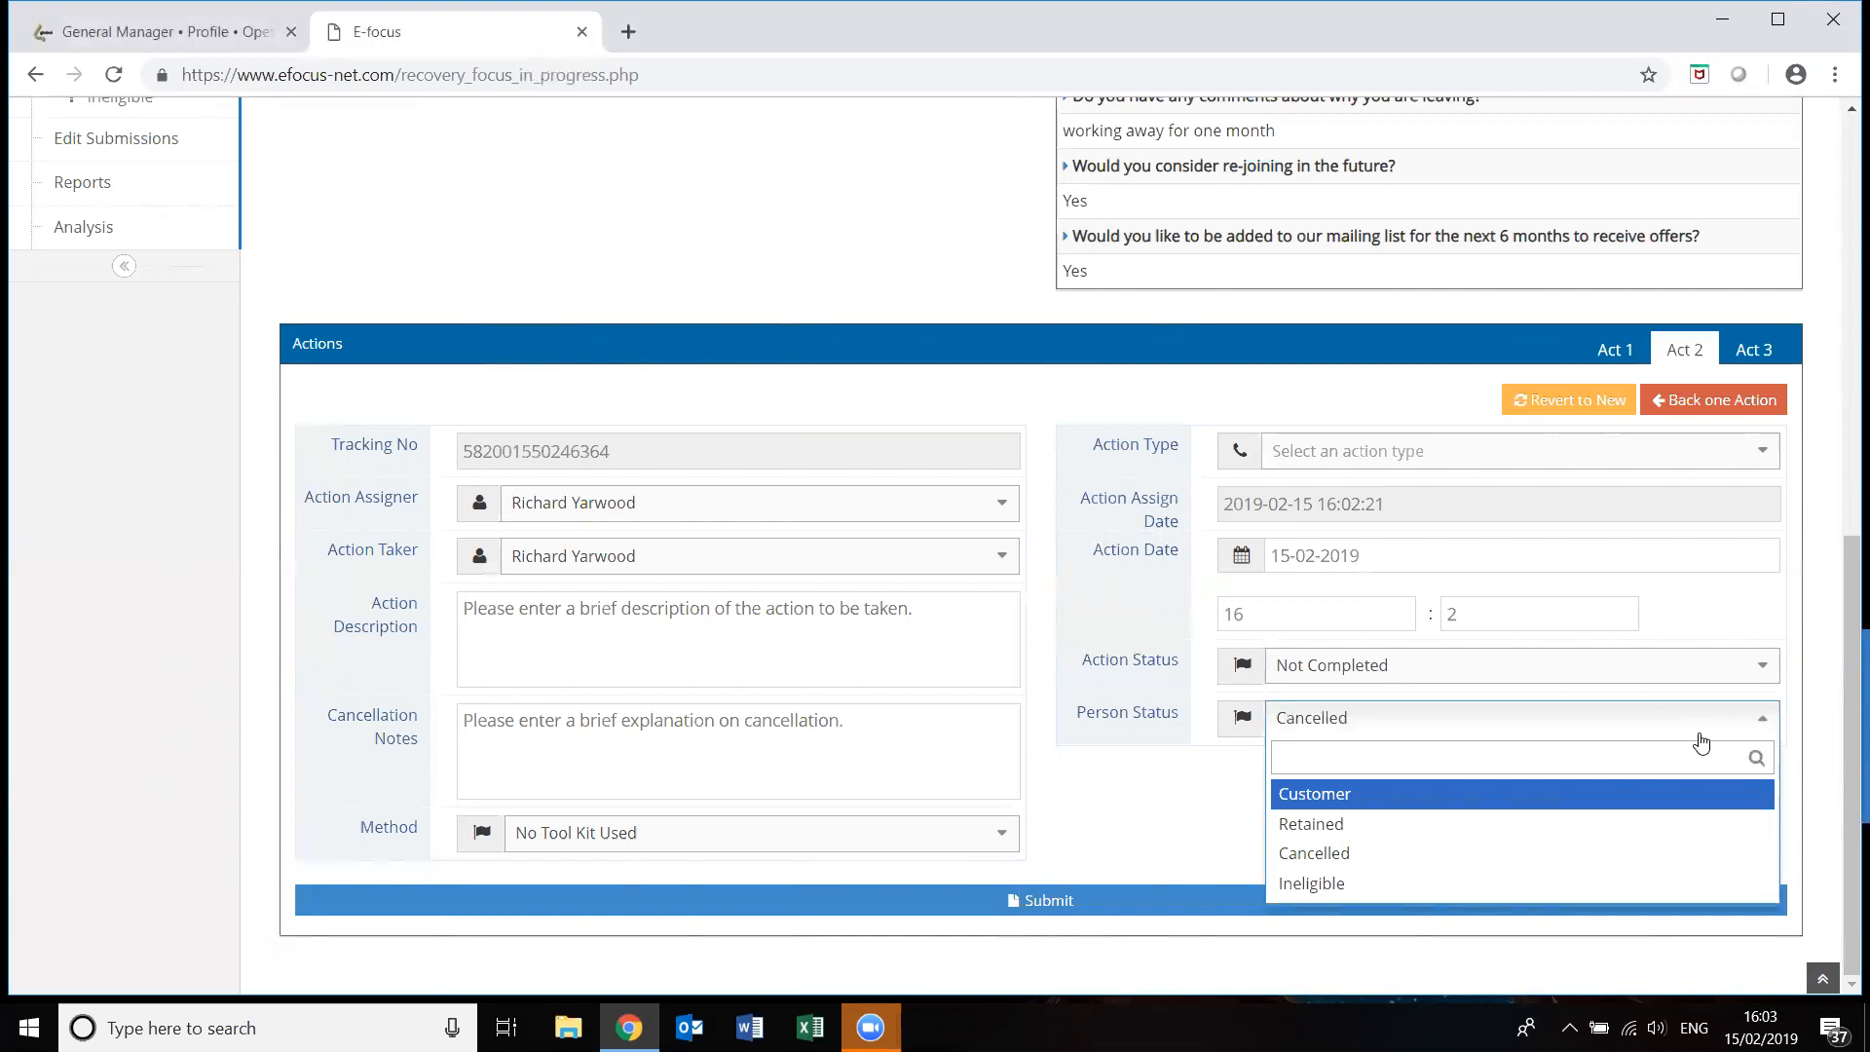
{"action": "left_click", "coordinate": [1809, 598]}
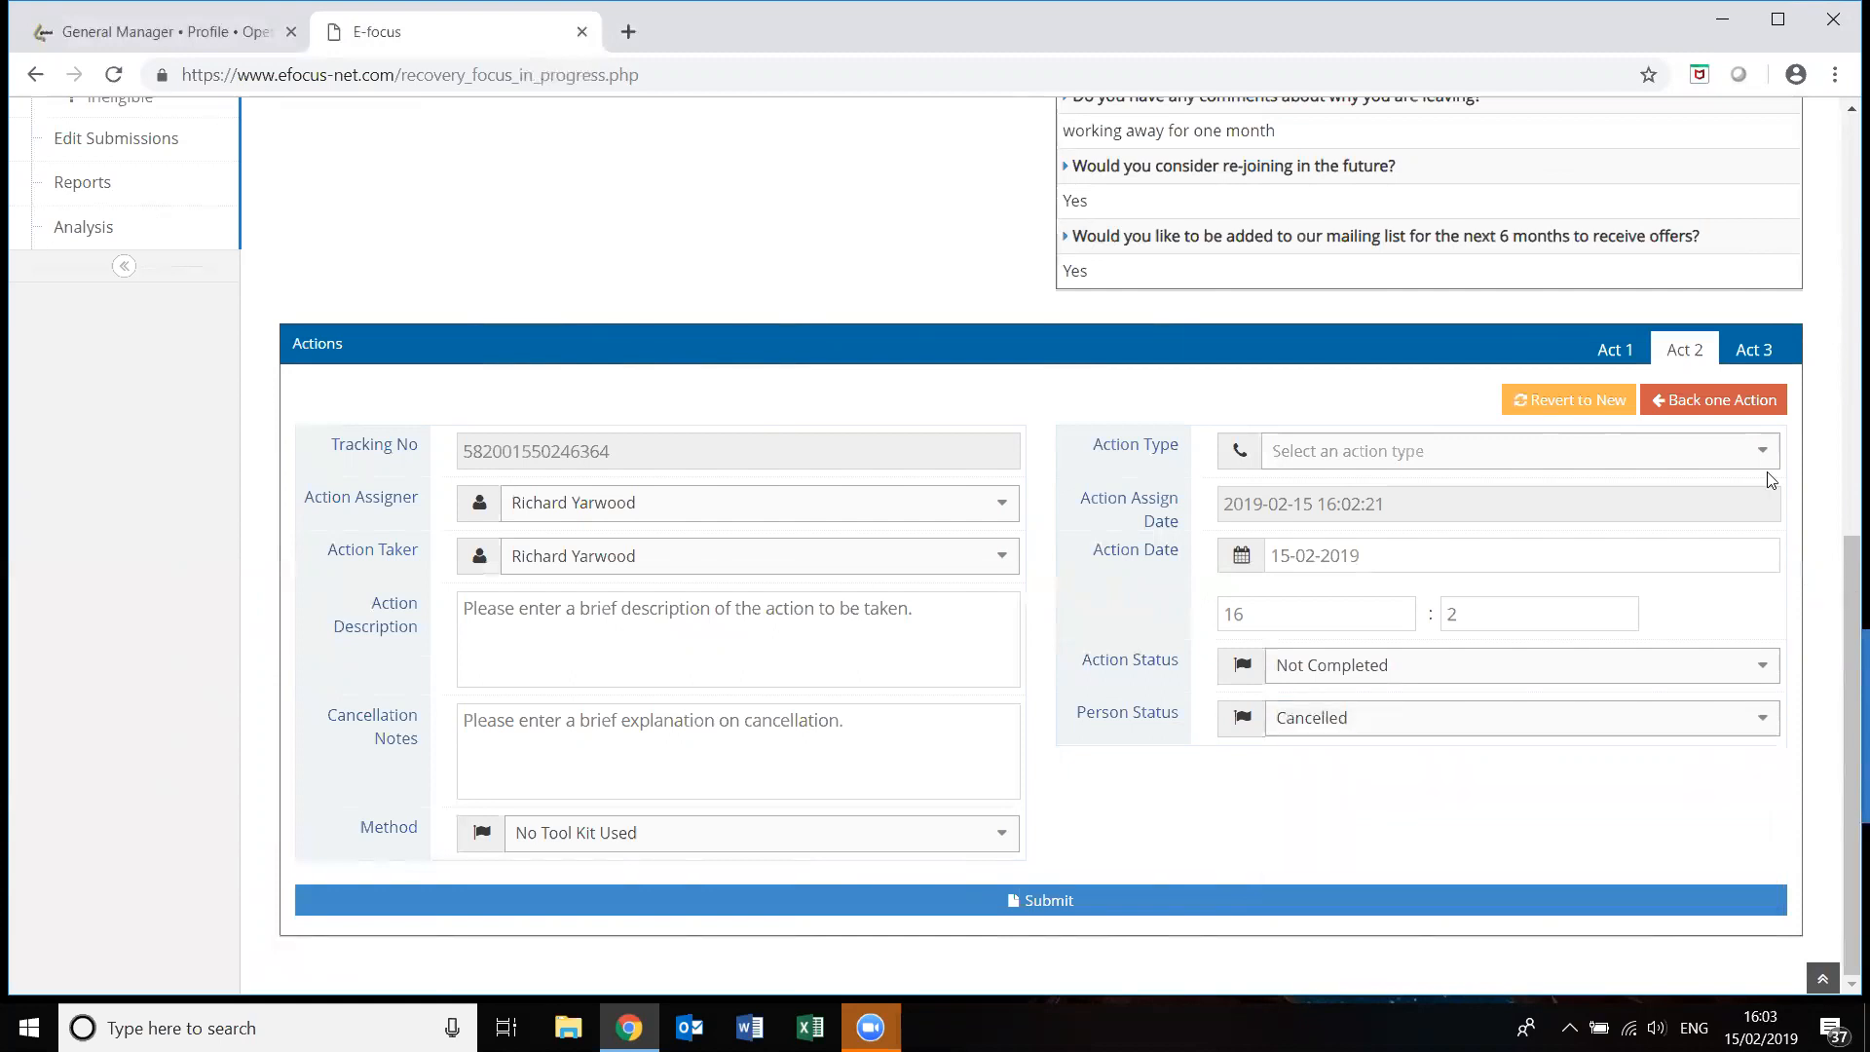
Record the second action as a completed Phone action and change Person Status to Retained.
{"action": "left_click", "coordinate": [1768, 455]}
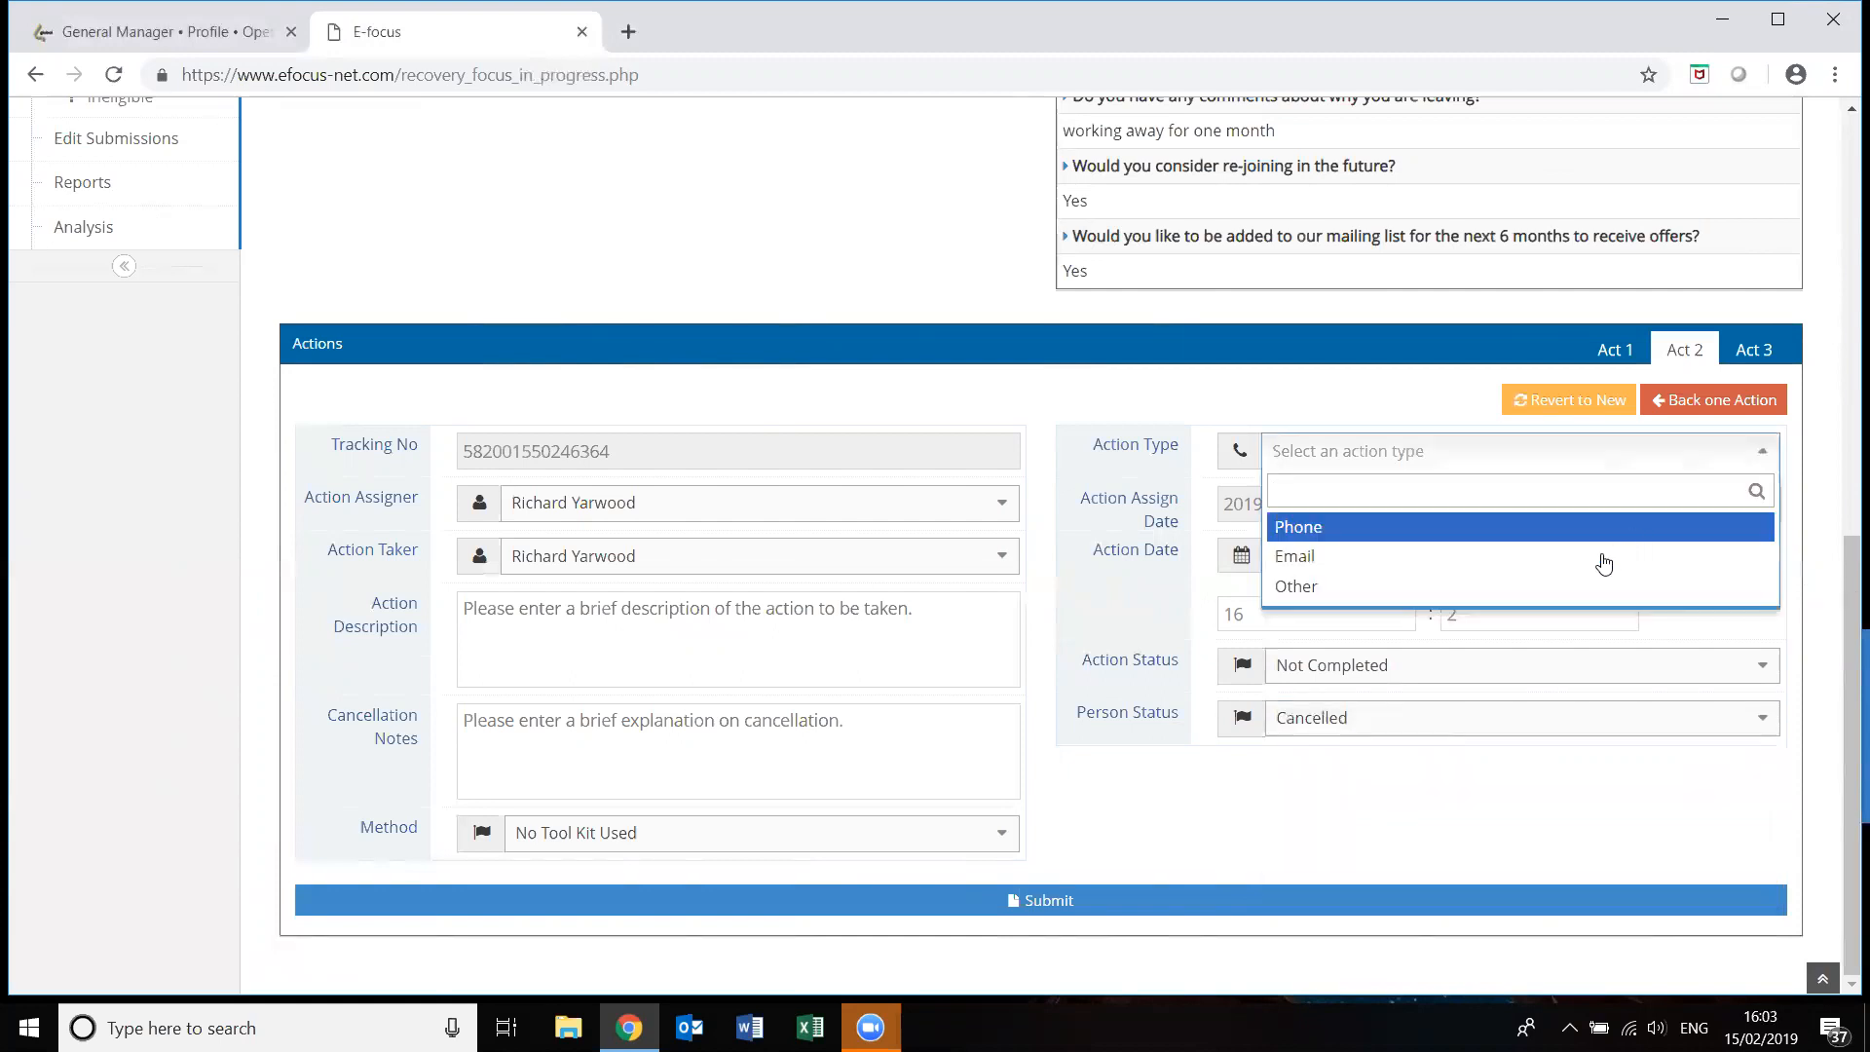
{"action": "left_click", "coordinate": [1632, 524]}
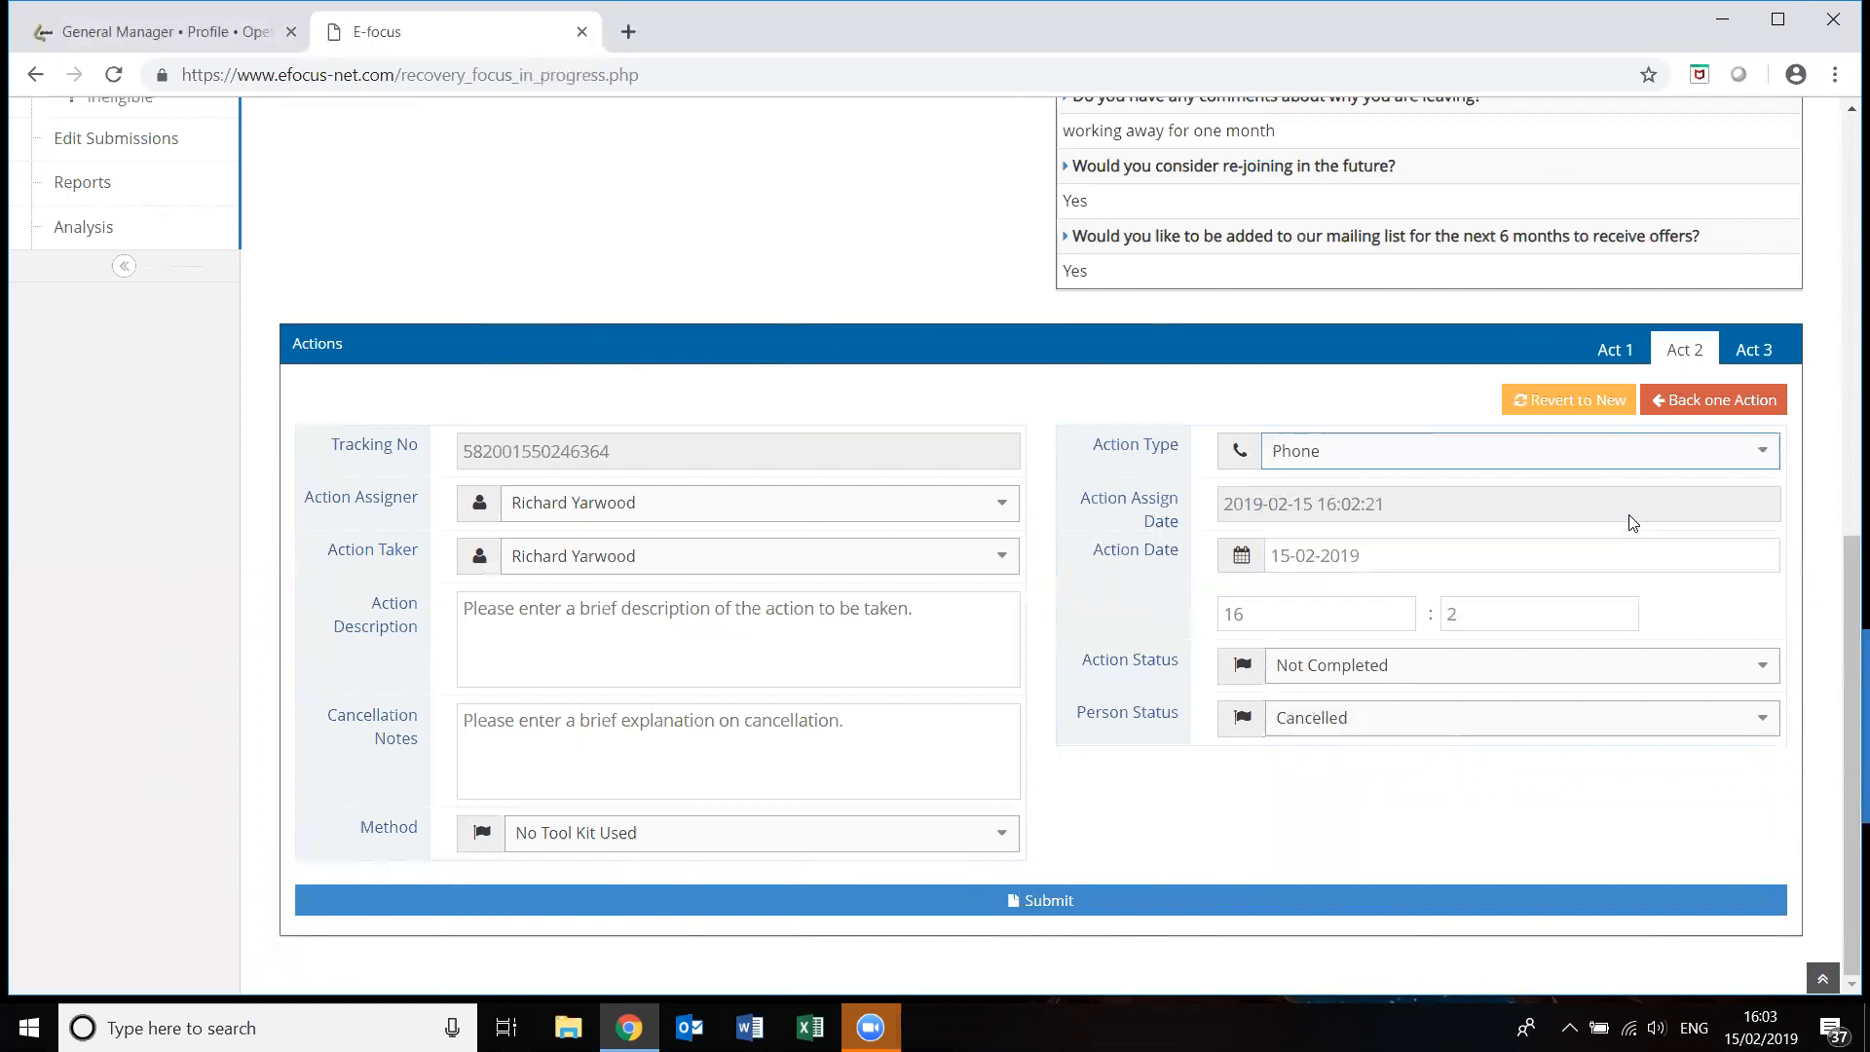
{"action": "left_click", "coordinate": [1763, 668]}
{"action": "left_click", "coordinate": [1588, 772]}
{"action": "left_click", "coordinate": [1765, 723]}
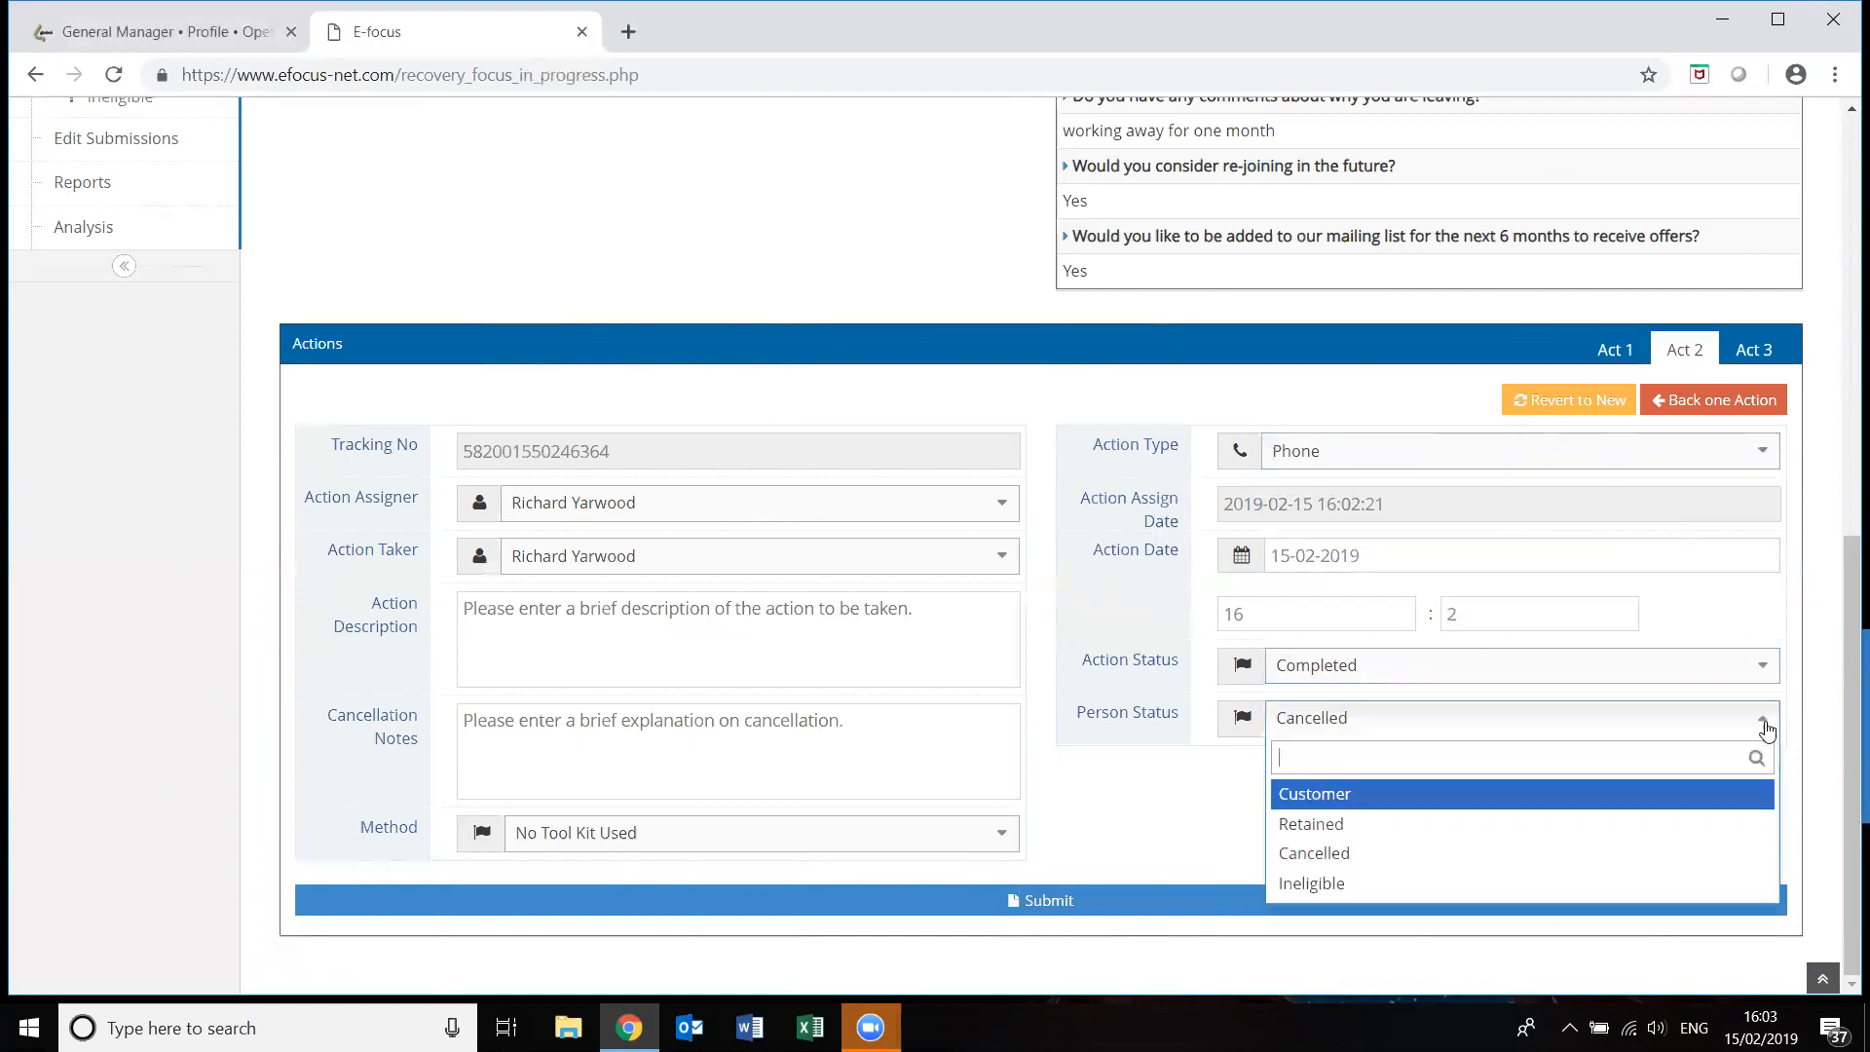
{"action": "left_click", "coordinate": [1477, 836]}
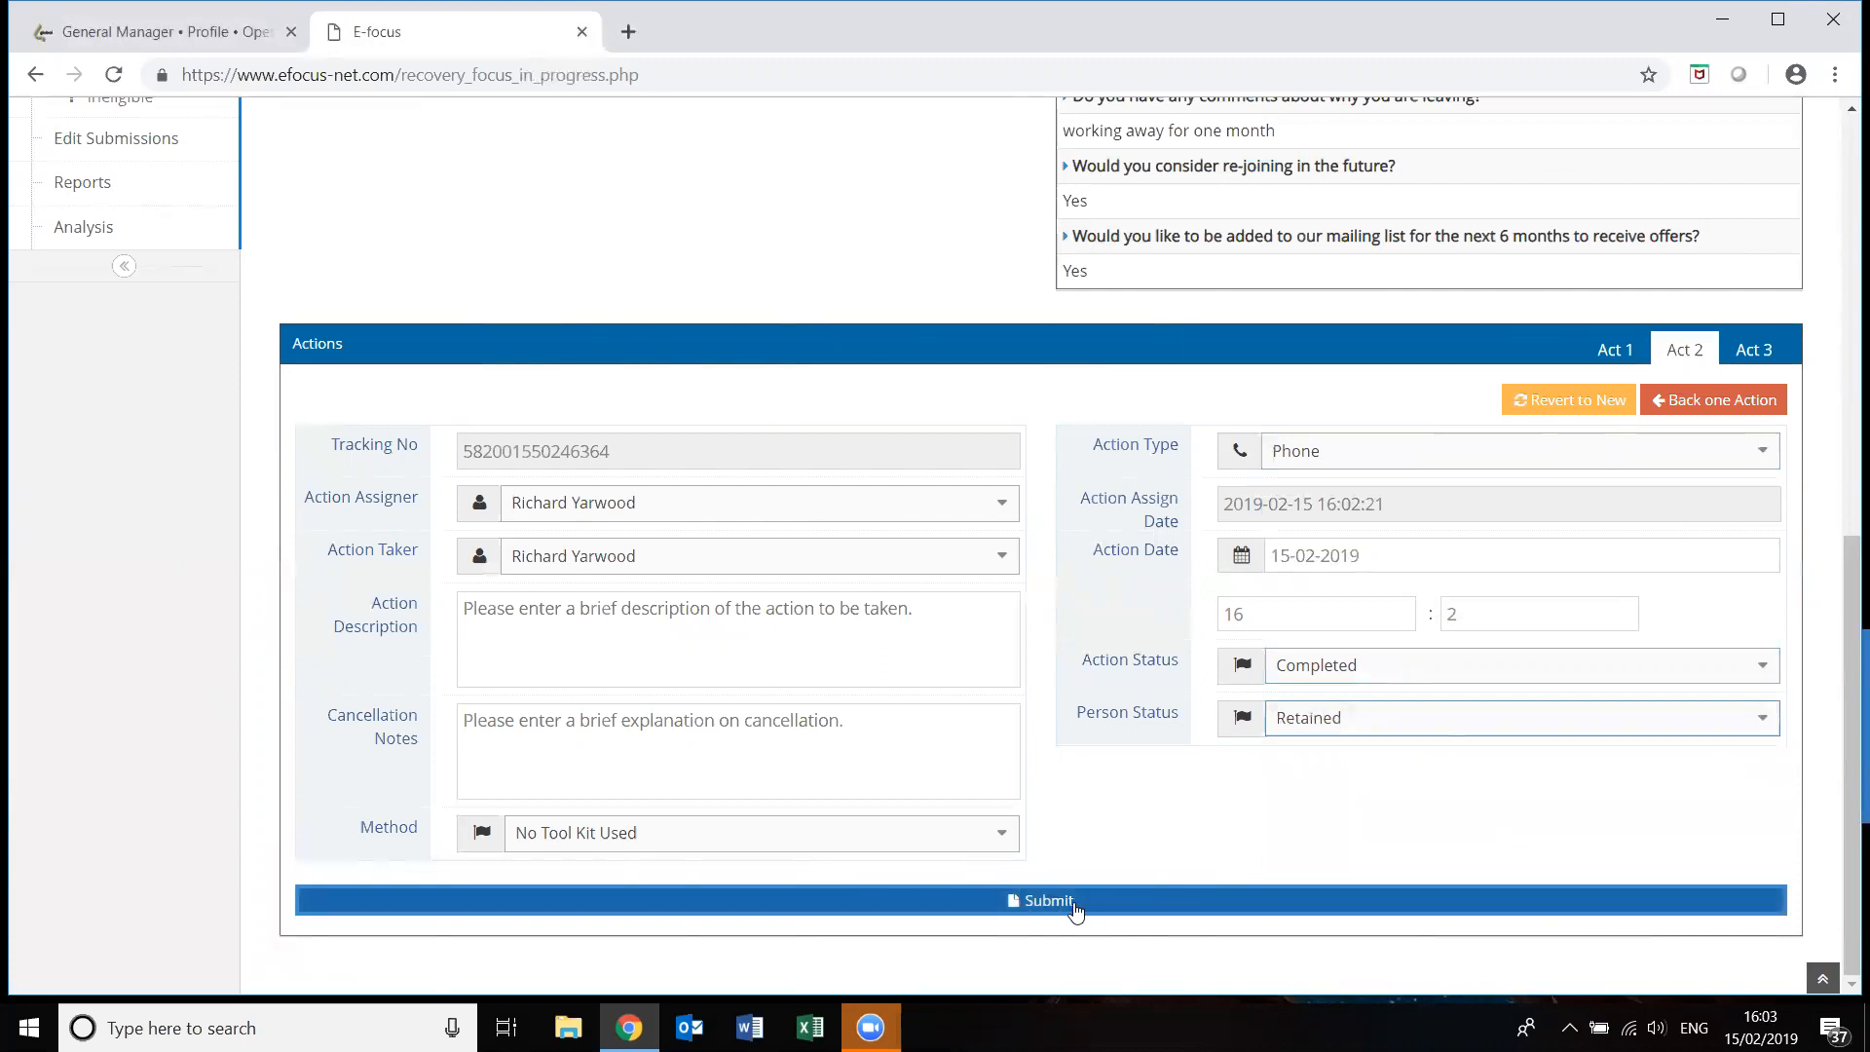
Submit the retention action, check the member in the Retained list, and open Edit Submissions.
{"action": "left_click", "coordinate": [1096, 913]}
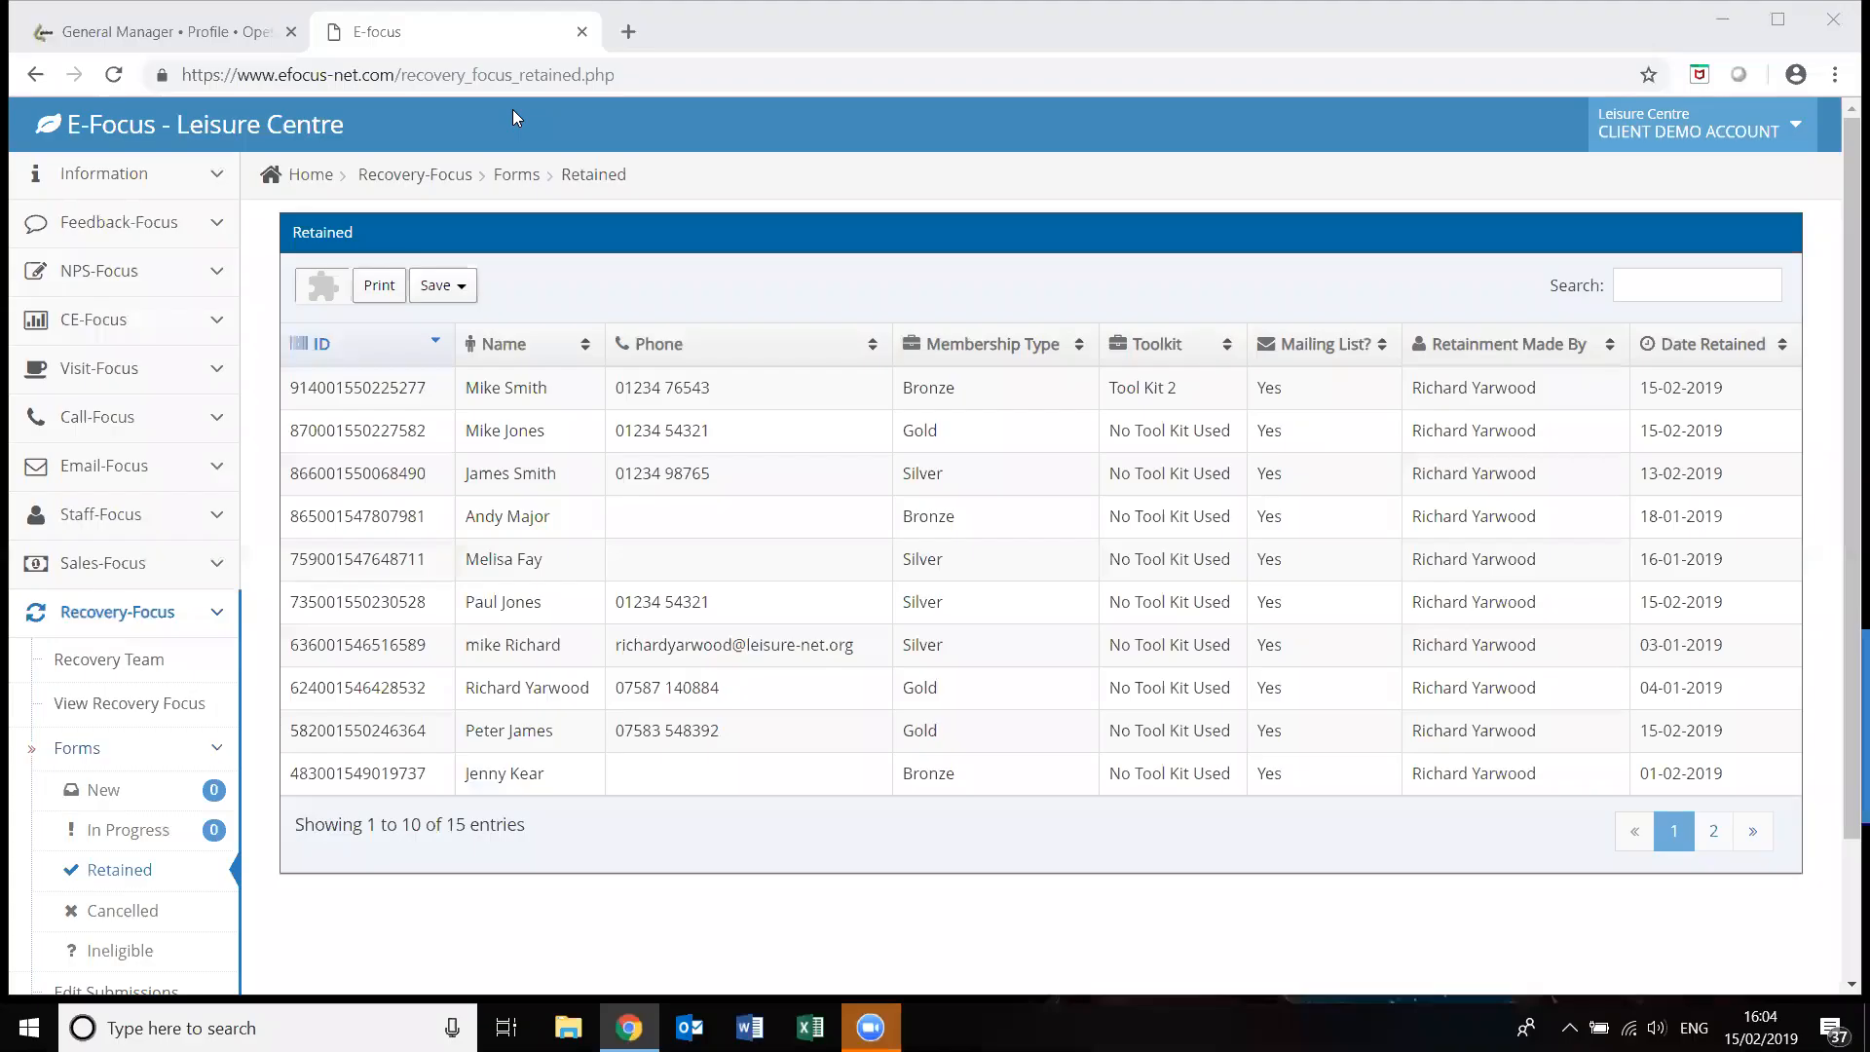
{"action": "scroll", "coordinate": [1805, 481], "scroll_direction": "down", "scroll_amount": 2}
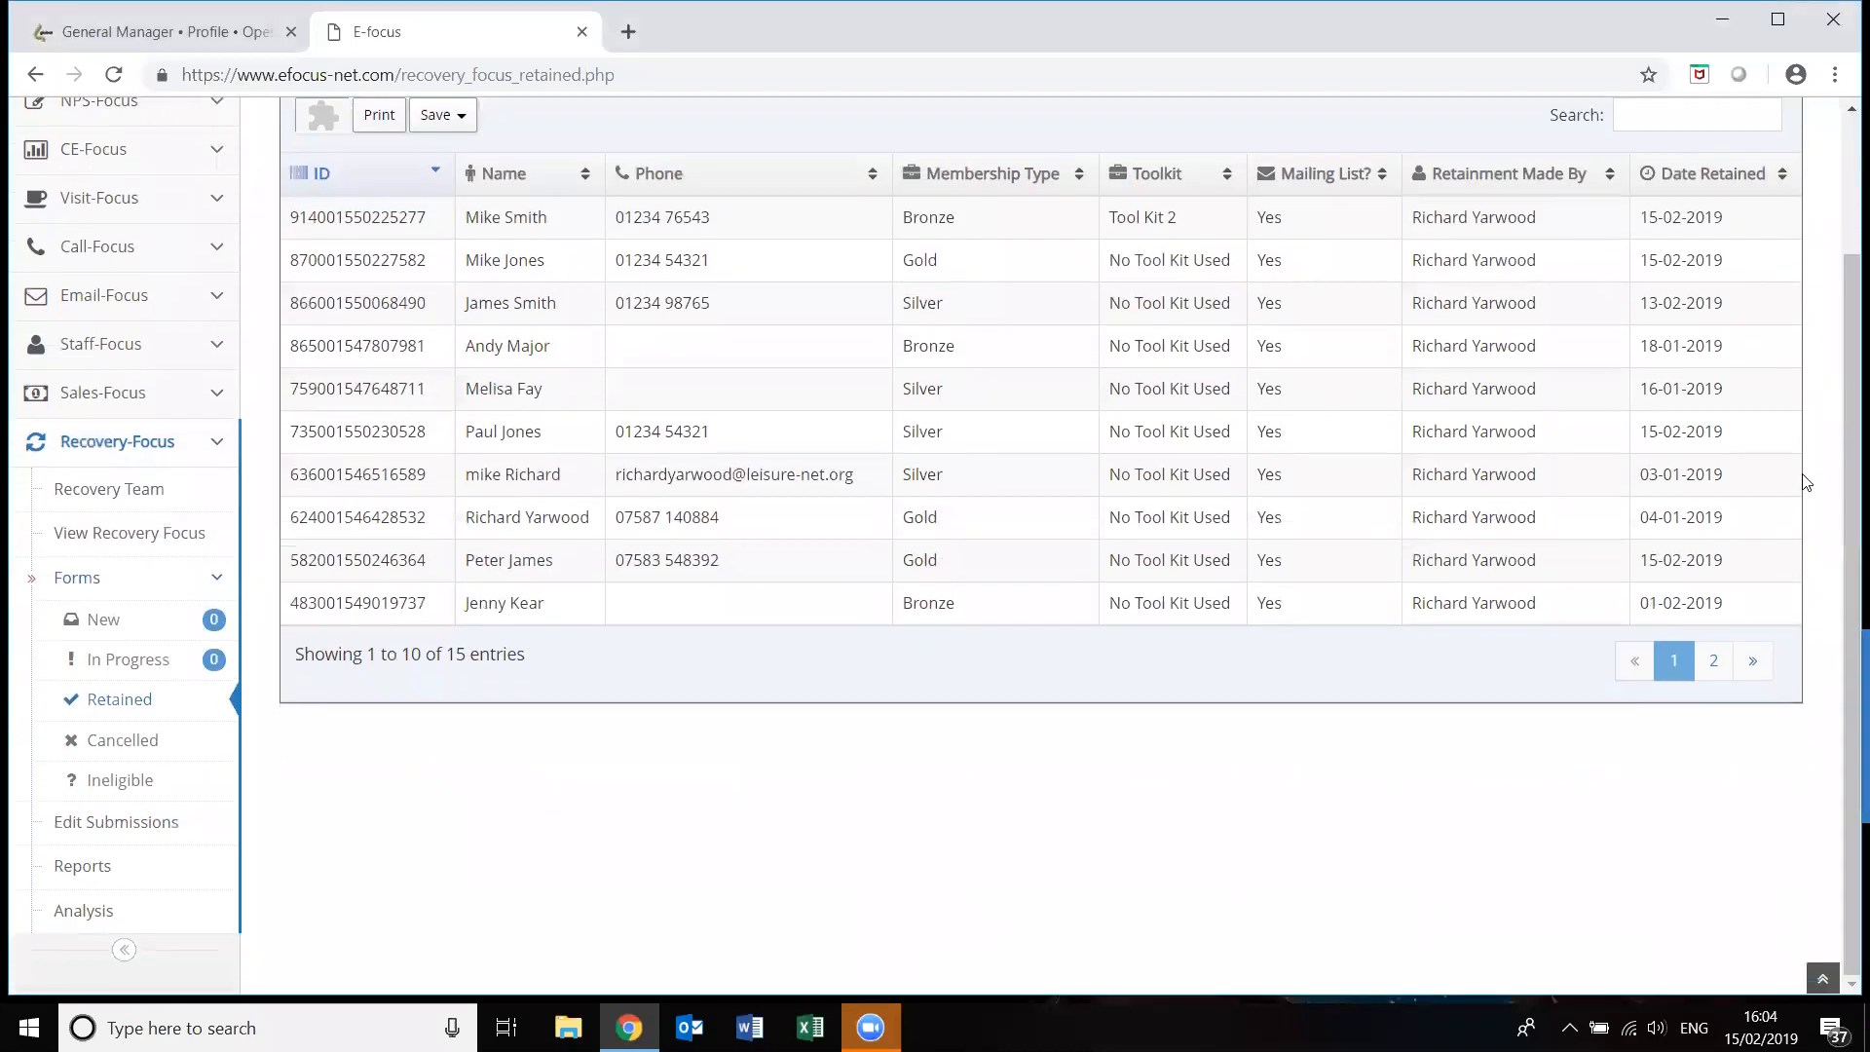
{"action": "left_click", "coordinate": [144, 835]}
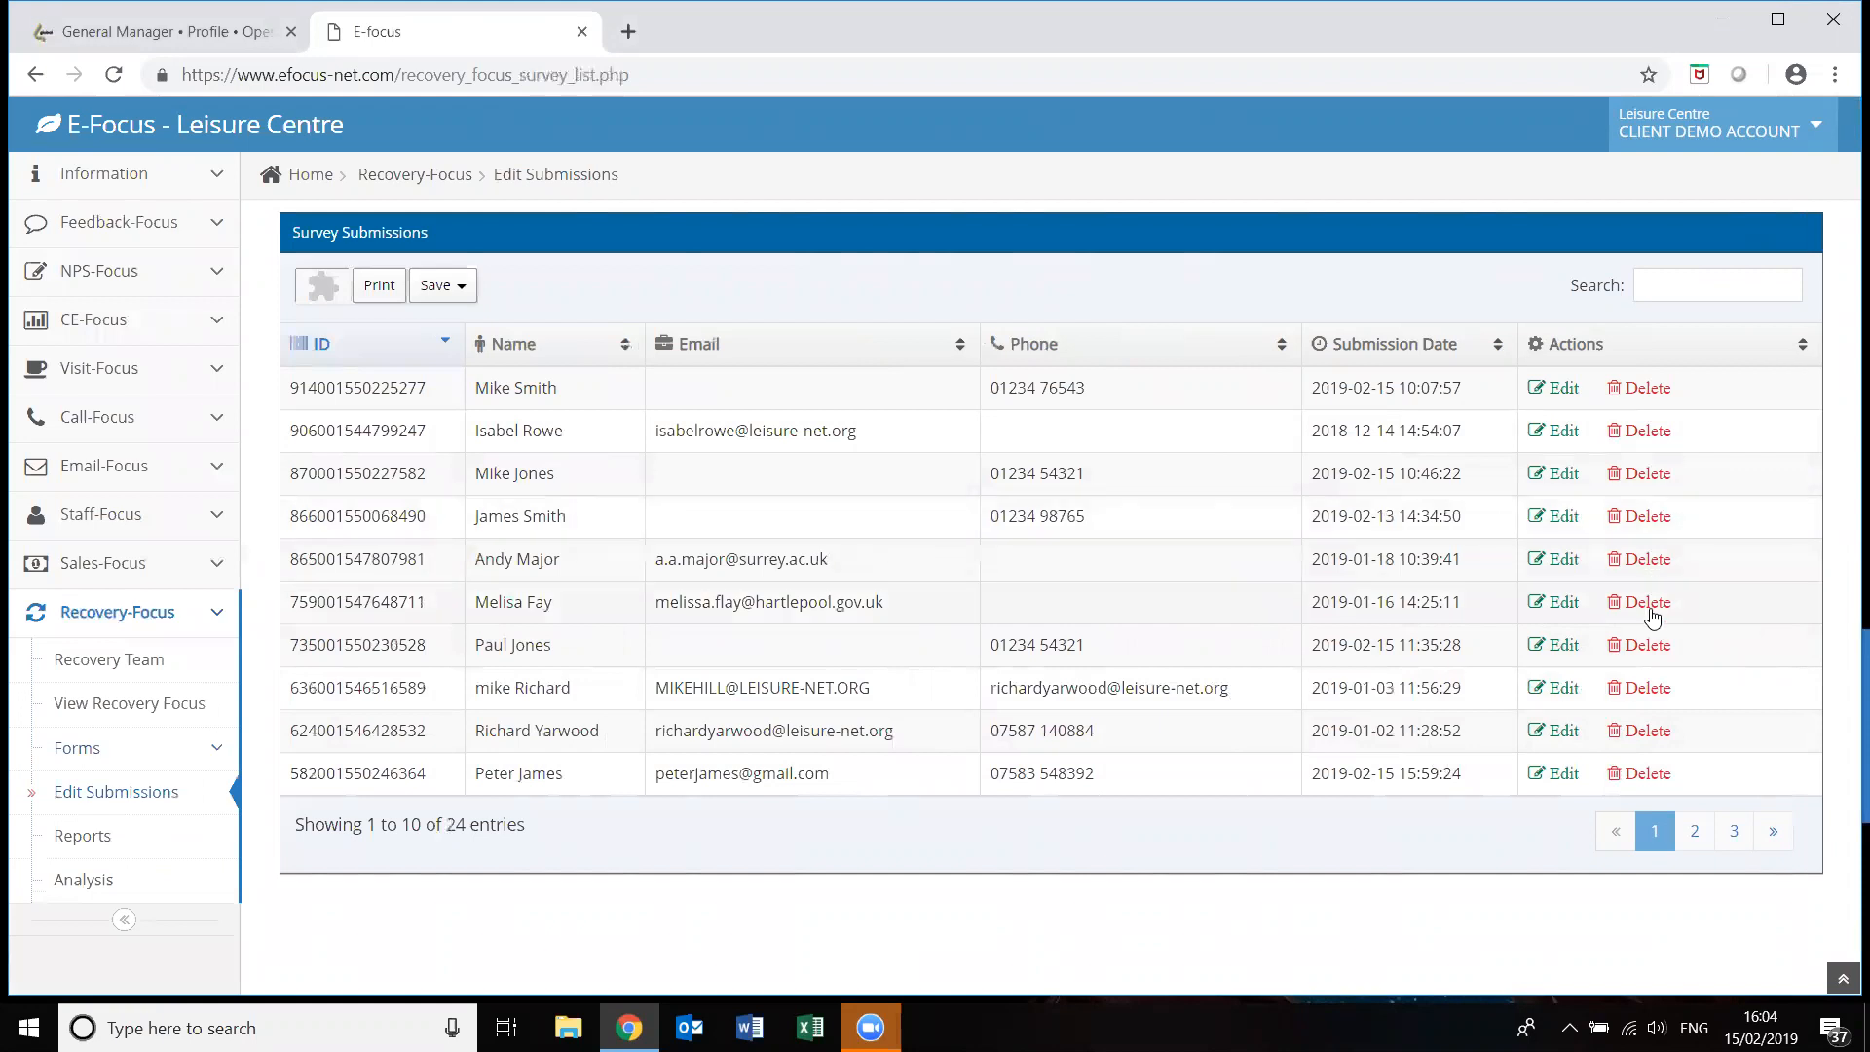
Run the Recovery-Focus KPI report from 05-03-2018 to 15-02-2019 and review its results.
{"action": "left_click", "coordinate": [97, 845]}
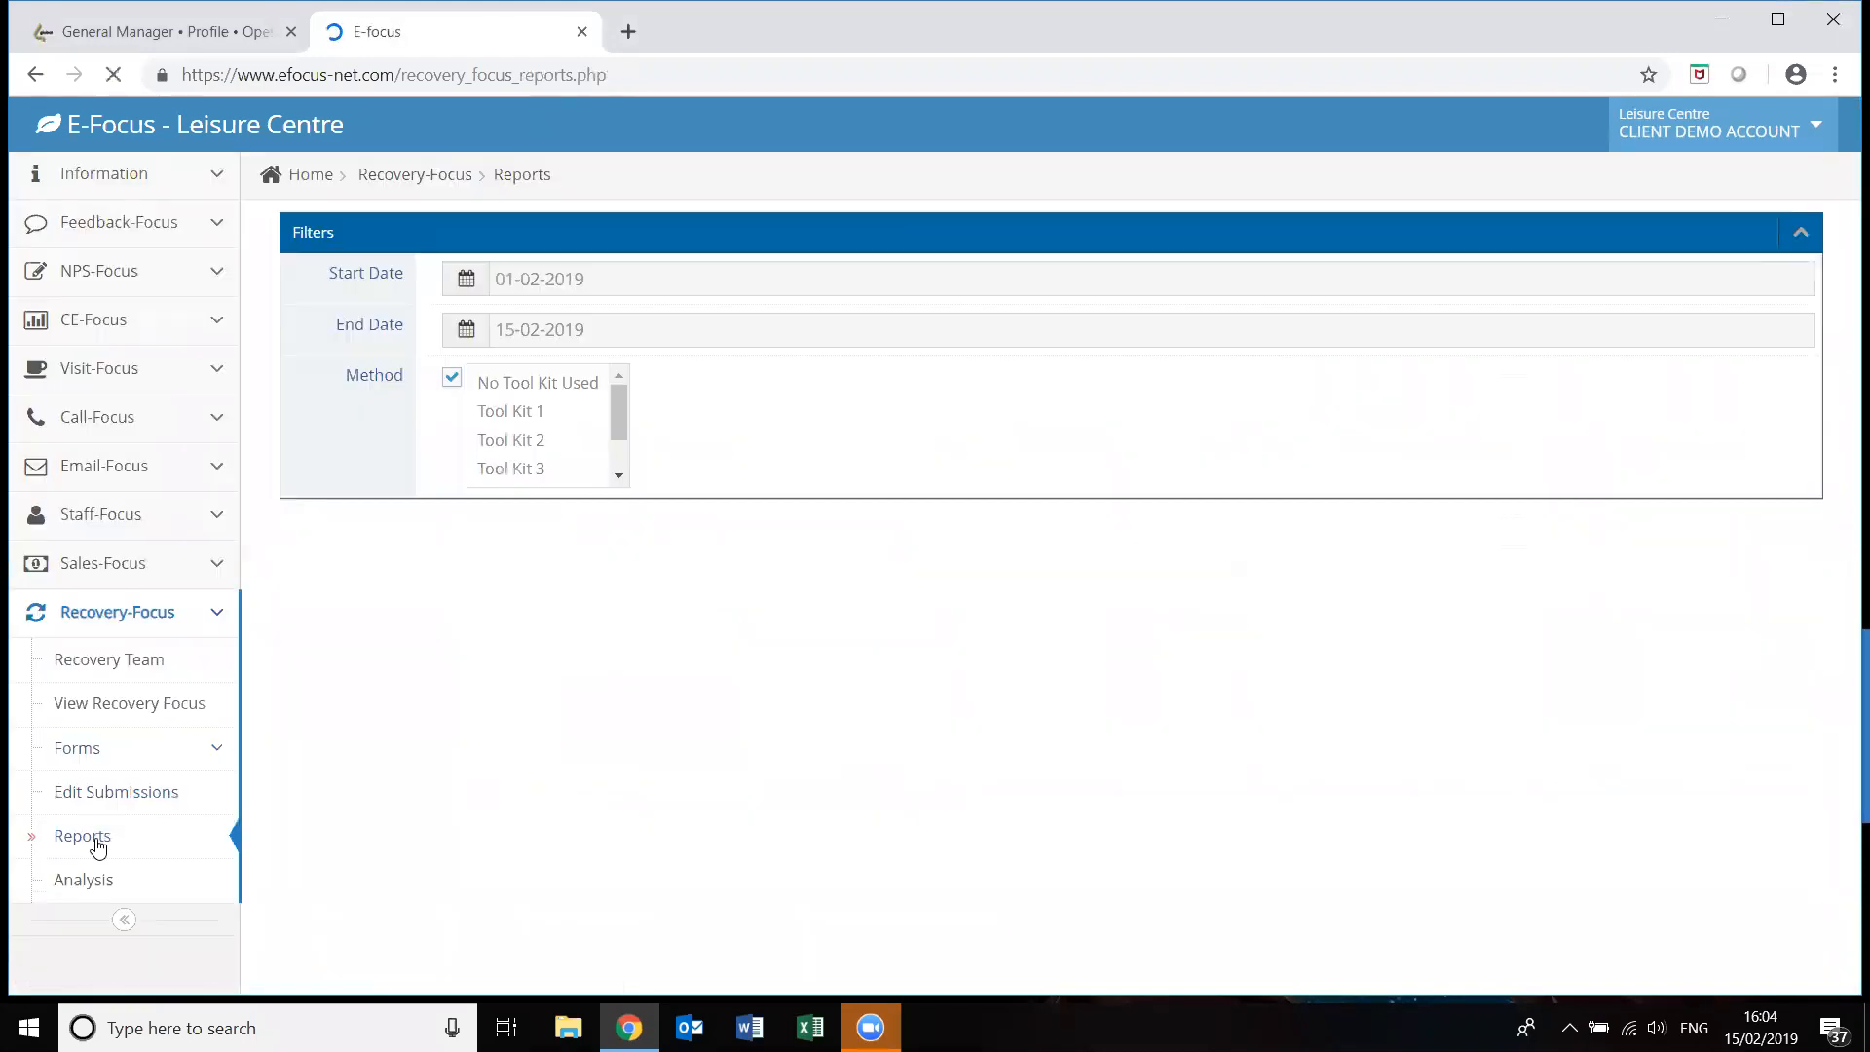
{"action": "left_click", "coordinate": [466, 281]}
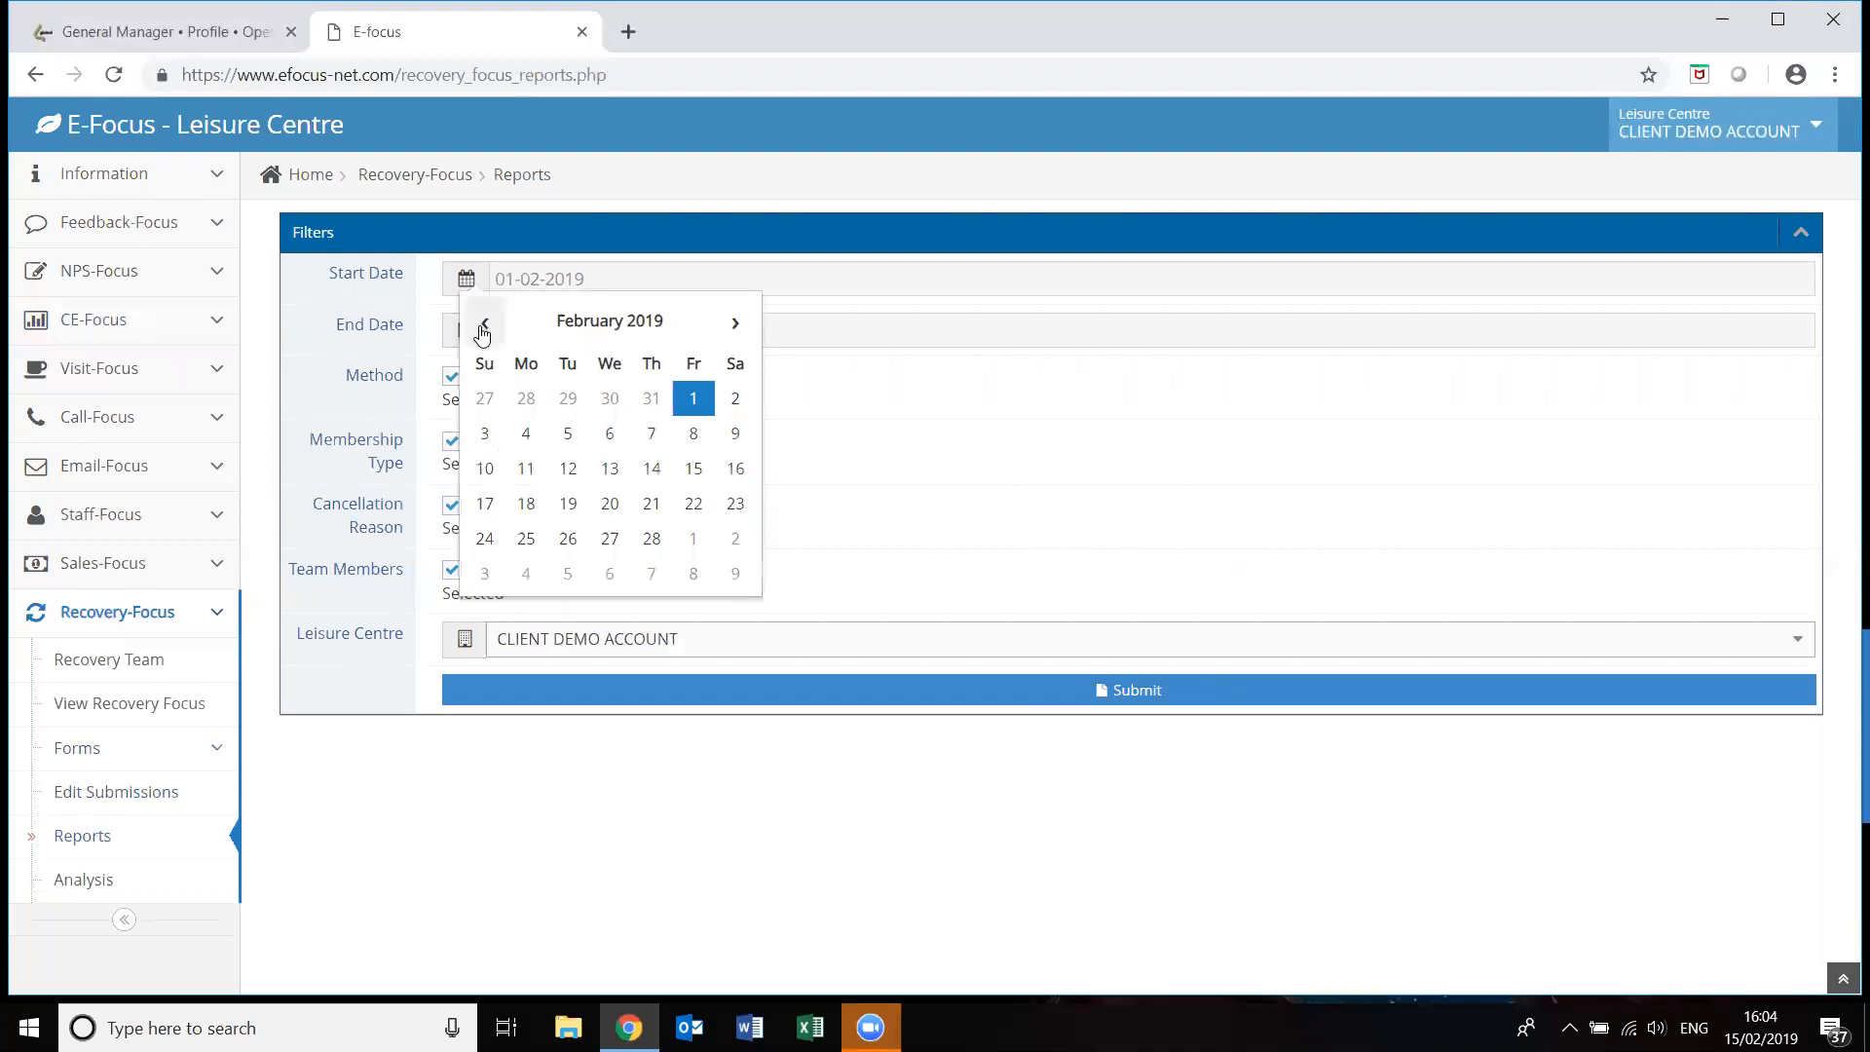
{"action": "left_click", "coordinate": [484, 324]}
{"action": "left_click", "coordinate": [484, 325]}
{"action": "left_click", "coordinate": [484, 325]}
{"action": "left_click", "coordinate": [485, 324]}
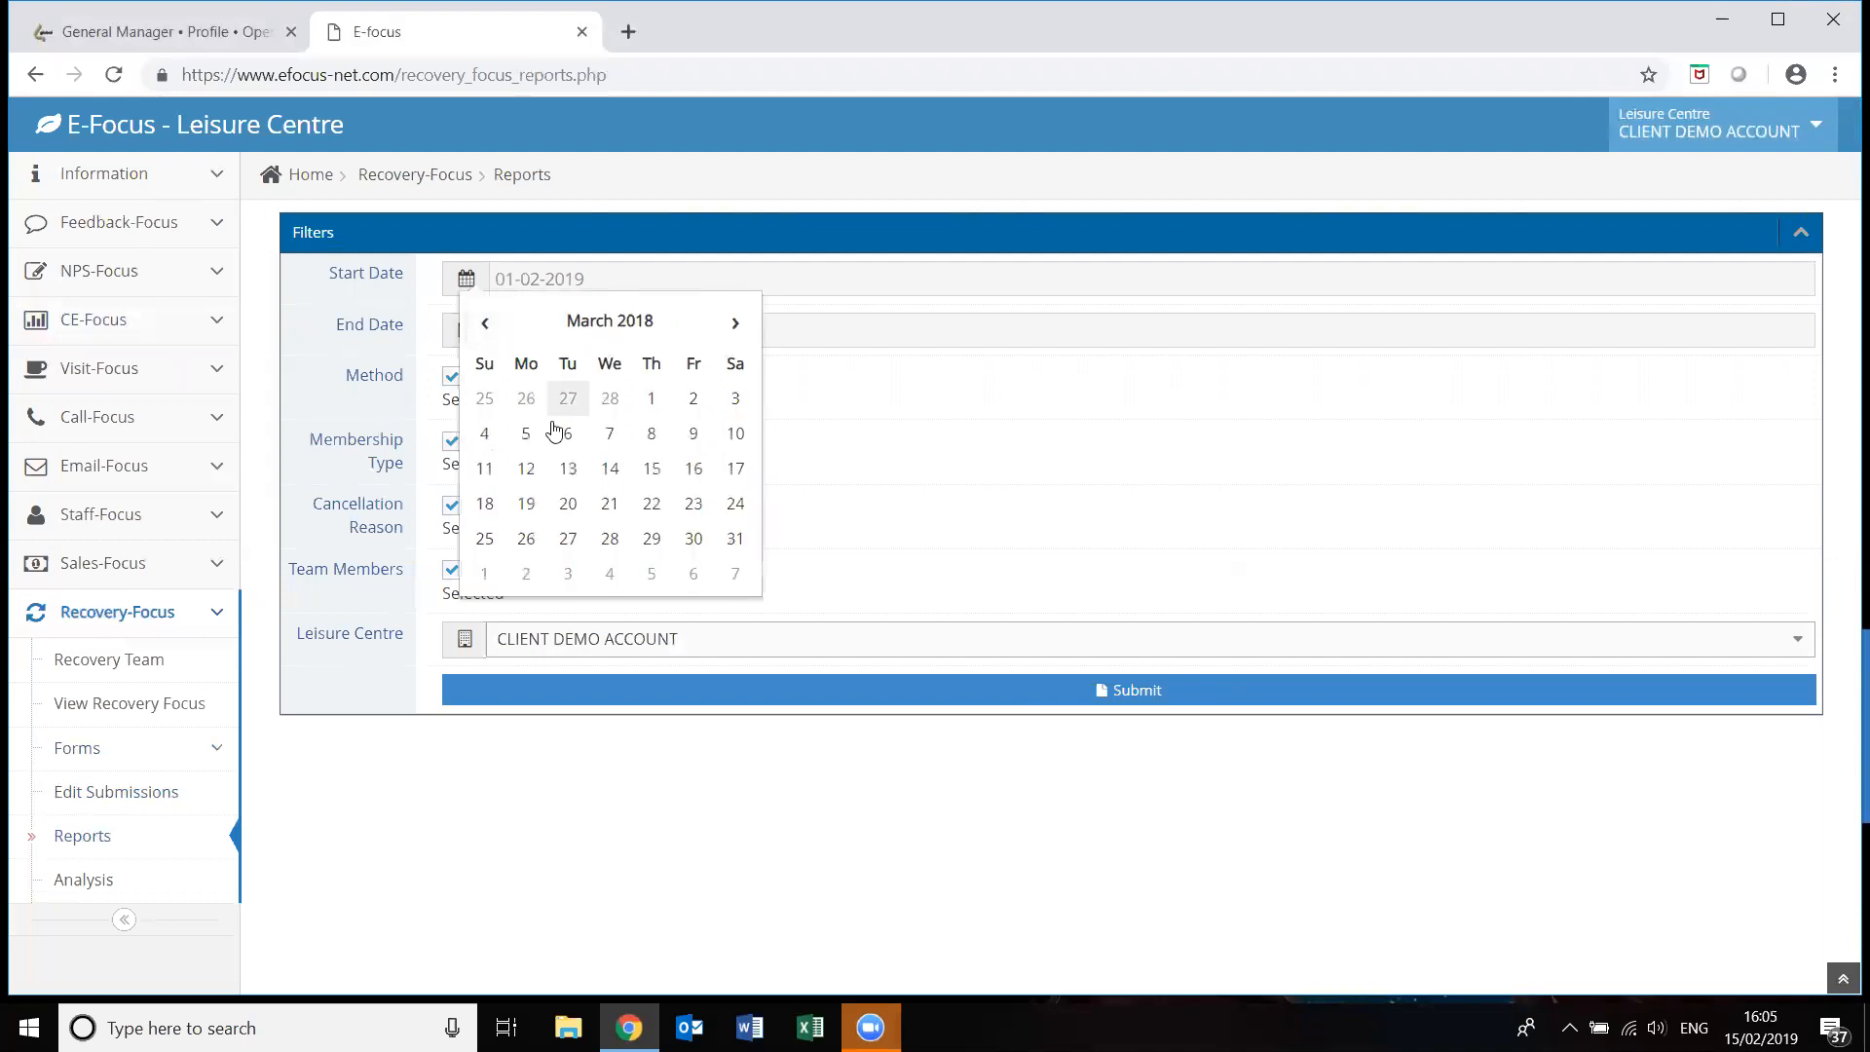
{"action": "left_click", "coordinate": [526, 433]}
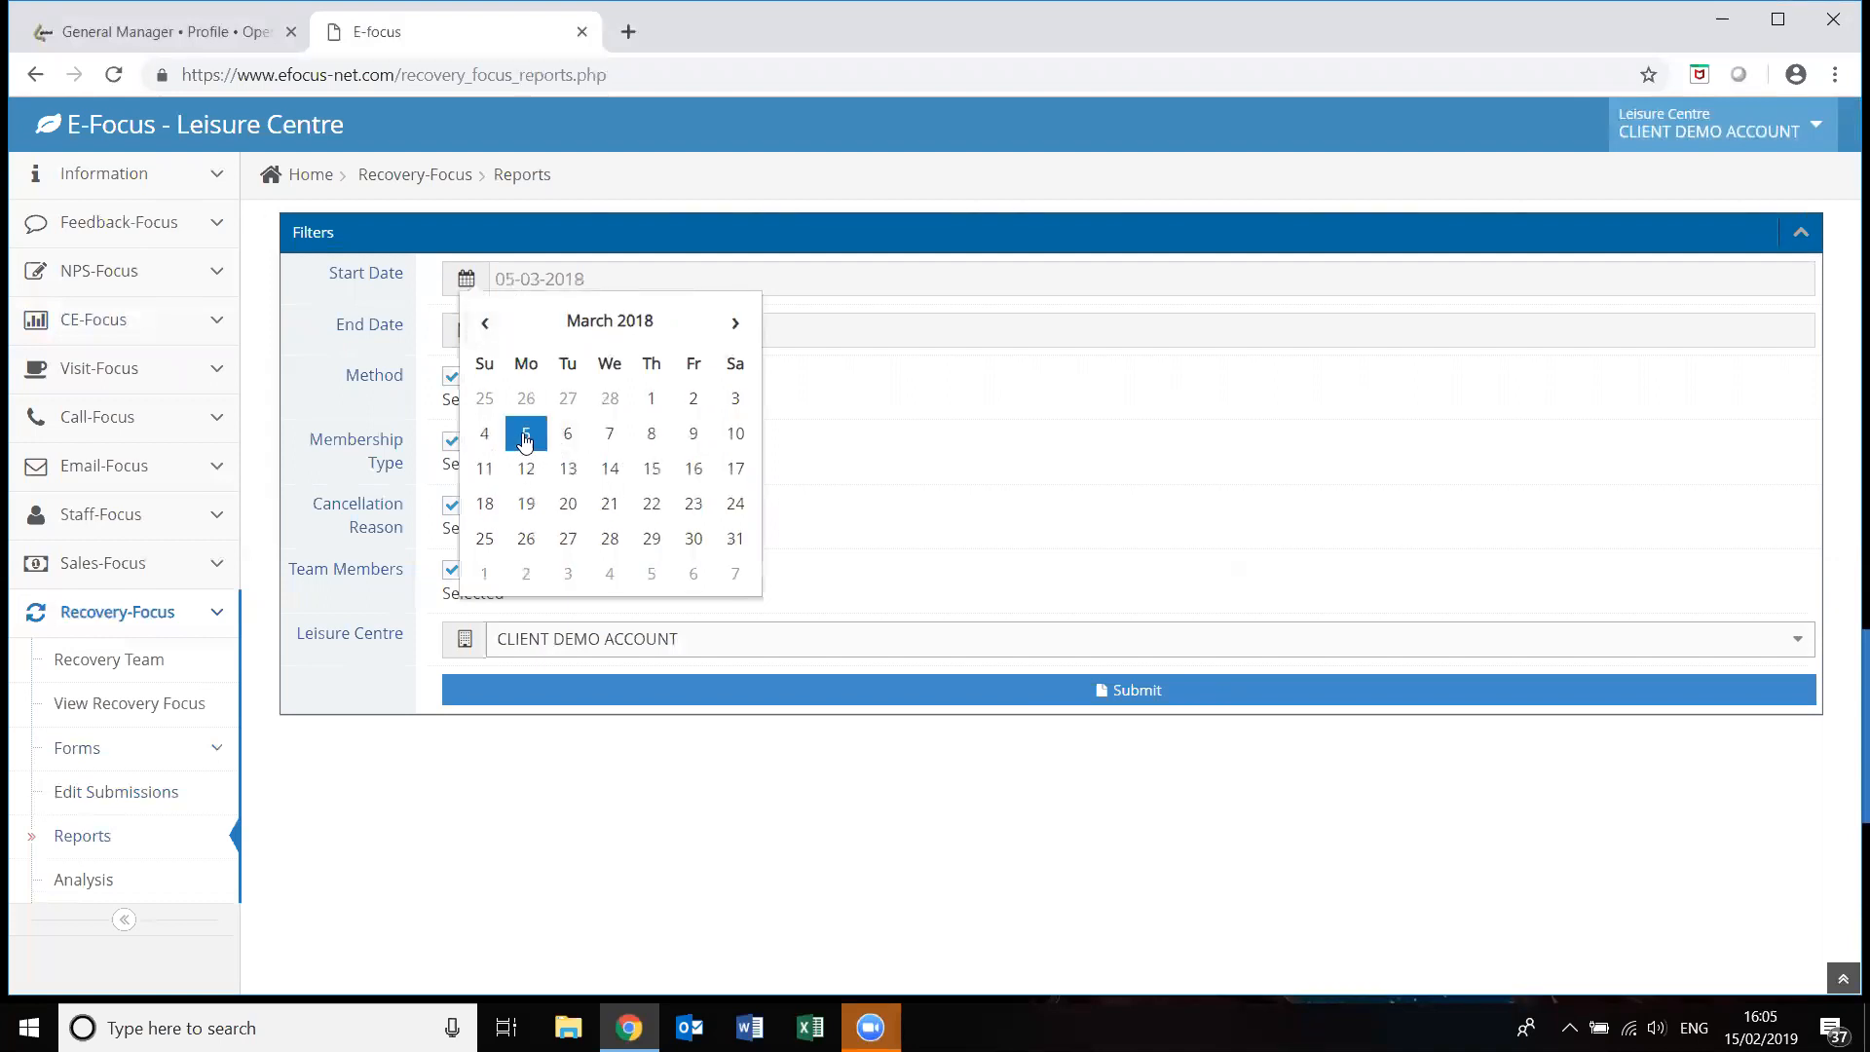
{"action": "left_click", "coordinate": [964, 694]}
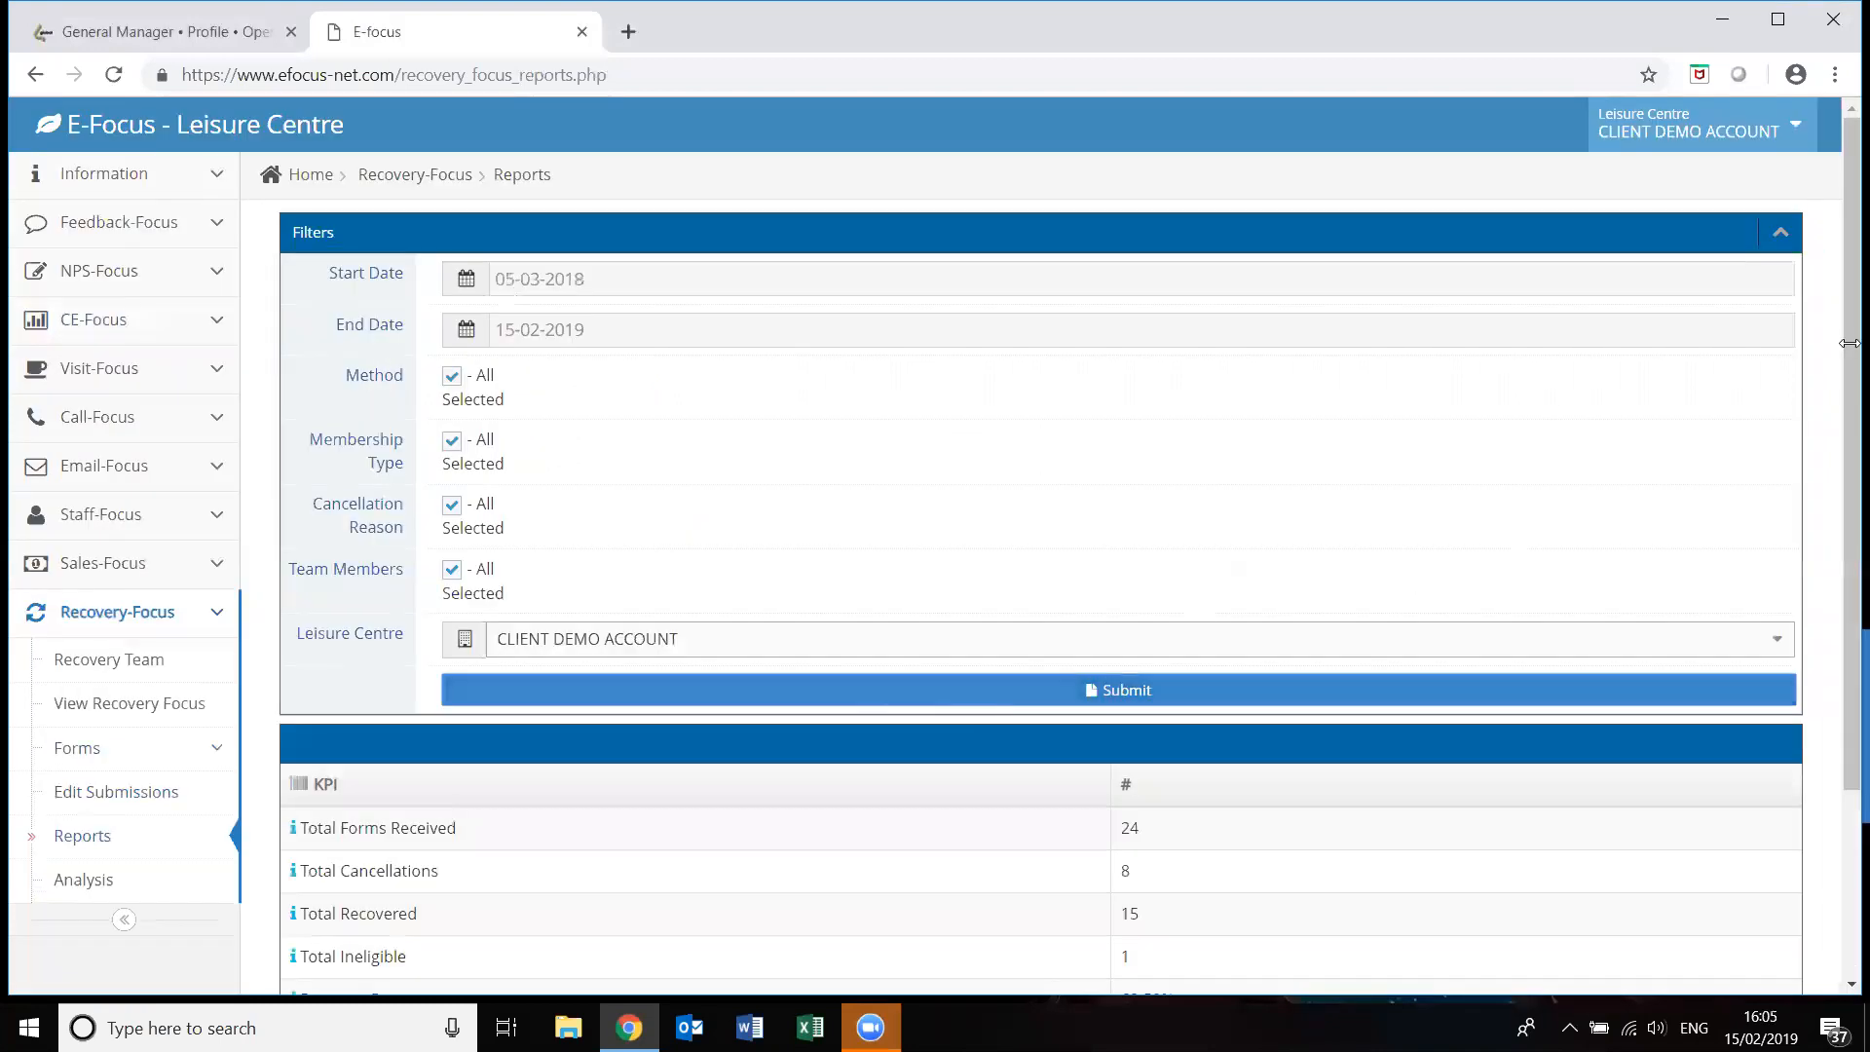
{"action": "scroll", "coordinate": [1809, 574], "scroll_direction": "down", "scroll_amount": 1}
{"action": "scroll", "coordinate": [1808, 574], "scroll_direction": "down", "scroll_amount": 2}
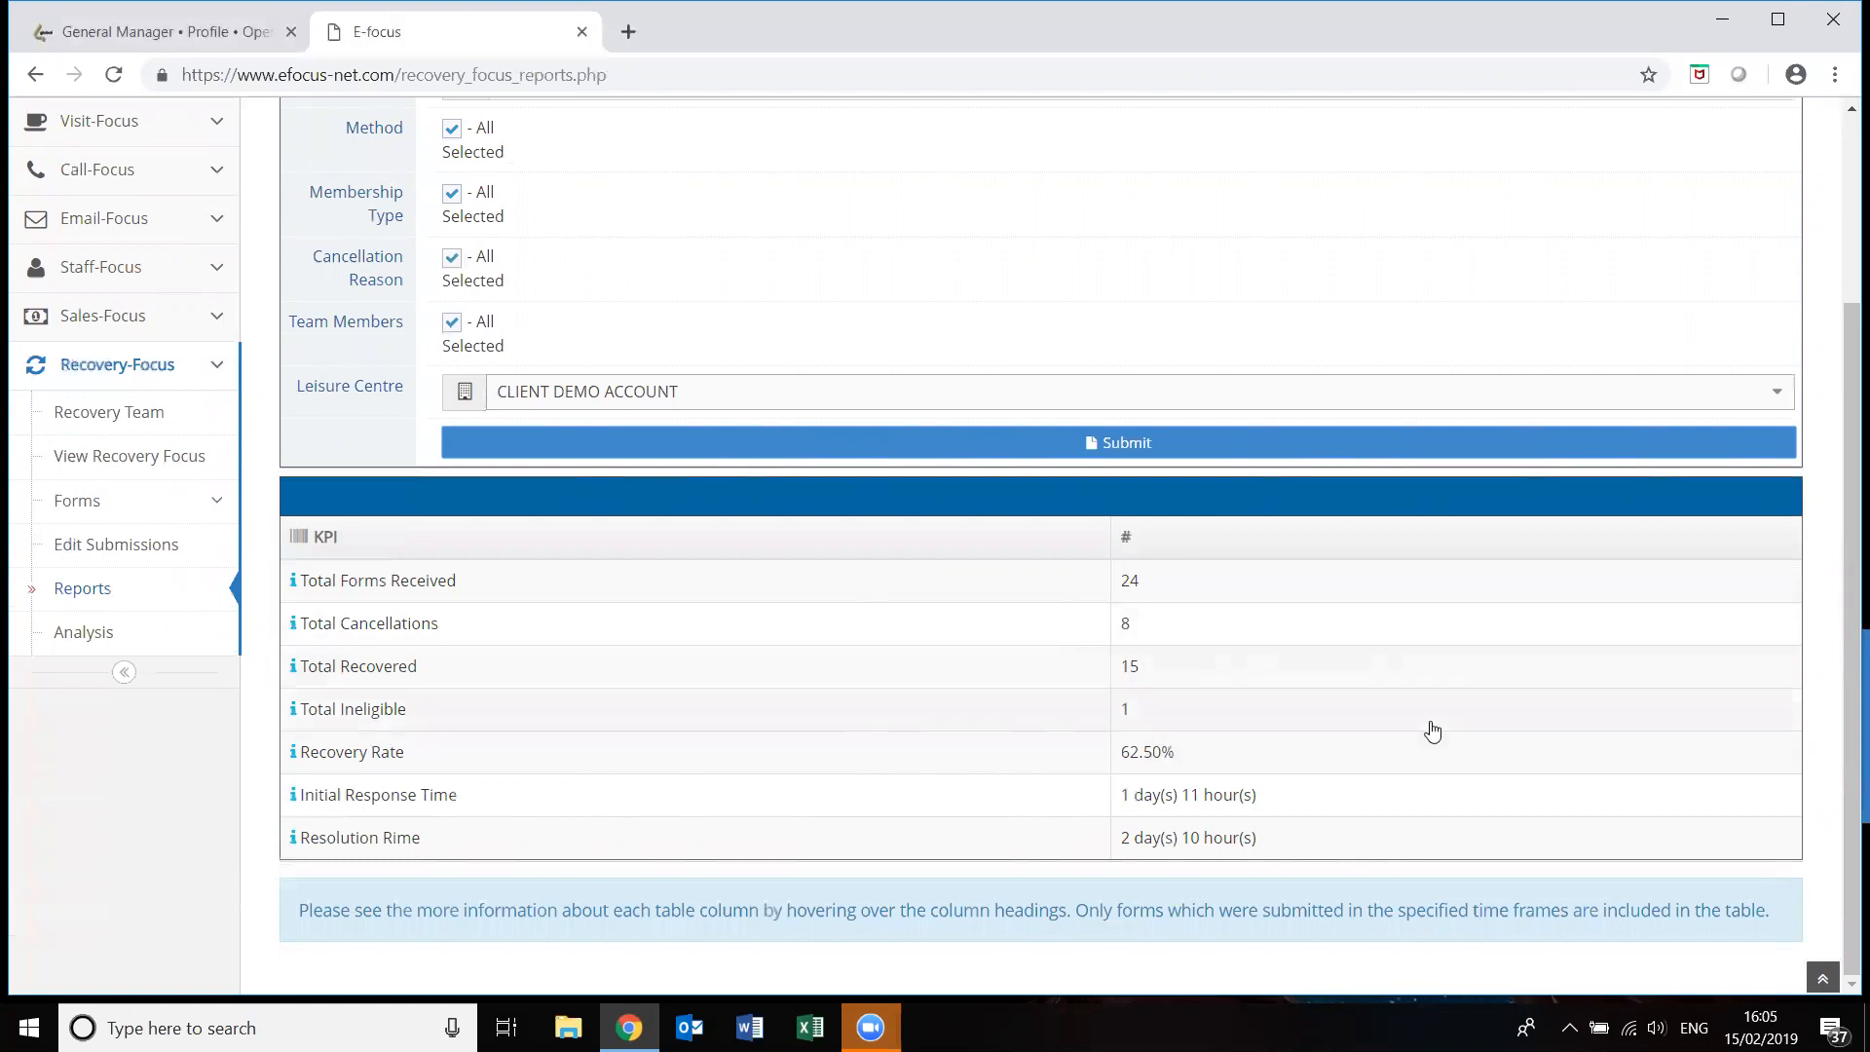
Generate the Recovery-Focus analysis charts with start date 06-11-2017.
{"action": "left_click", "coordinate": [93, 642]}
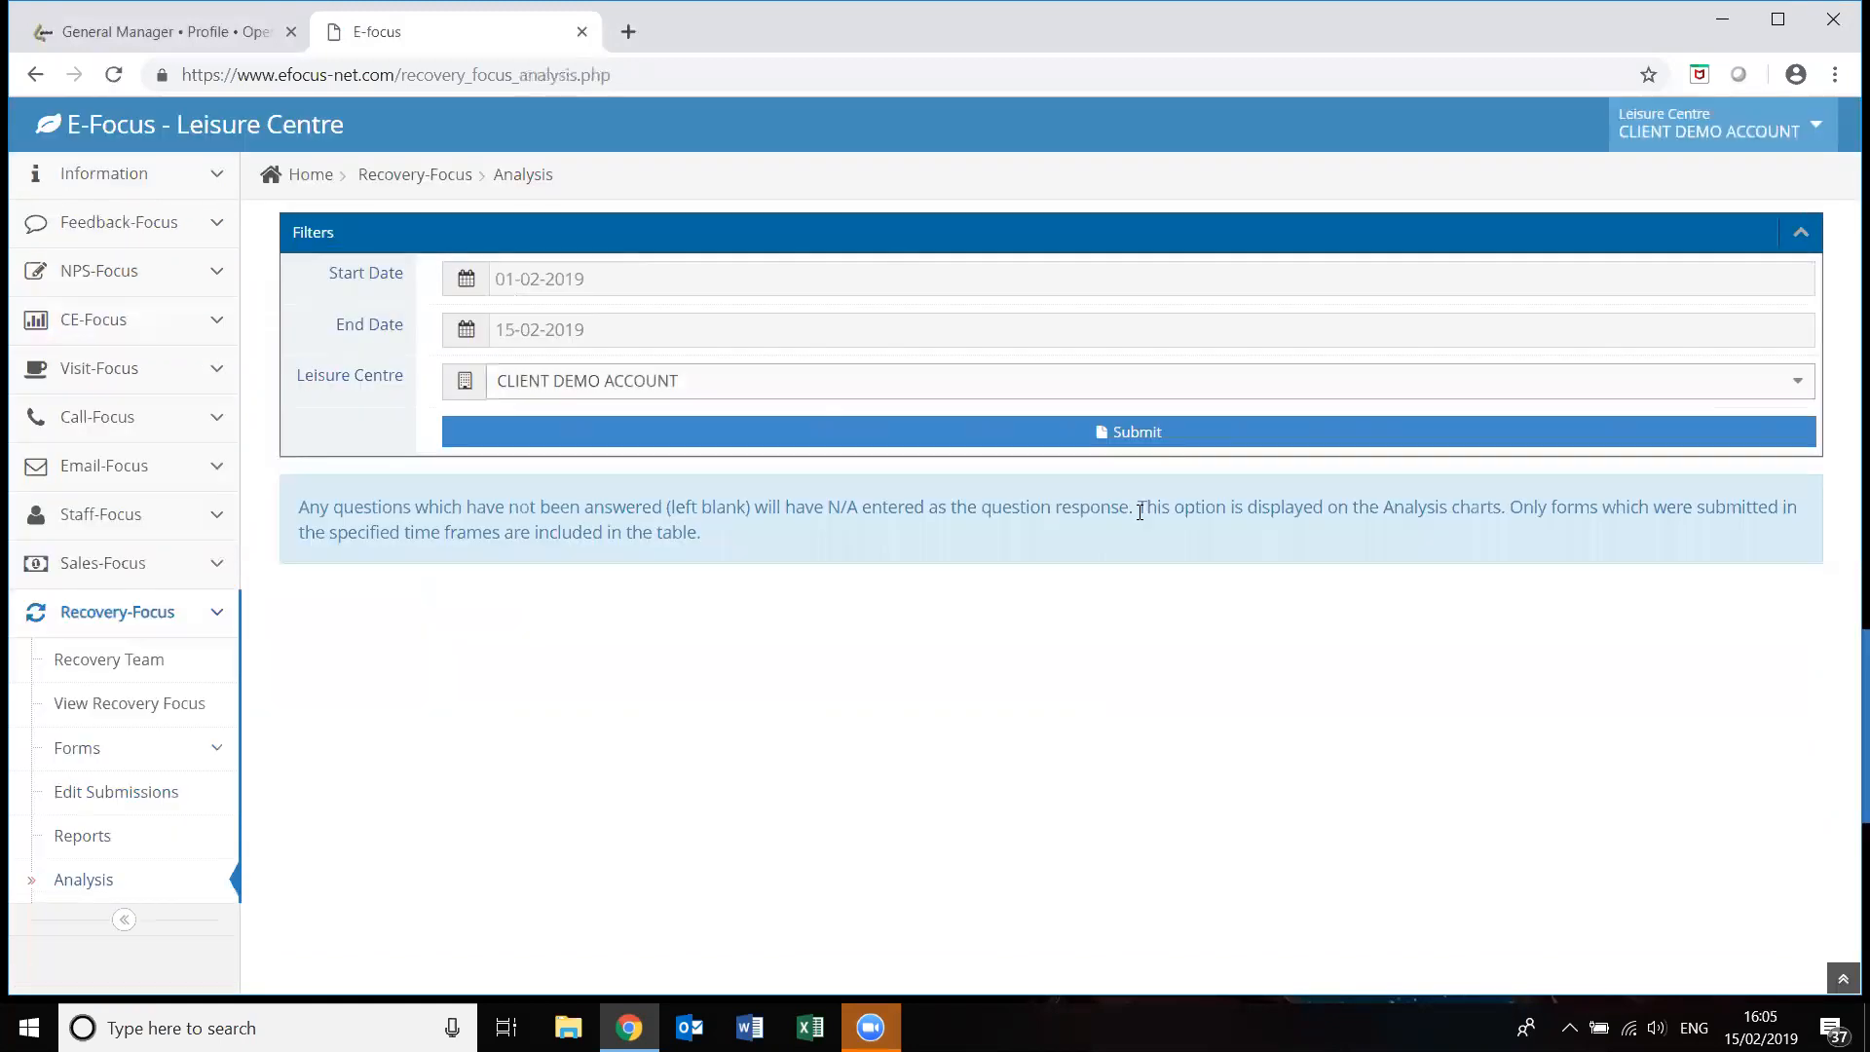
{"action": "left_click", "coordinate": [495, 283]}
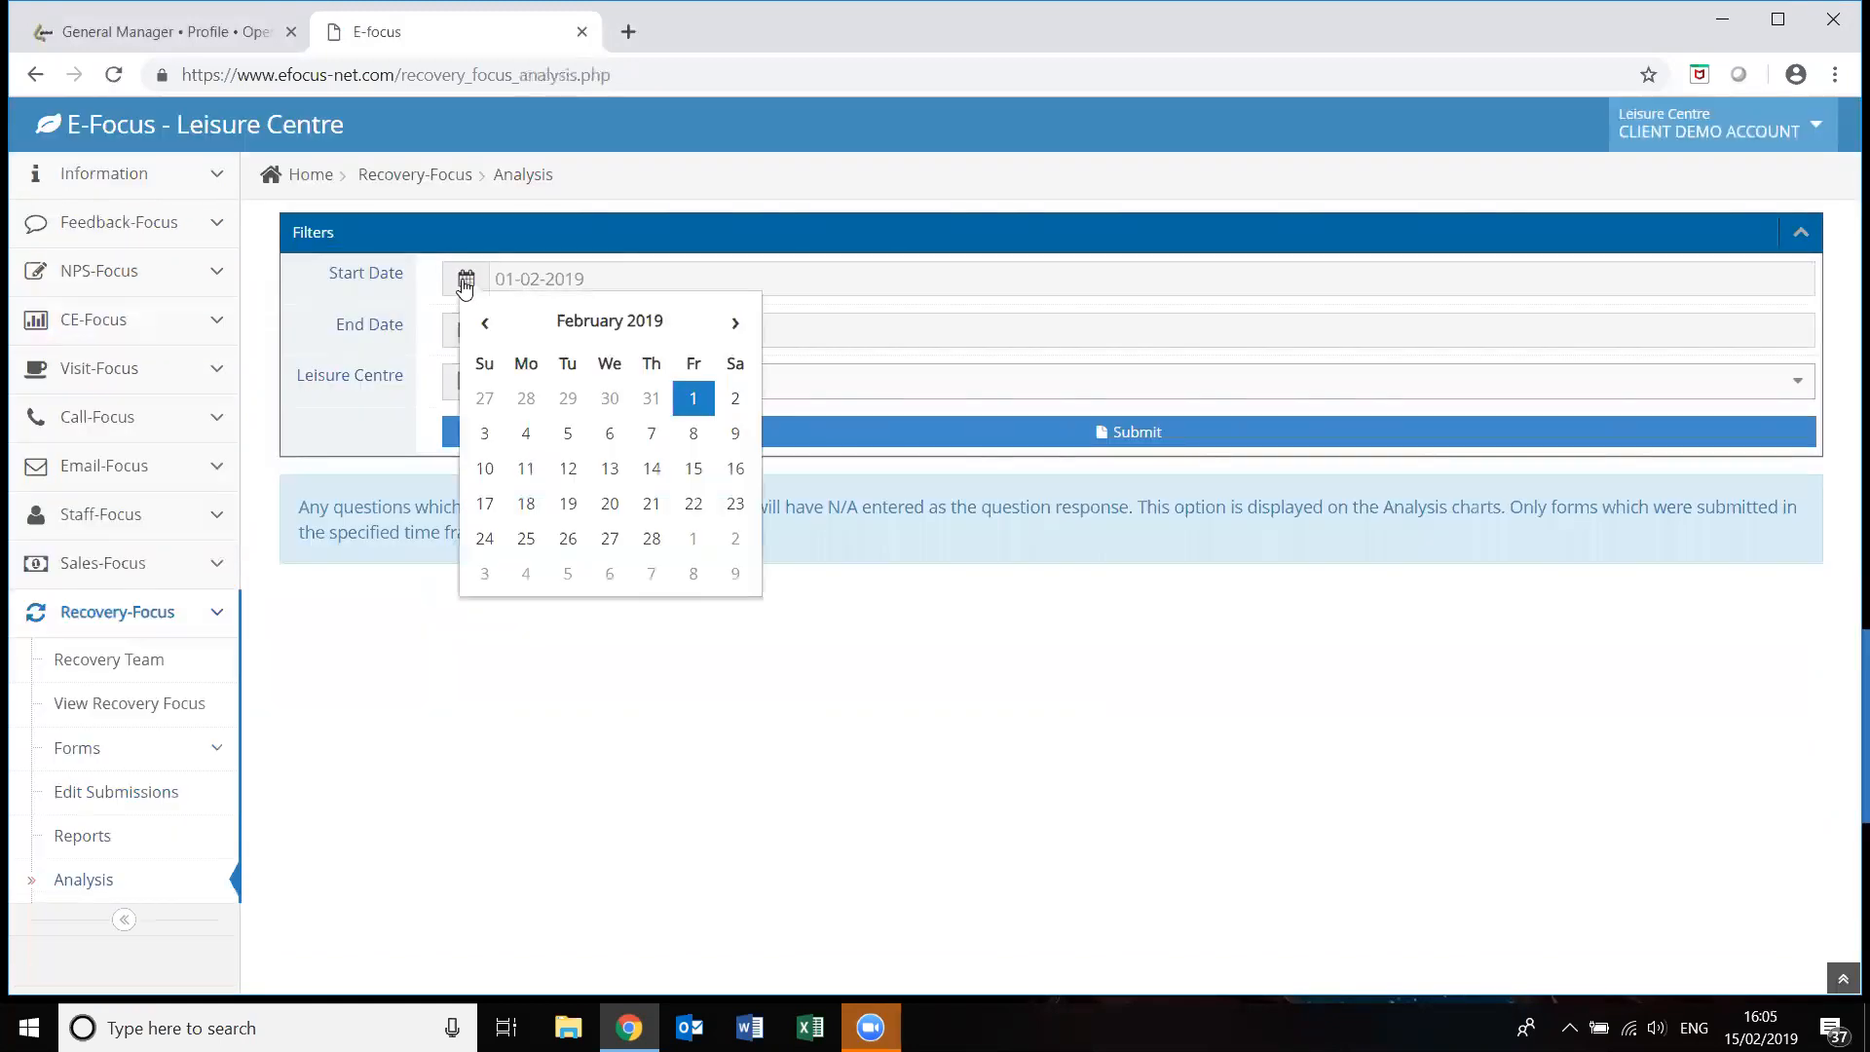
{"action": "left_click", "coordinate": [487, 323]}
{"action": "left_click", "coordinate": [487, 323]}
{"action": "left_click", "coordinate": [487, 323]}
{"action": "left_click", "coordinate": [487, 323]}
{"action": "left_click", "coordinate": [487, 323]}
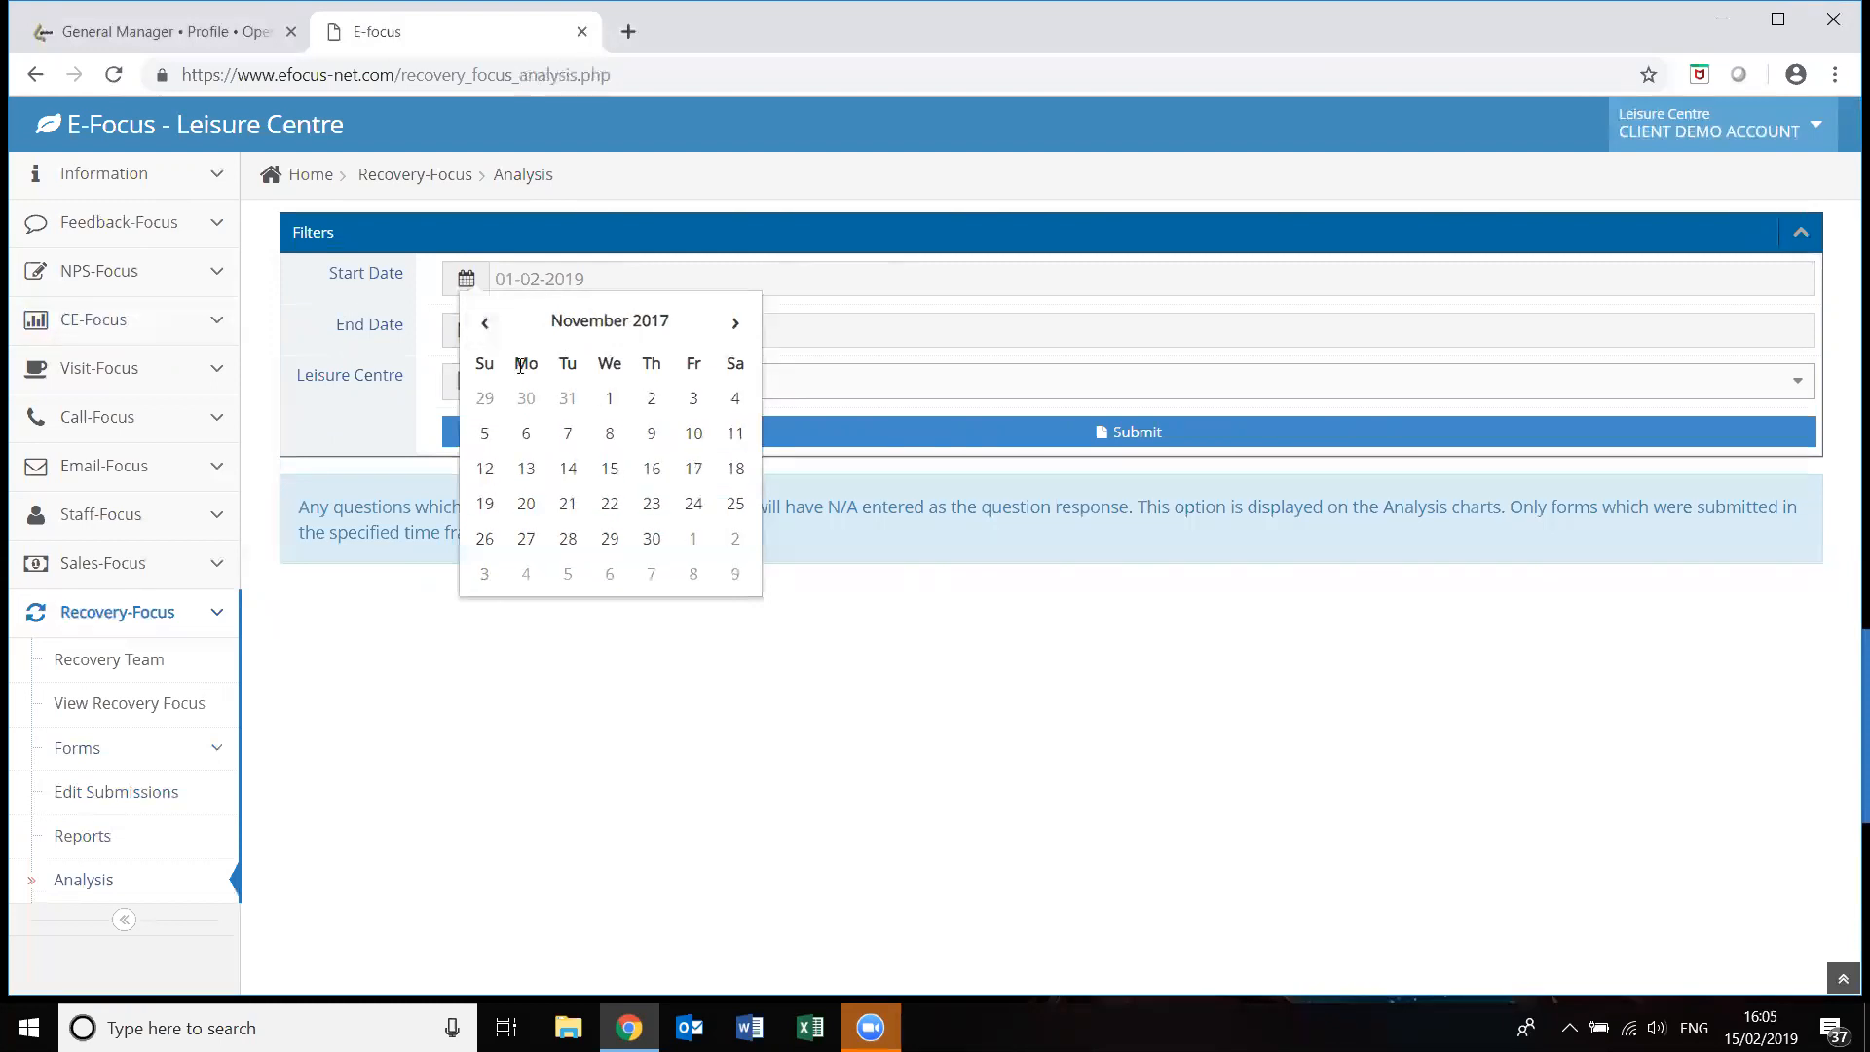
{"action": "left_click", "coordinate": [526, 437]}
{"action": "left_click", "coordinate": [890, 440]}
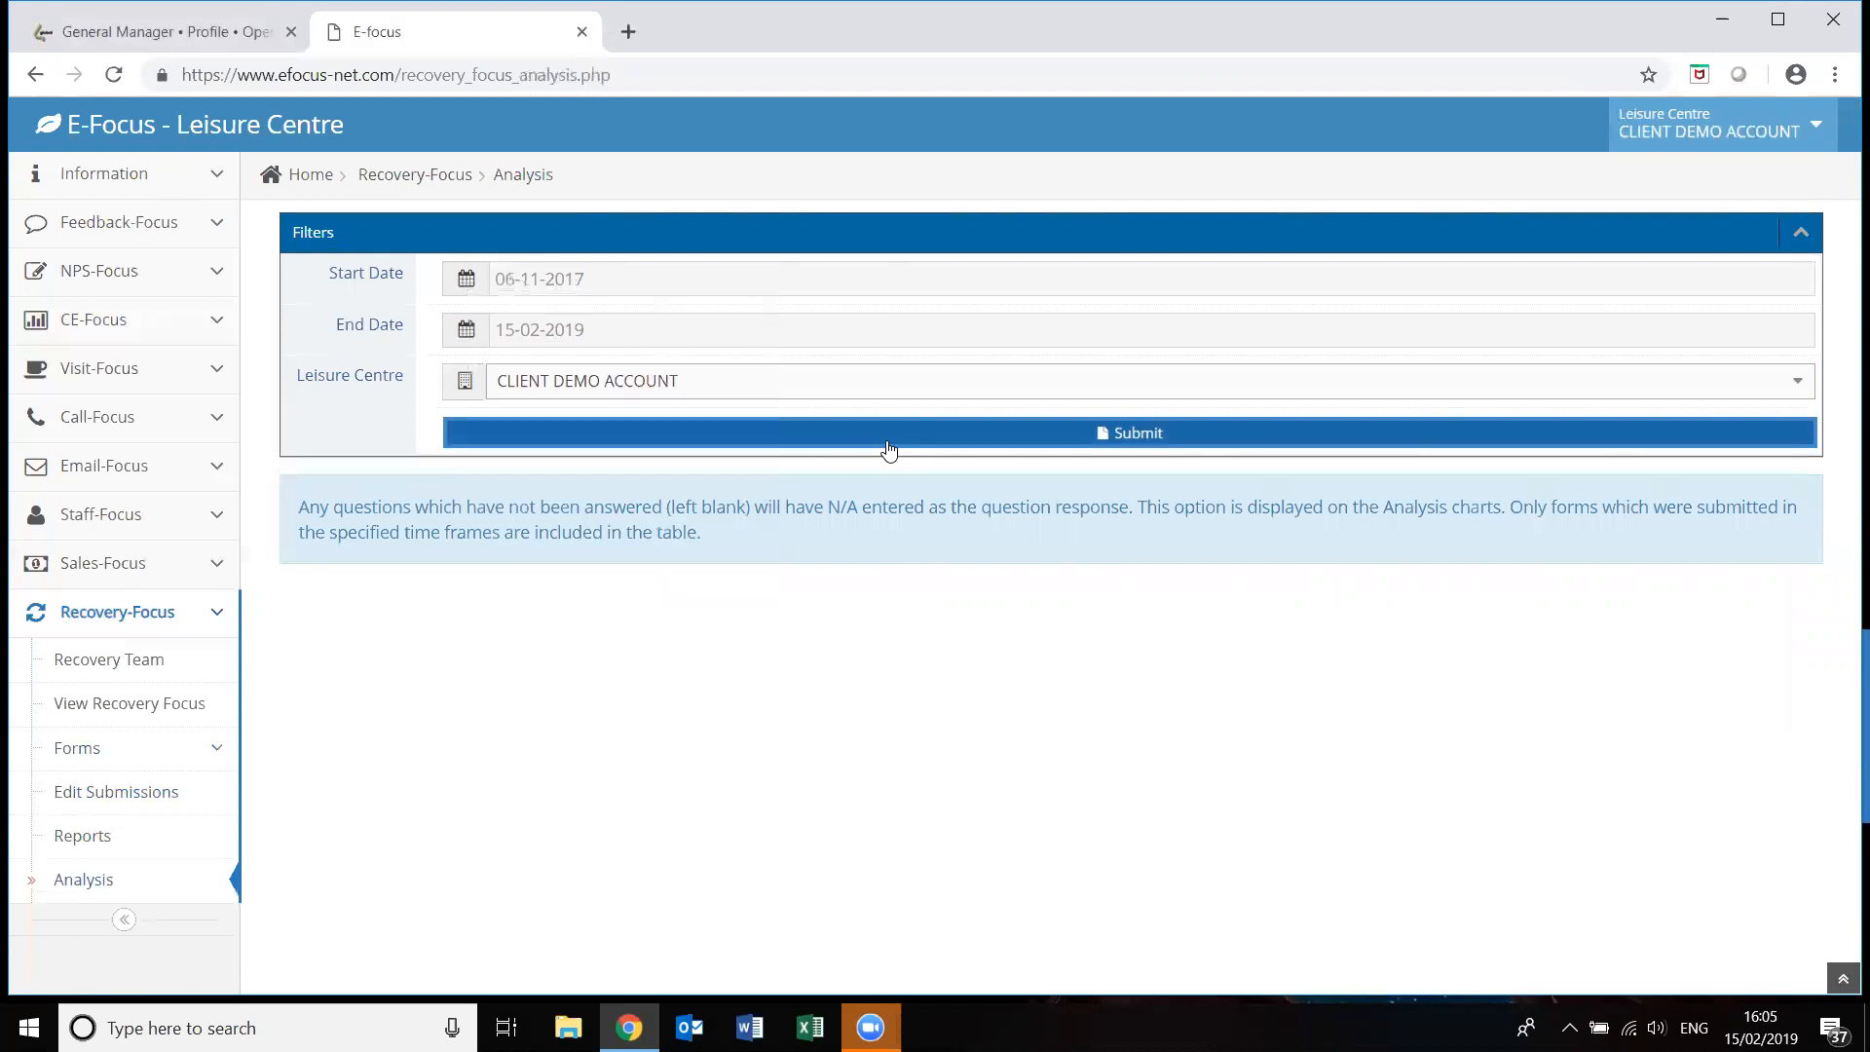
Hide the Swim only and 'To train for an event or competition' slices from the pie charts.
{"action": "left_click_drag", "start_coordinate": [1844, 302], "coordinate": [1844, 555]}
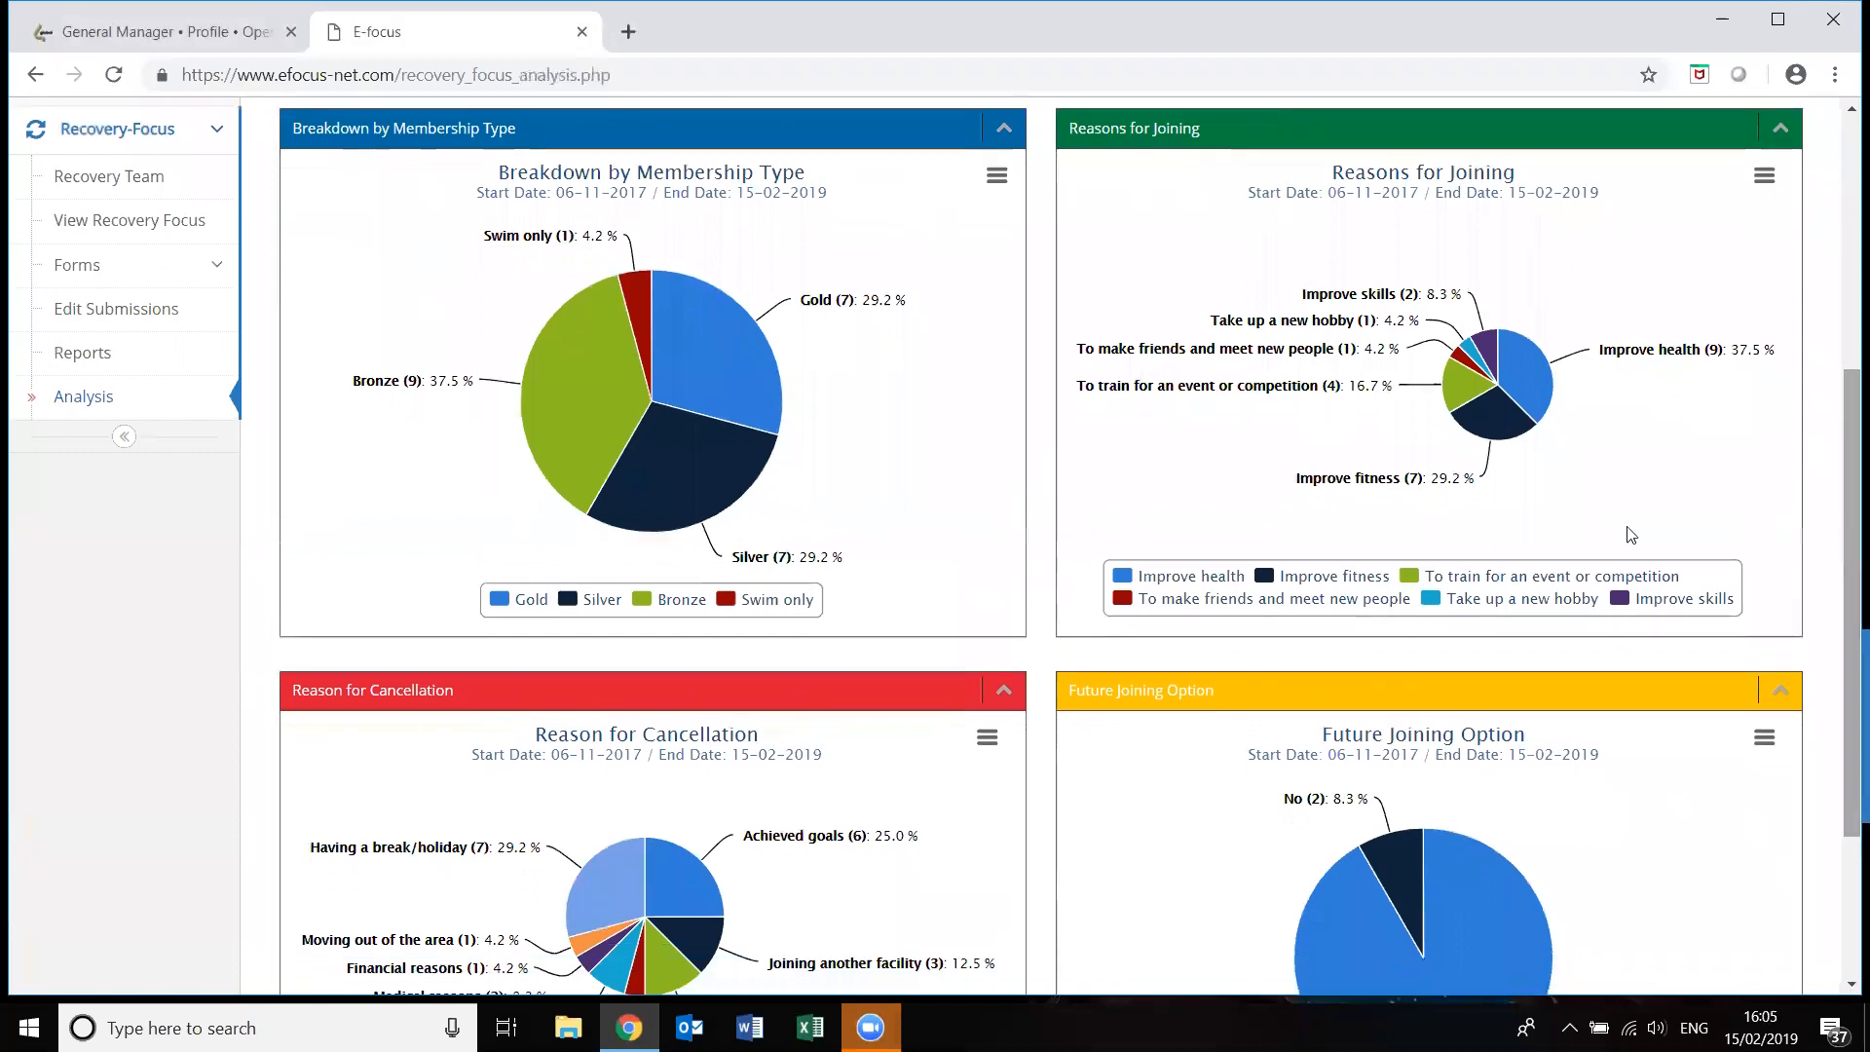
{"action": "left_click", "coordinate": [996, 177]}
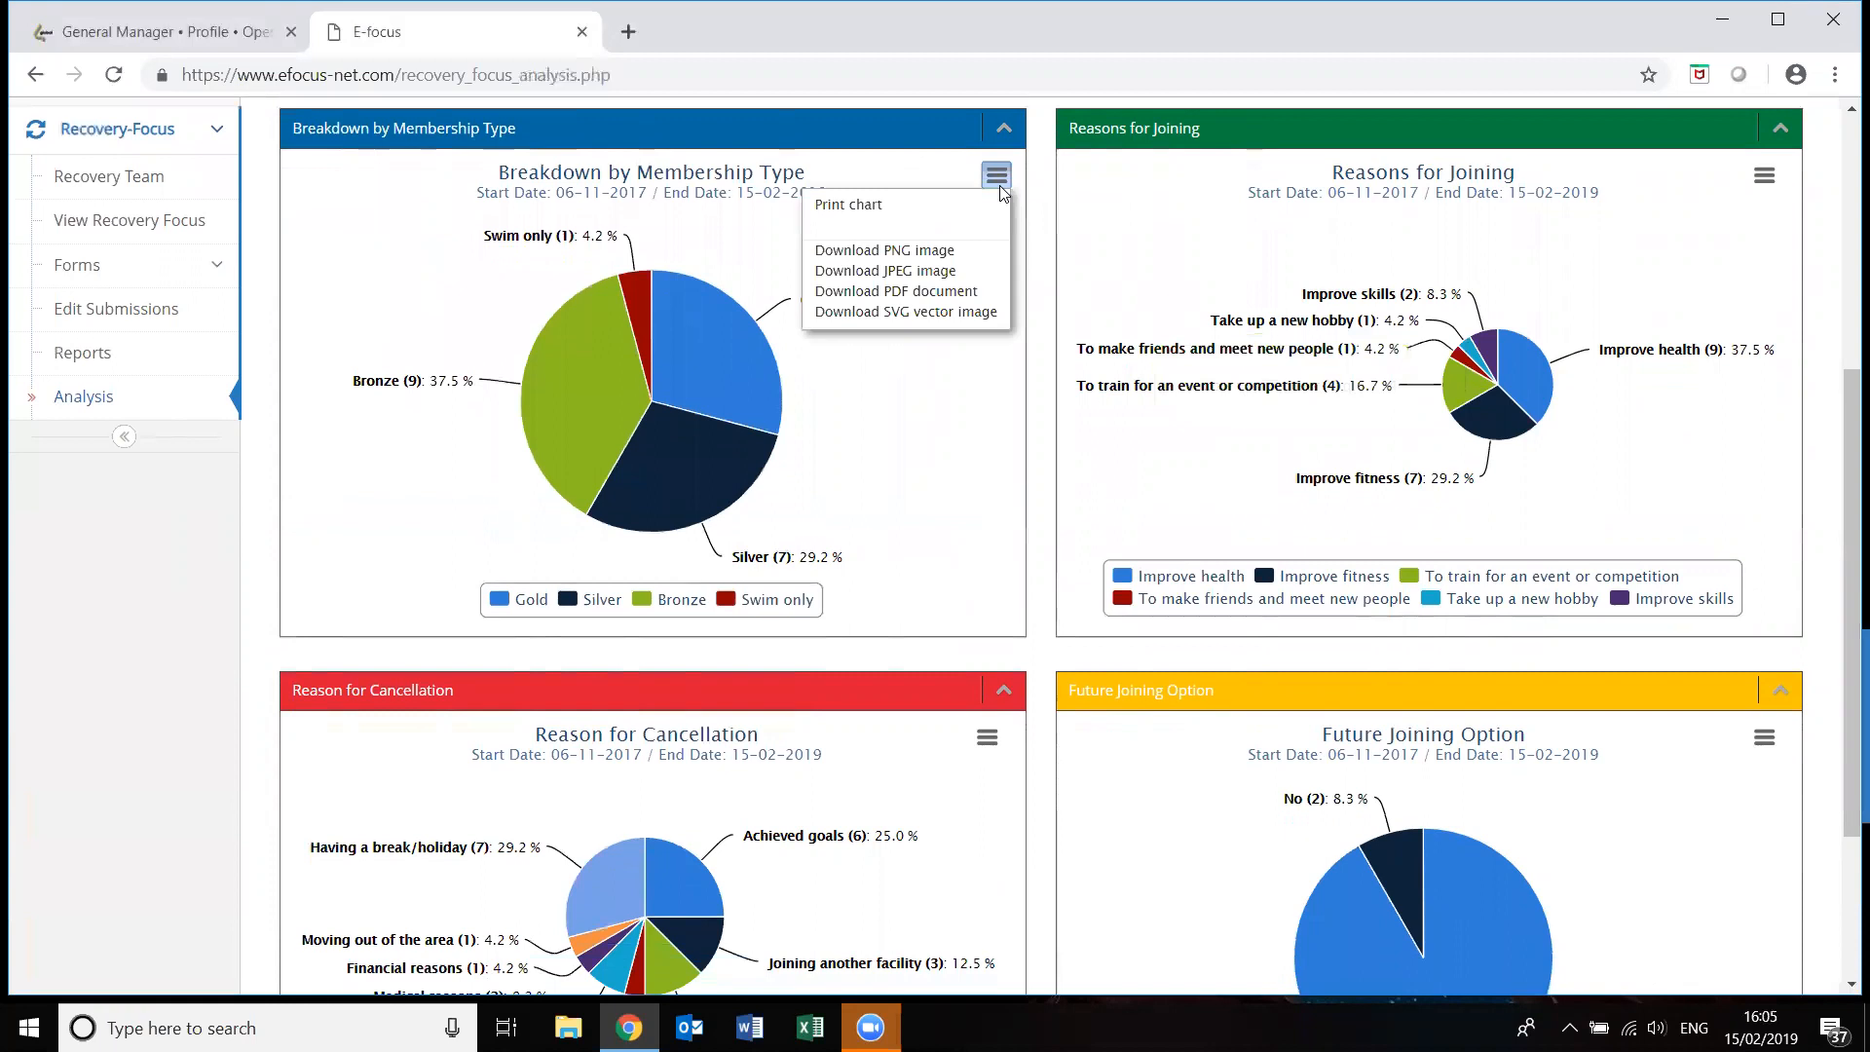
{"action": "left_click", "coordinate": [767, 601]}
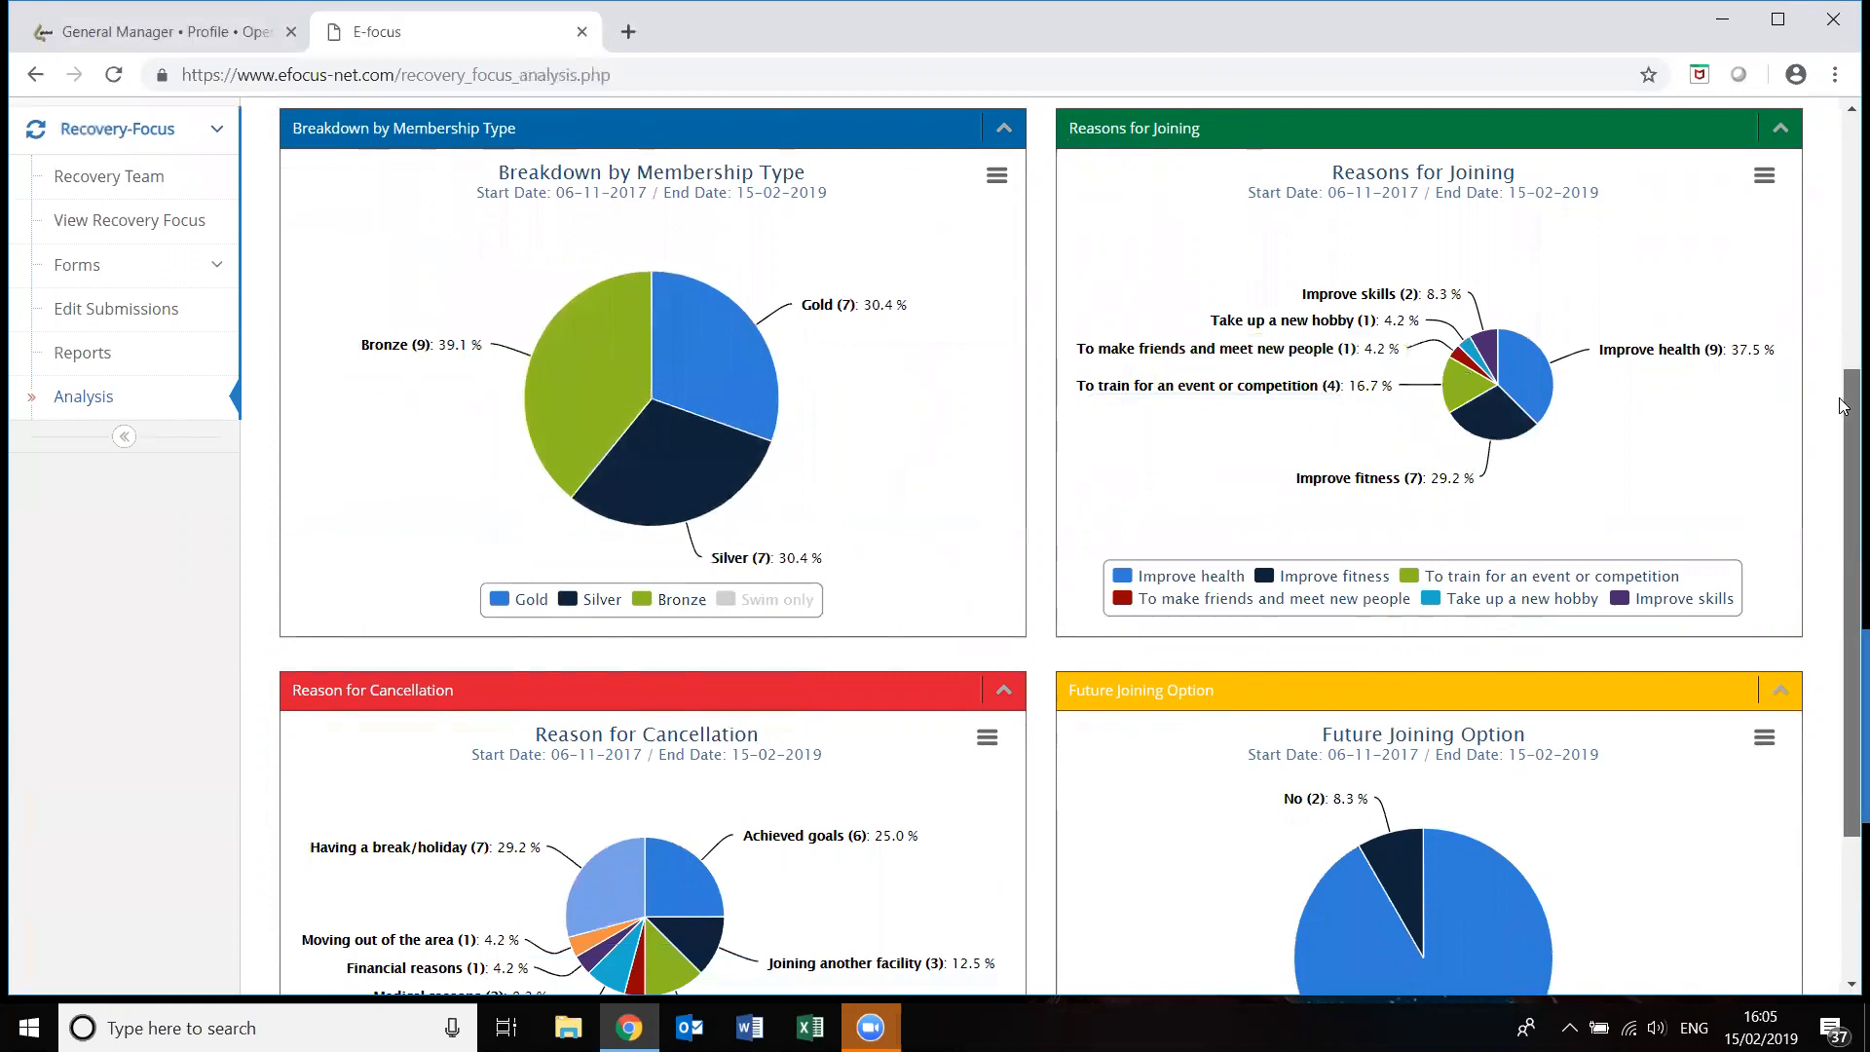
{"action": "scroll", "coordinate": [1843, 447], "scroll_direction": "down", "scroll_amount": 1}
{"action": "scroll", "coordinate": [1844, 447], "scroll_direction": "up", "scroll_amount": 1}
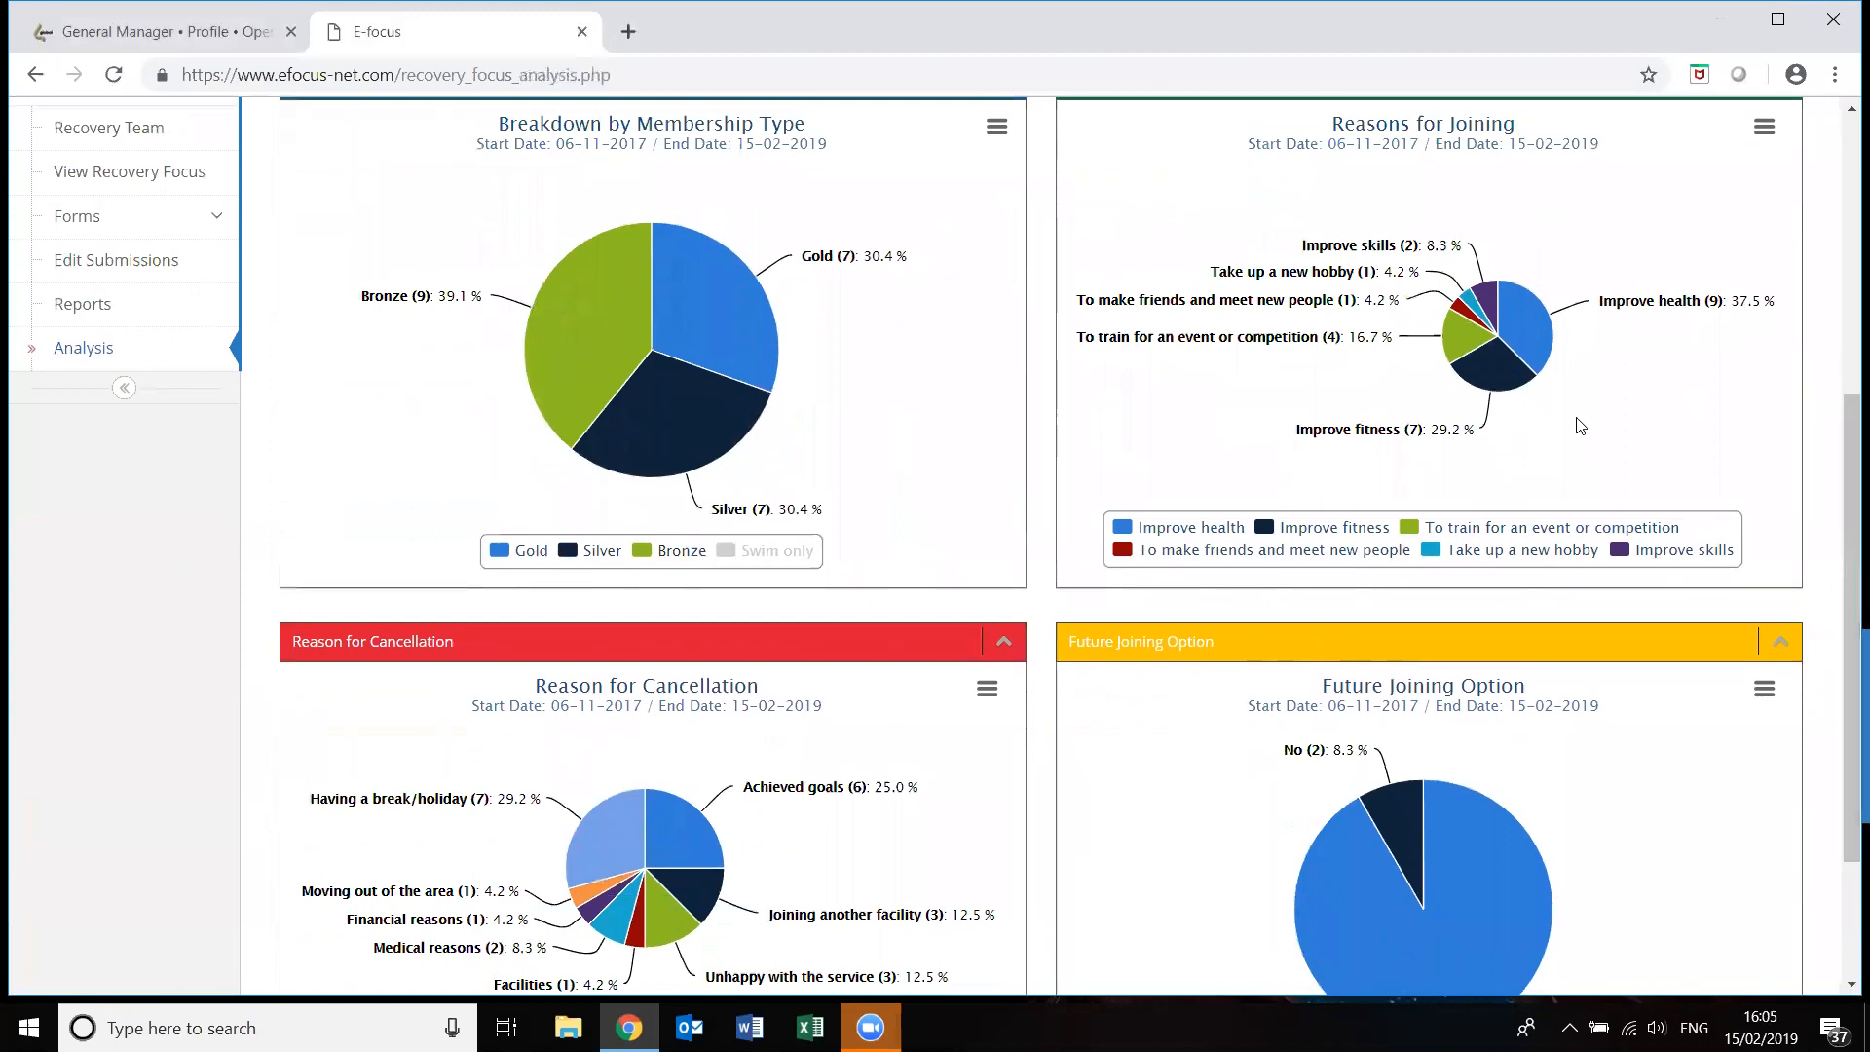
{"action": "left_click", "coordinate": [1459, 531]}
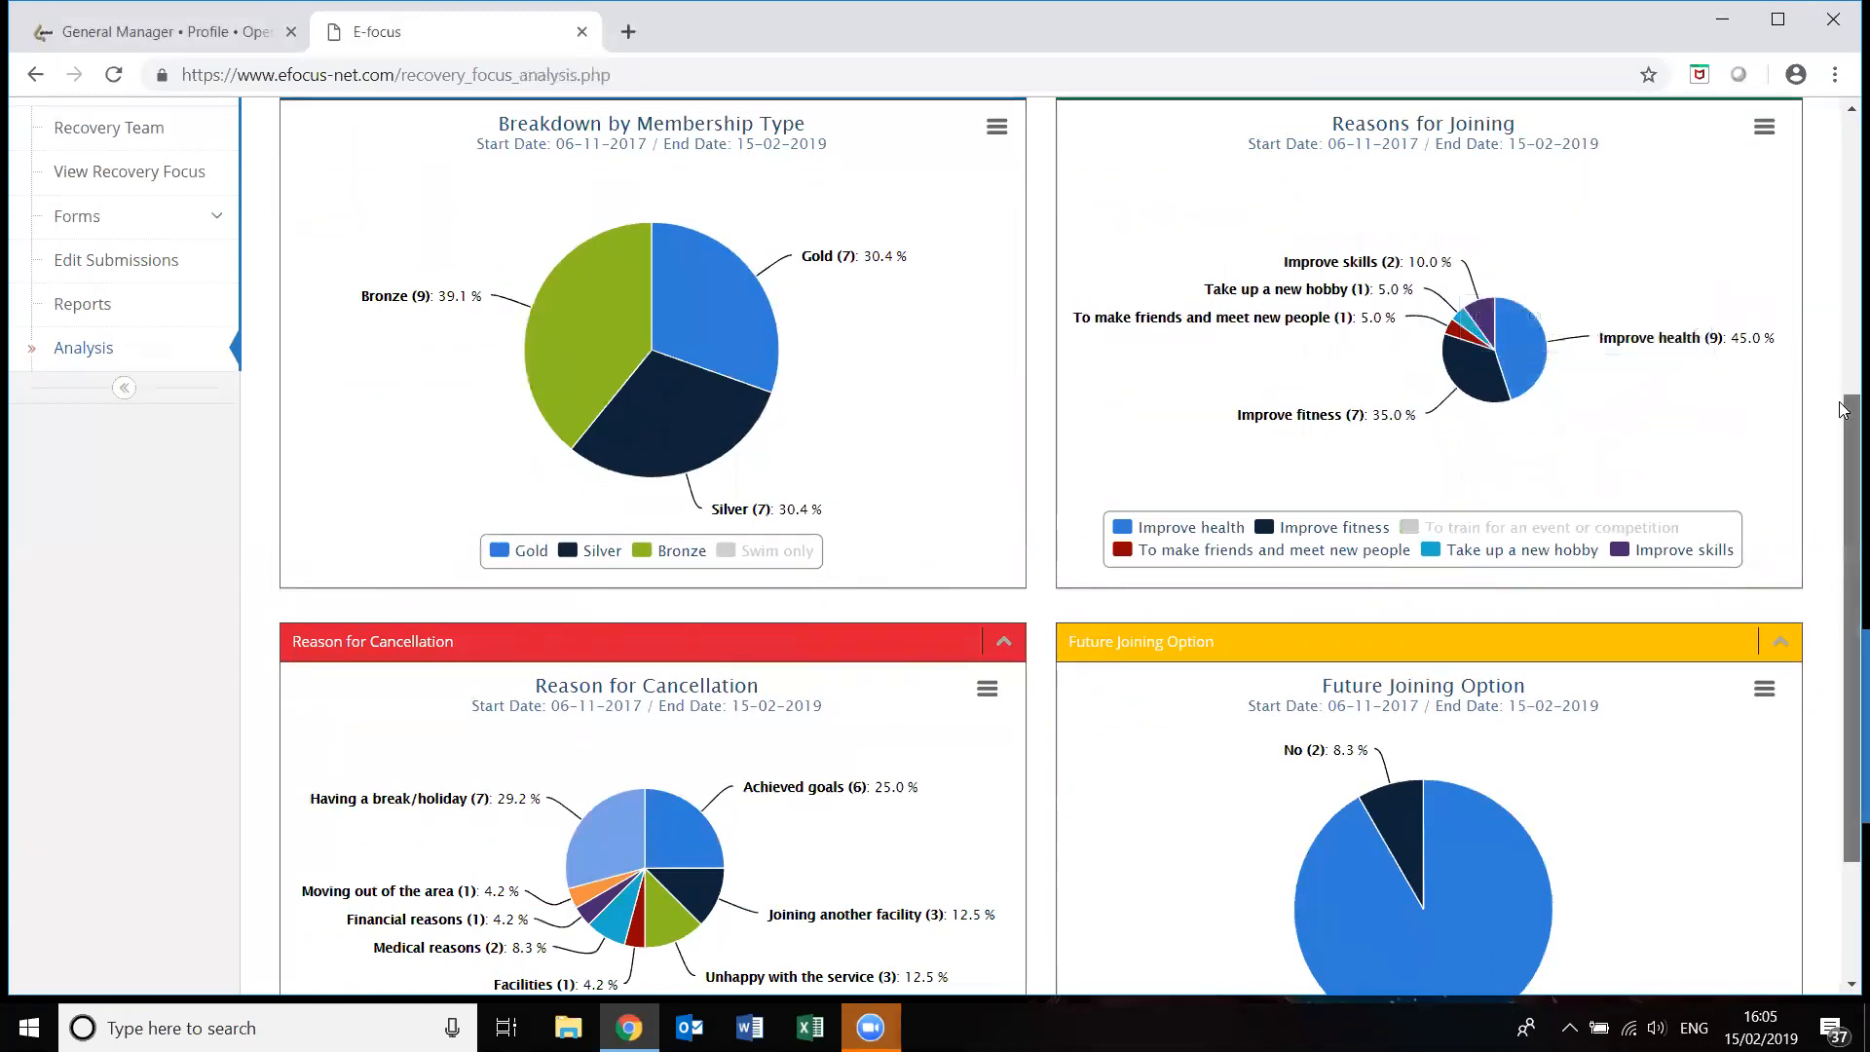
{"action": "scroll", "coordinate": [1844, 481], "scroll_direction": "down", "scroll_amount": 2}
{"action": "scroll", "coordinate": [1842, 482], "scroll_direction": "down", "scroll_amount": 1}
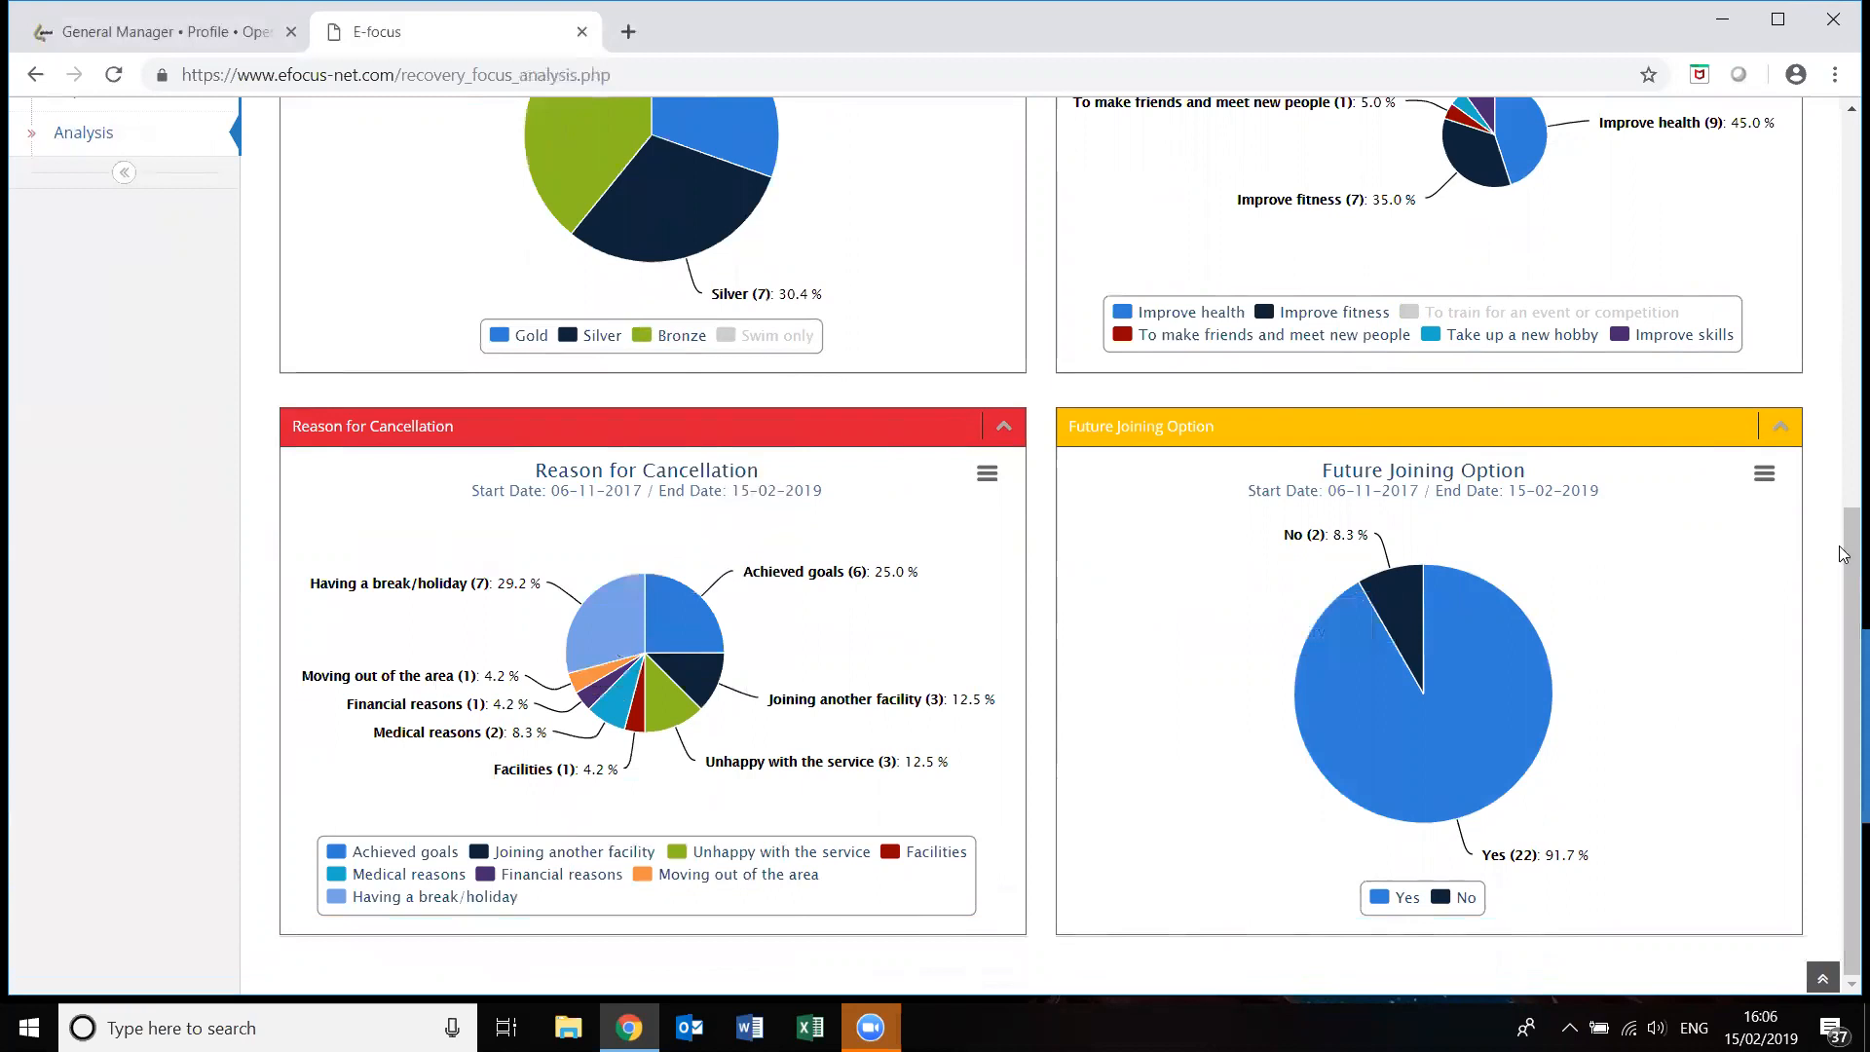
{"action": "left_click_drag", "start_coordinate": [1843, 521], "coordinate": [1844, 364]}
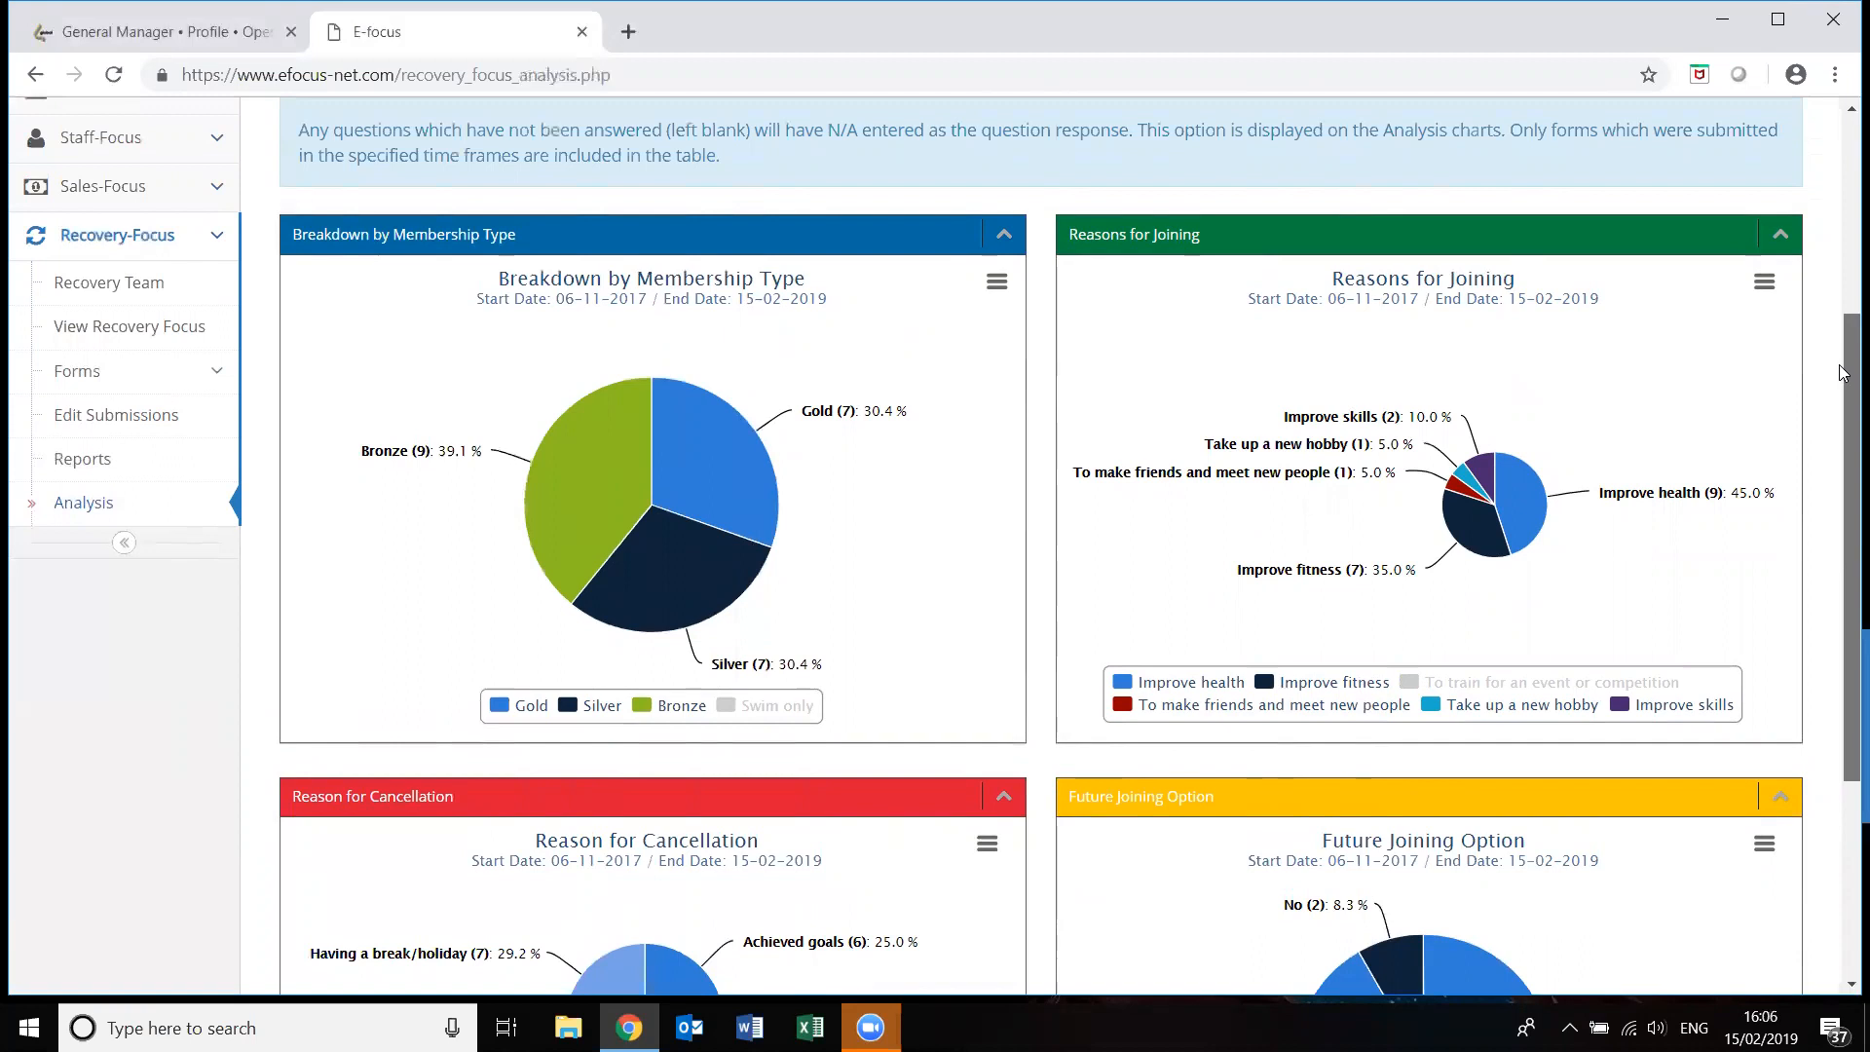
{"action": "left_click_drag", "start_coordinate": [1844, 373], "coordinate": [1844, 394]}
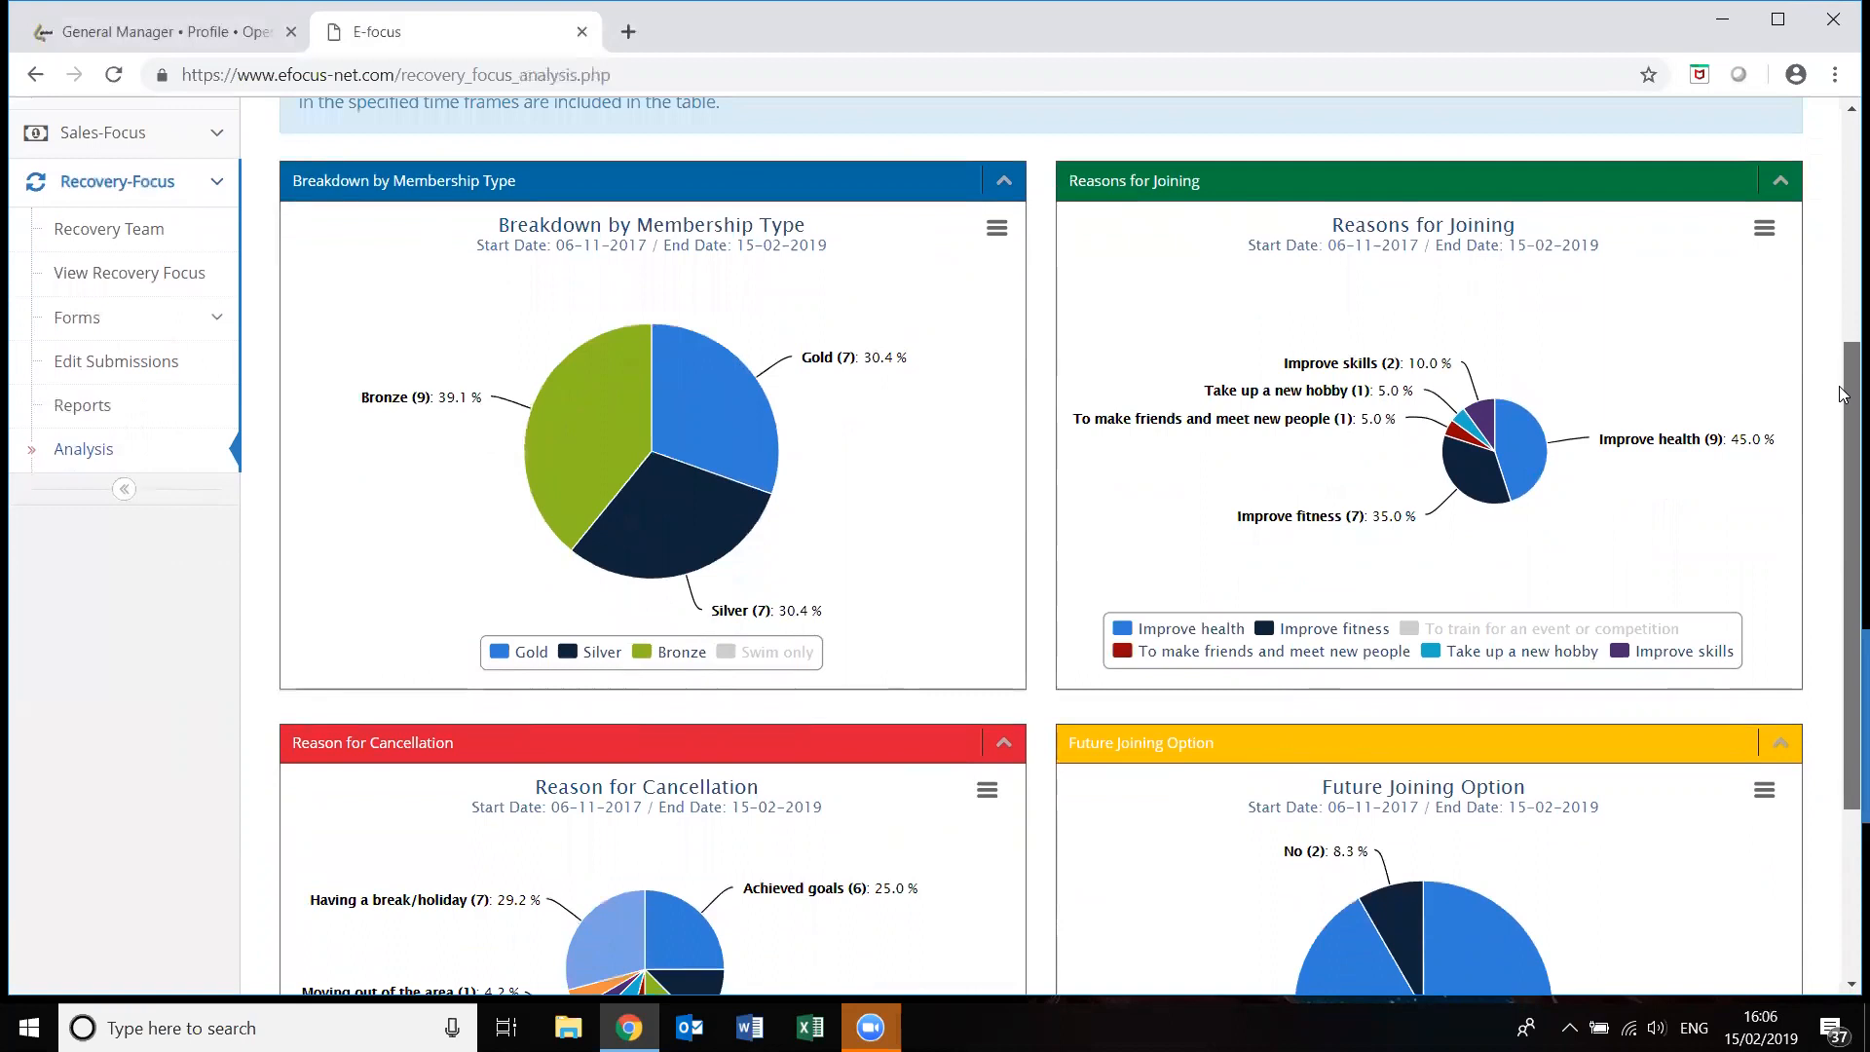
{"action": "left_click_drag", "start_coordinate": [1844, 395], "coordinate": [1844, 410]}
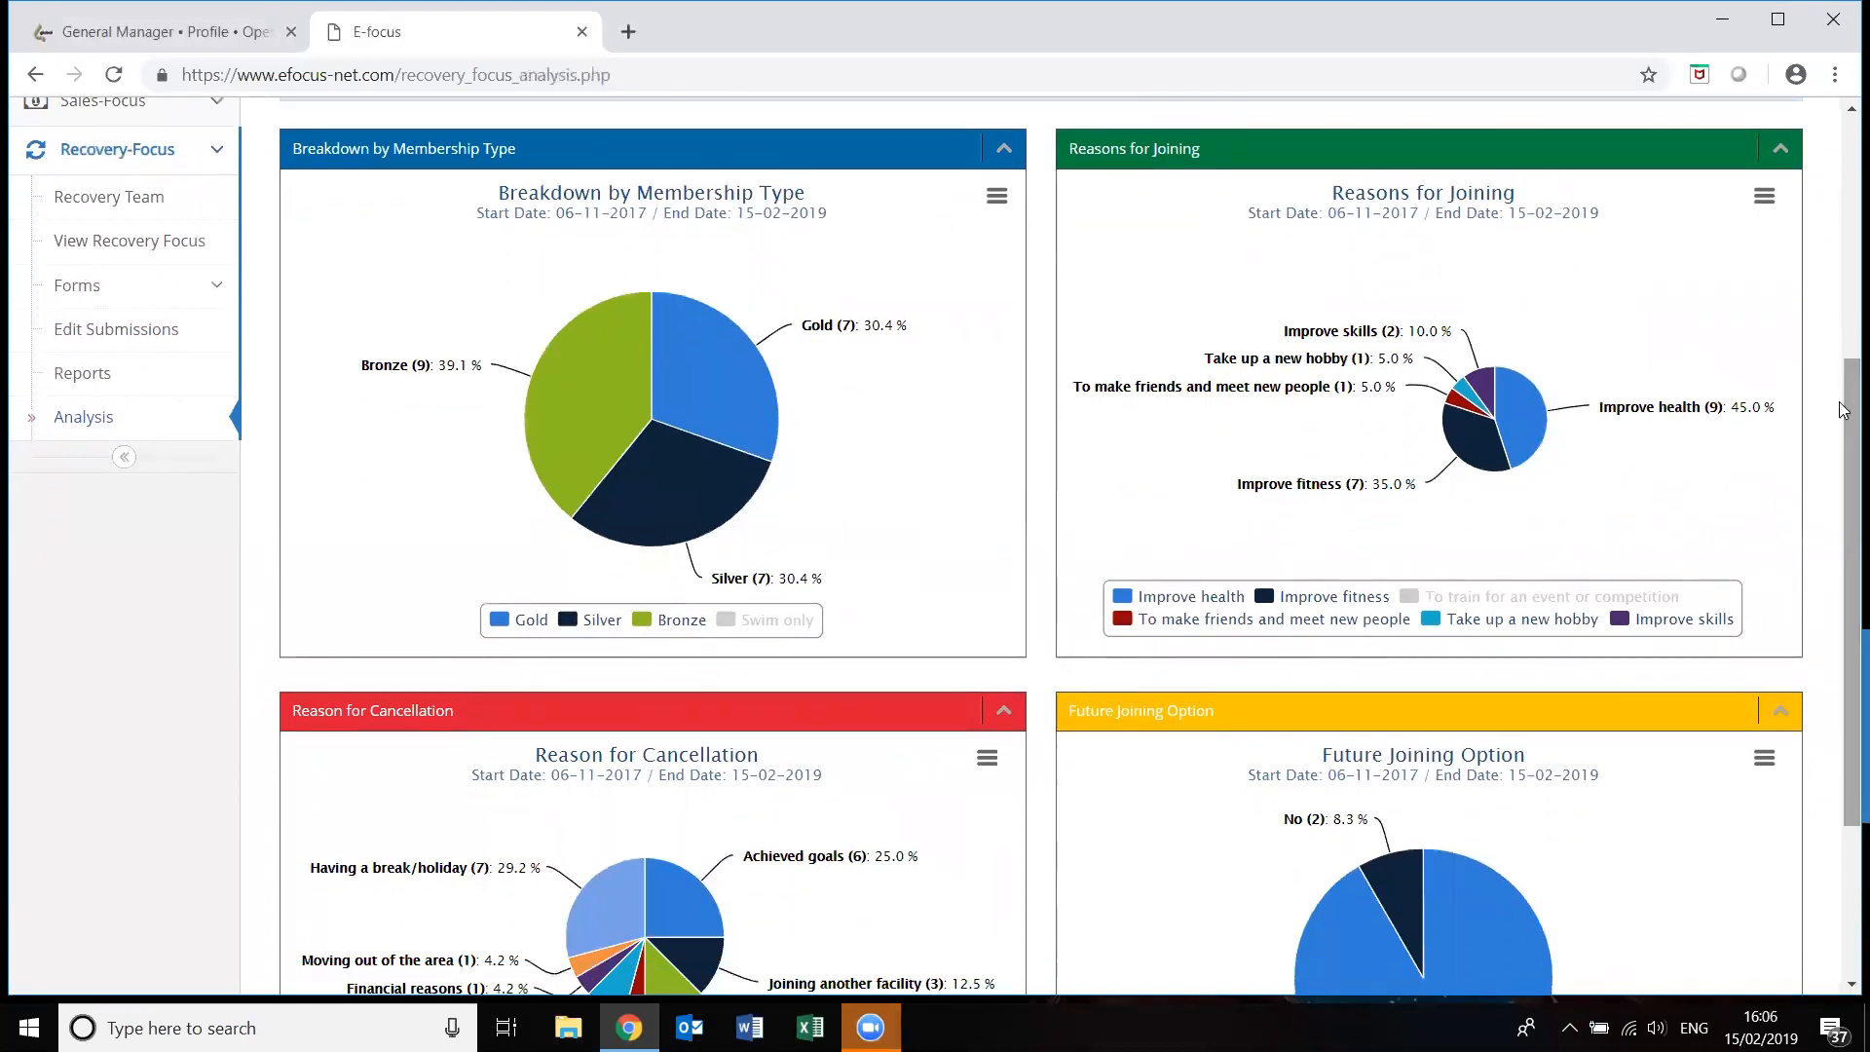